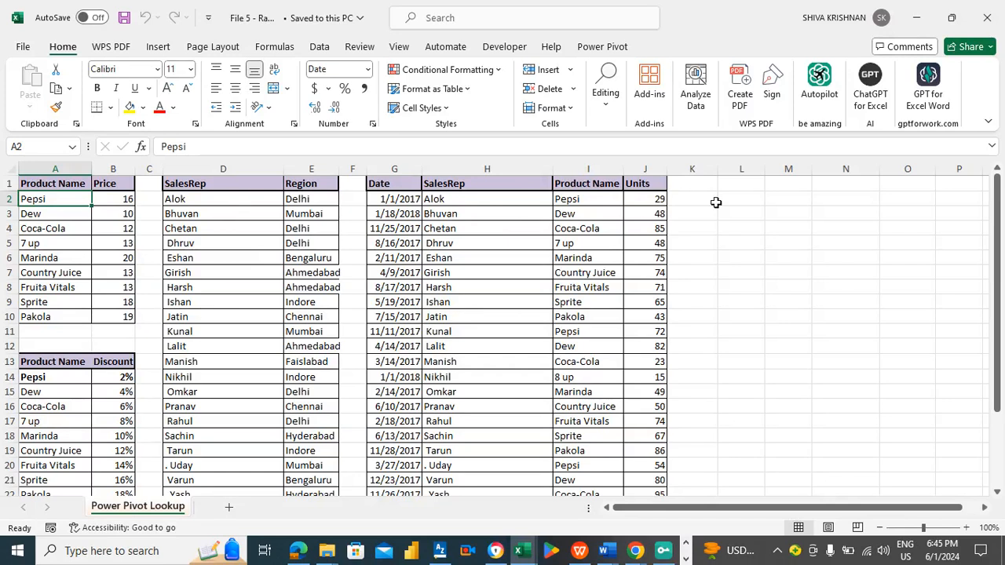
{"action": "left_click", "coordinate": [740, 203]}
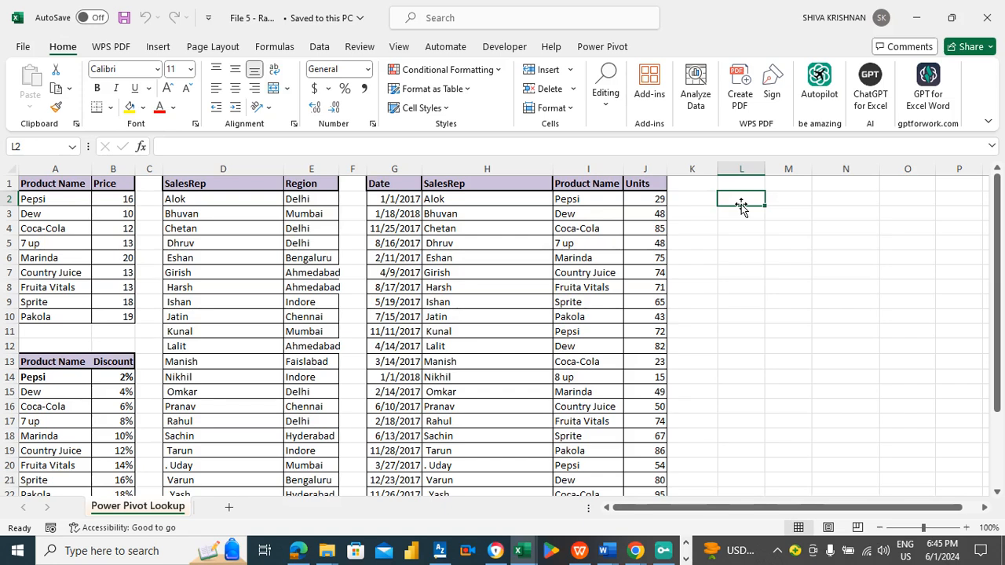
{"action": "left_click", "coordinate": [707, 199]}
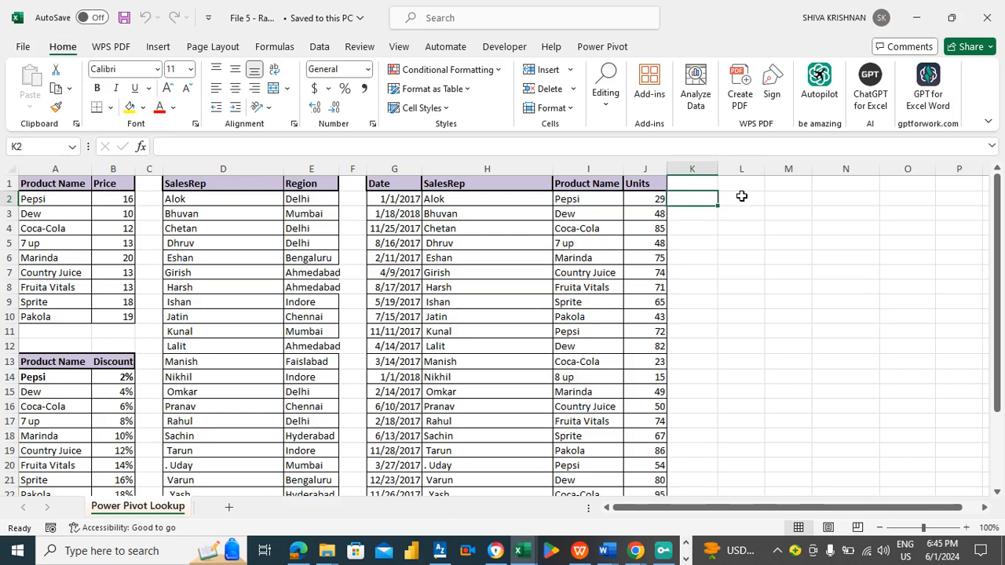
{"action": "left_click", "coordinate": [748, 195]}
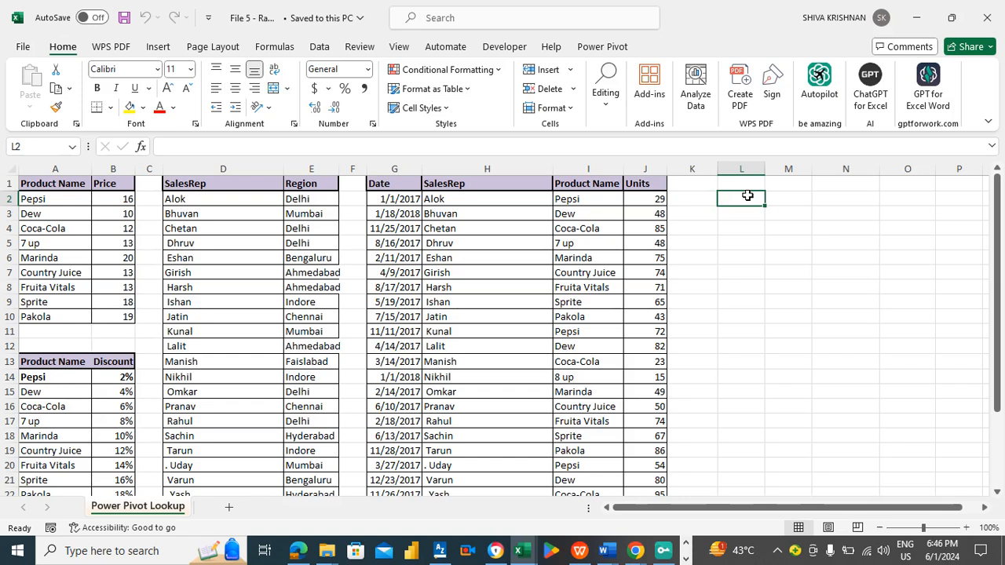
- Examine the product and sales rep names in the tables for misspellings
{"action": "left_click", "coordinate": [482, 227]}
{"action": "left_click", "coordinate": [245, 244]}
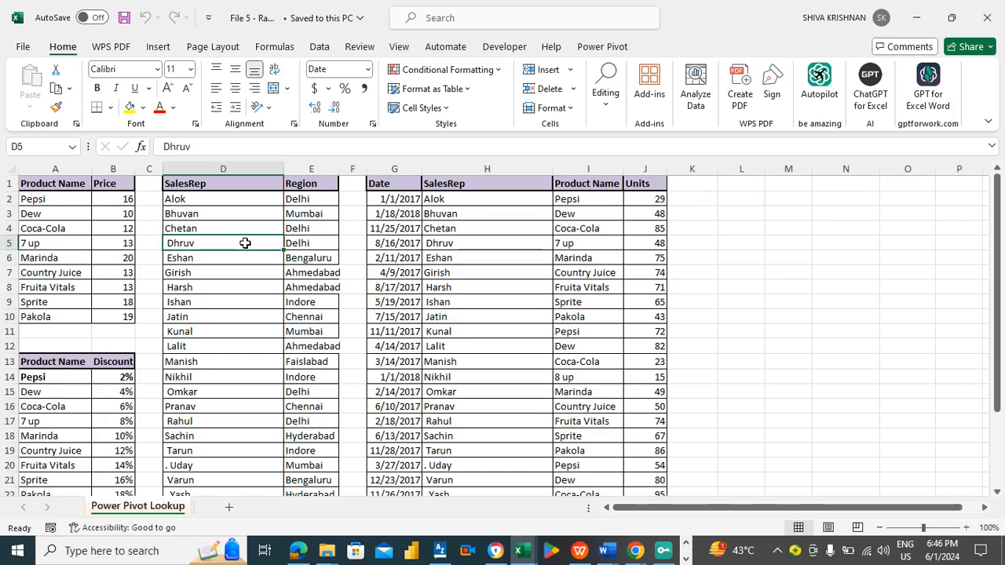
{"action": "left_click", "coordinate": [82, 240]}
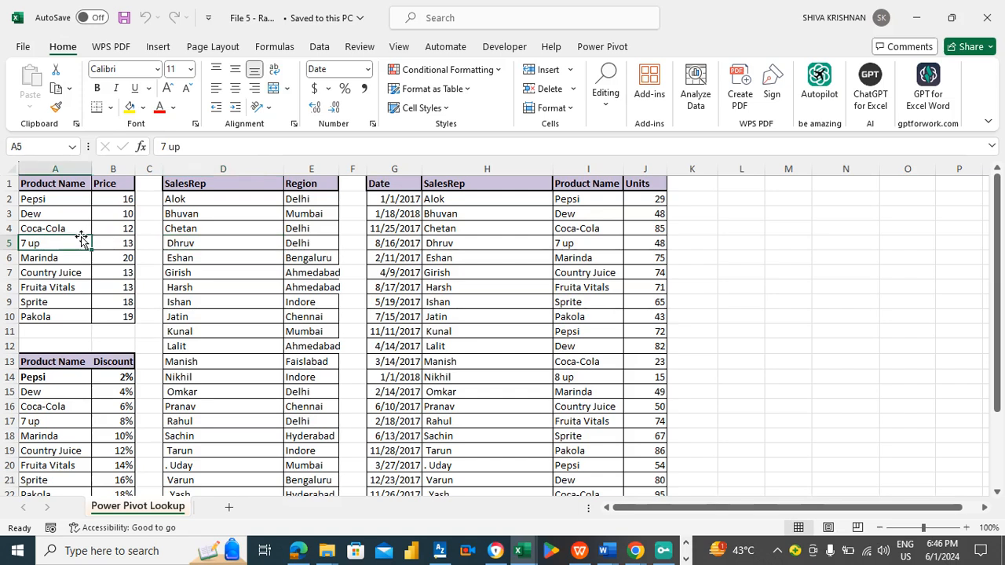
{"action": "left_click", "coordinate": [62, 257]}
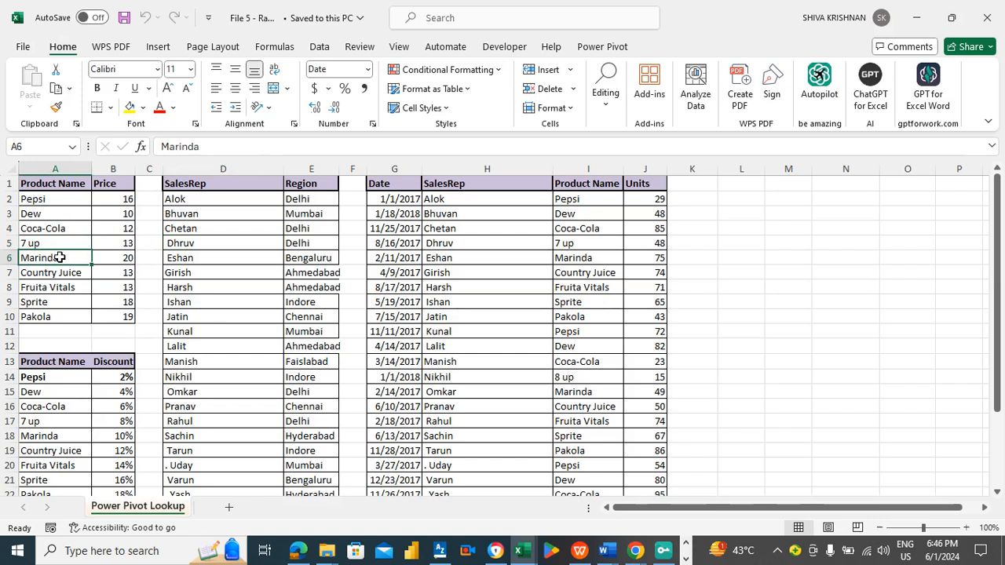
{"action": "left_click", "coordinate": [58, 288]}
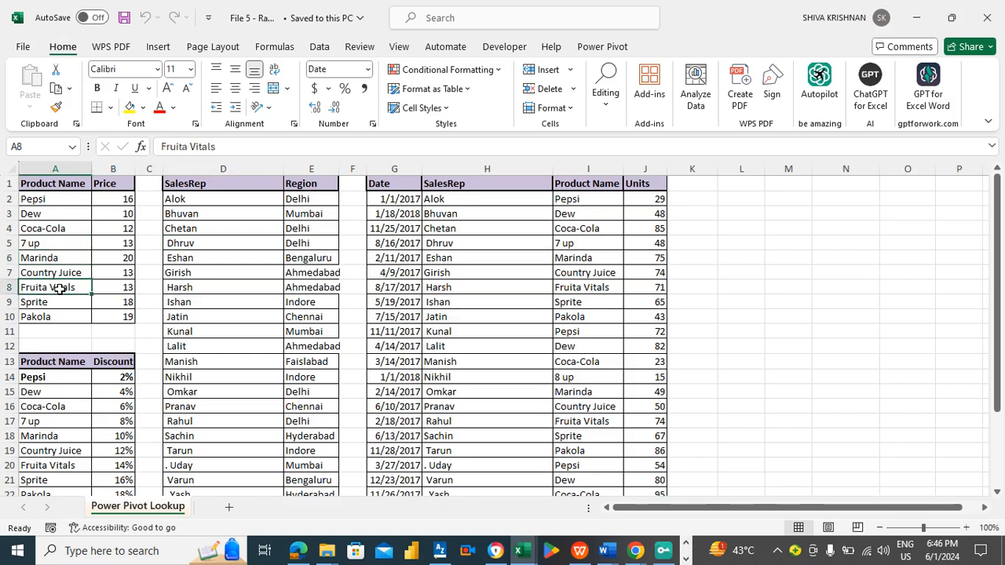
- Replace all occurrences of Marinda with Miranda across the sheet using Find and Replace
{"action": "left_click", "coordinate": [62, 257]}
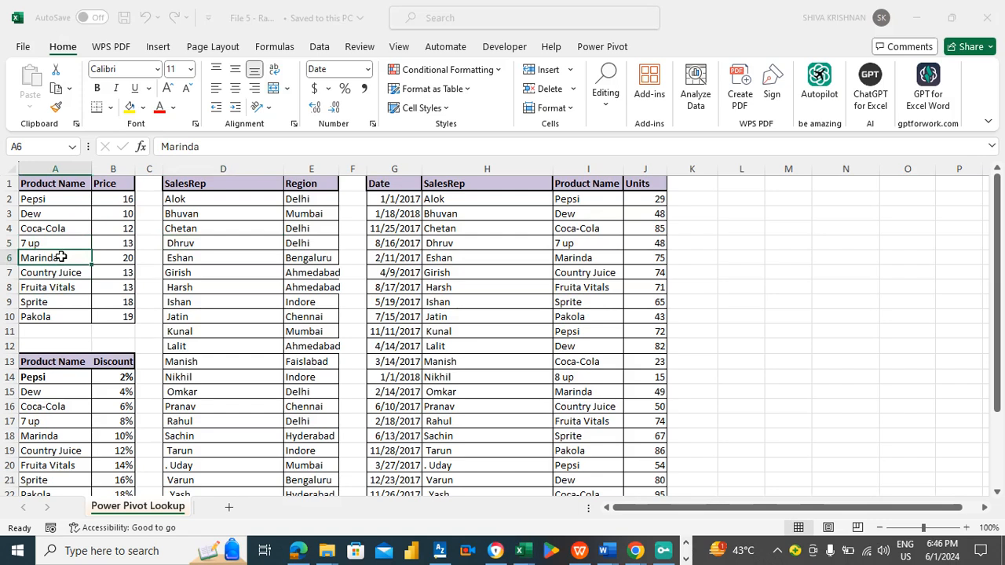
{"action": "key", "text": "ctrl+h"}
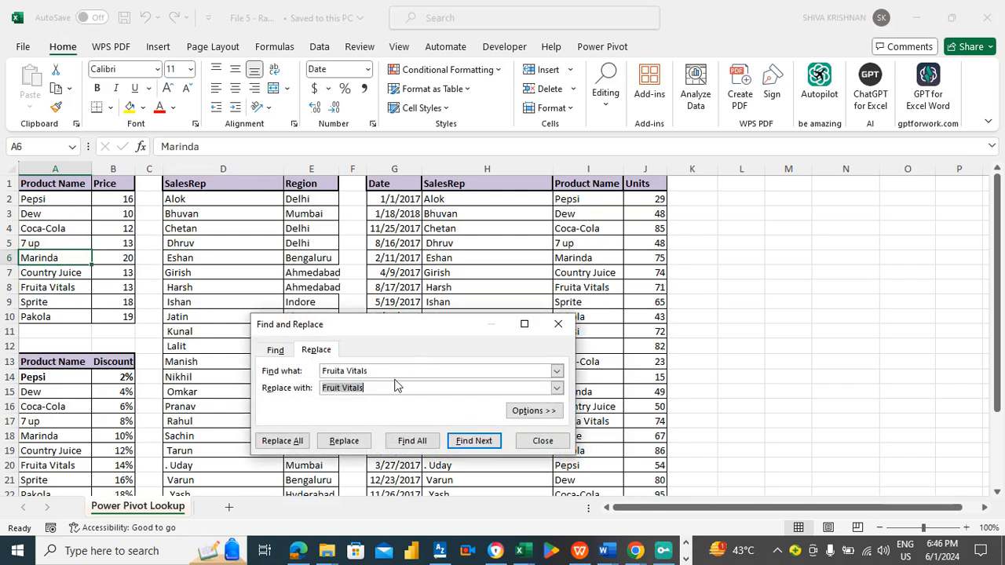
{"action": "left_click_drag", "start_coordinate": [391, 371], "coordinate": [299, 385]}
{"action": "key", "text": "BackSpace"}
{"action": "key", "text": "Tab"}
{"action": "left_click", "coordinate": [354, 385]}
{"action": "key", "text": "BackSpace"}
{"action": "left_click", "coordinate": [359, 369]}
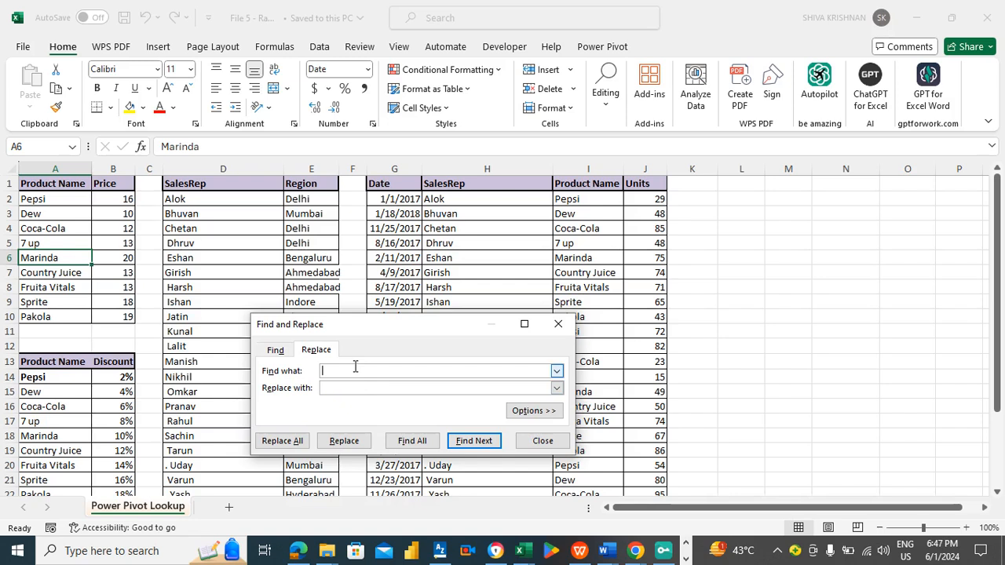
{"action": "type", "text": "Marinda"}
{"action": "left_click", "coordinate": [343, 387]}
{"action": "type", "text": "Miranda"}
{"action": "left_click", "coordinate": [282, 441]}
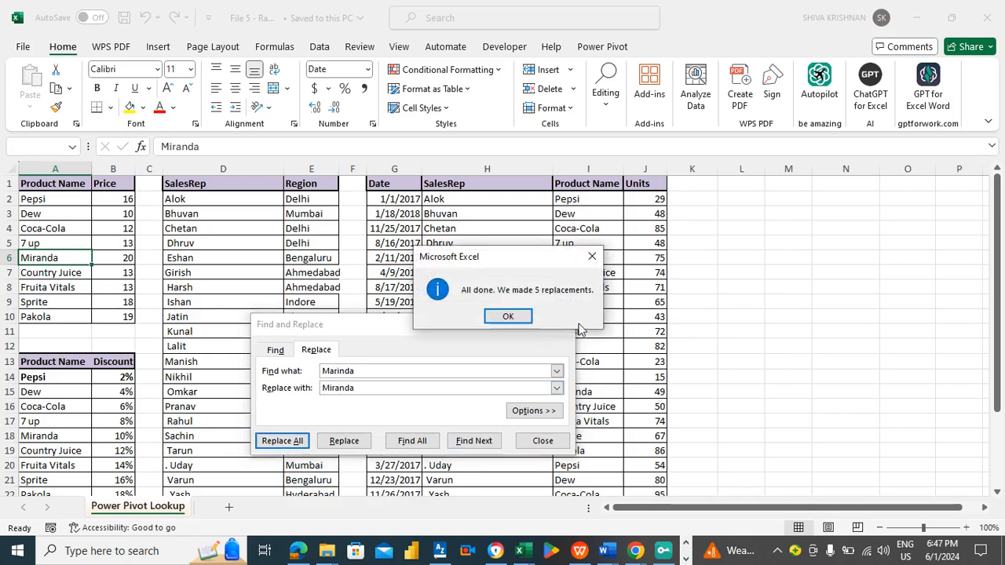
{"action": "left_click", "coordinate": [509, 316]}
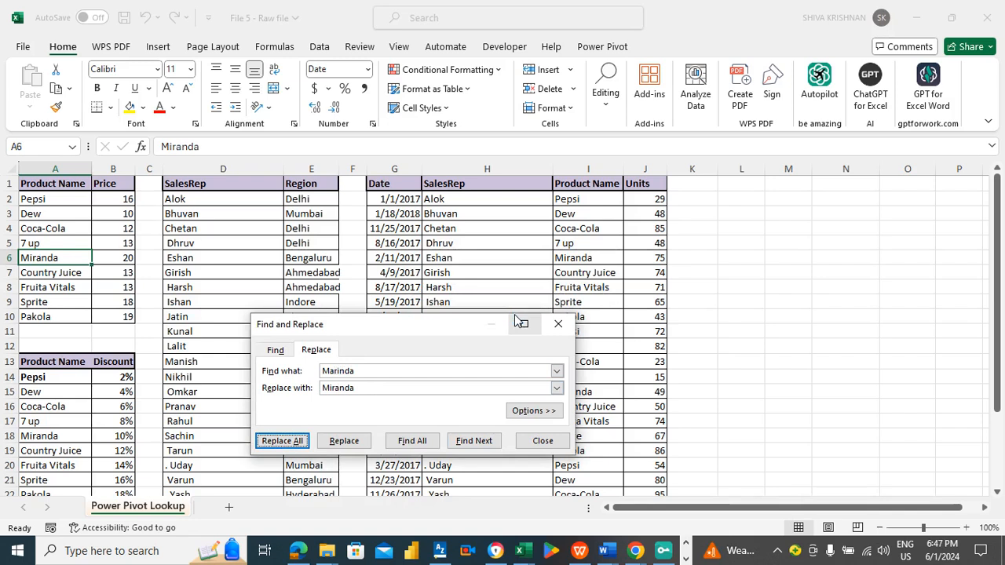
{"action": "left_click", "coordinate": [542, 440]}
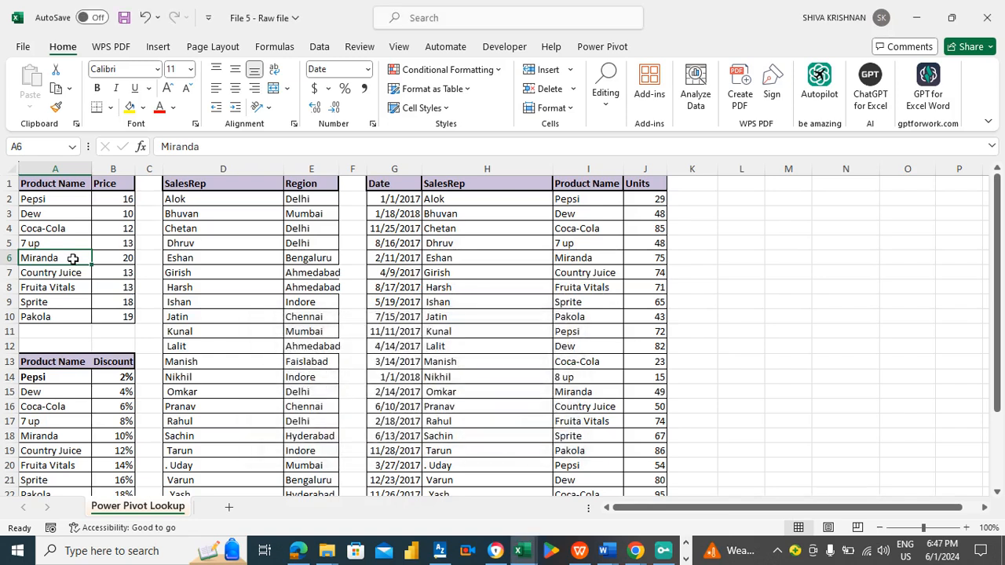
- Check the corrected Miranda entries in the discount and sales tables
{"action": "left_click", "coordinate": [63, 439]}
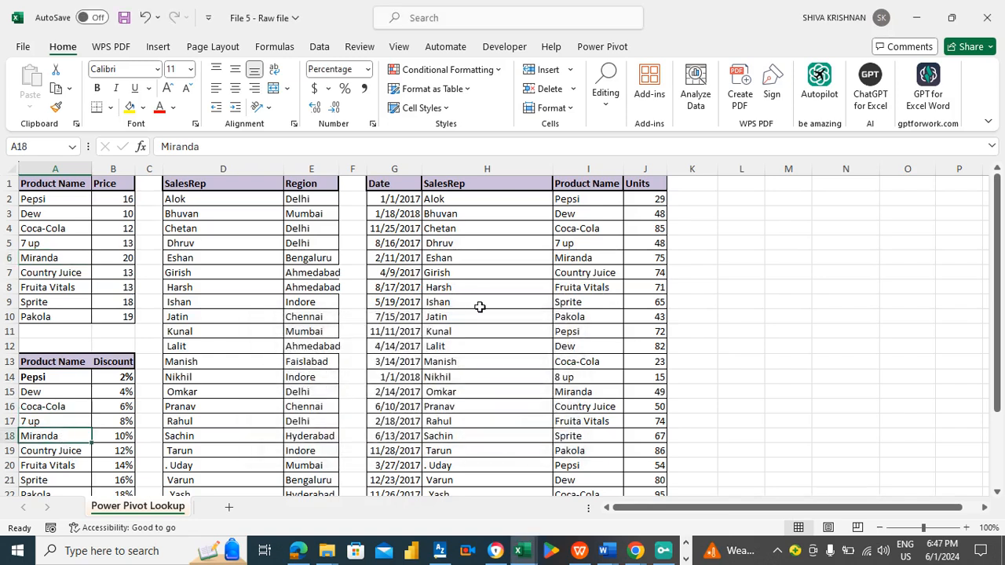
{"action": "left_click", "coordinate": [584, 261]}
{"action": "left_click", "coordinate": [595, 397]}
{"action": "left_click_drag", "start_coordinate": [999, 318], "coordinate": [986, 279]}
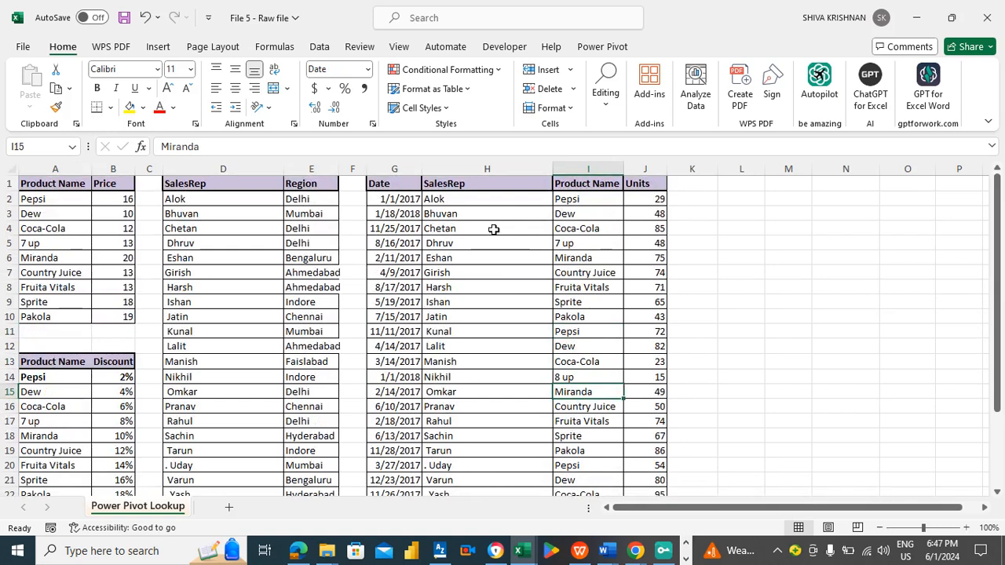
{"action": "left_click", "coordinate": [609, 248]}
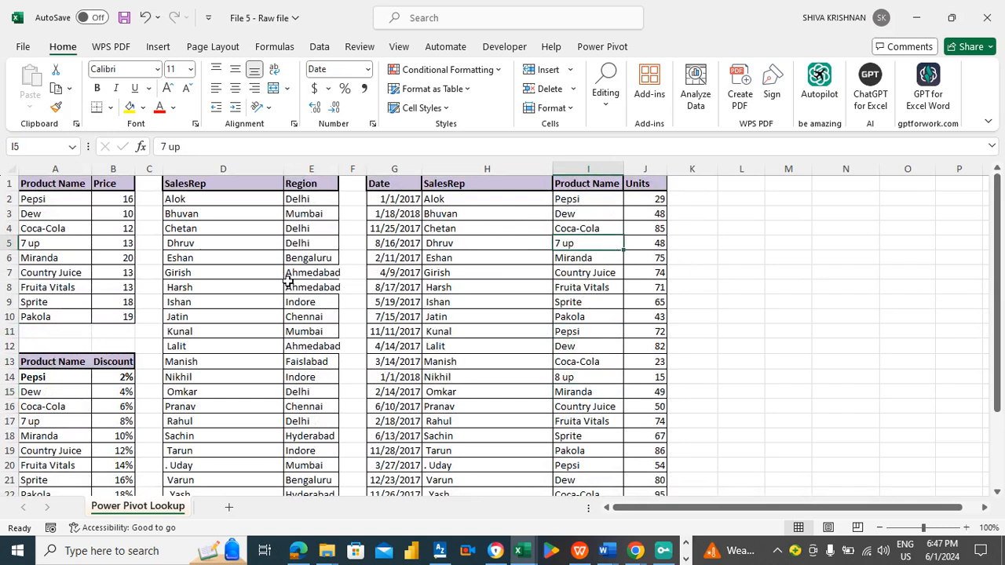
- Replace all occurrences of Fruita Vitals with Fruit Vitals across the sheet using Find and Replace
{"action": "left_click", "coordinate": [38, 287]}
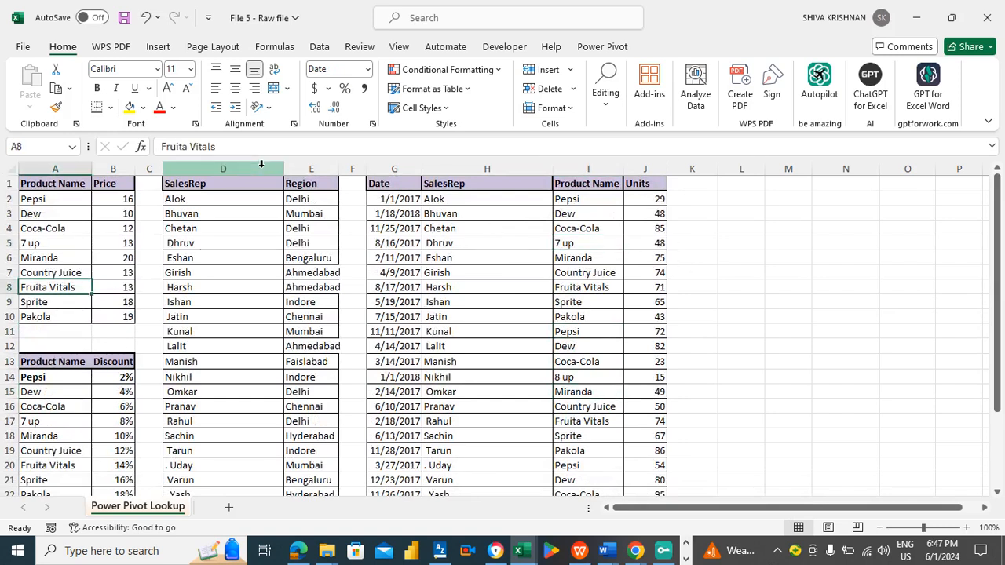
{"action": "left_click_drag", "start_coordinate": [240, 147], "coordinate": [152, 146]}
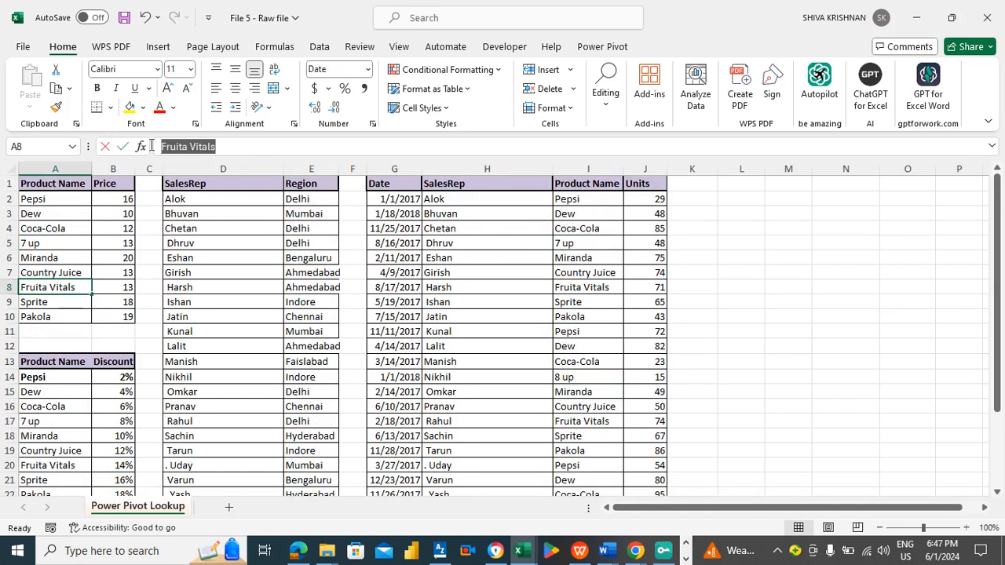
{"action": "key", "text": "ctrl+c"}
{"action": "left_click", "coordinate": [83, 269]}
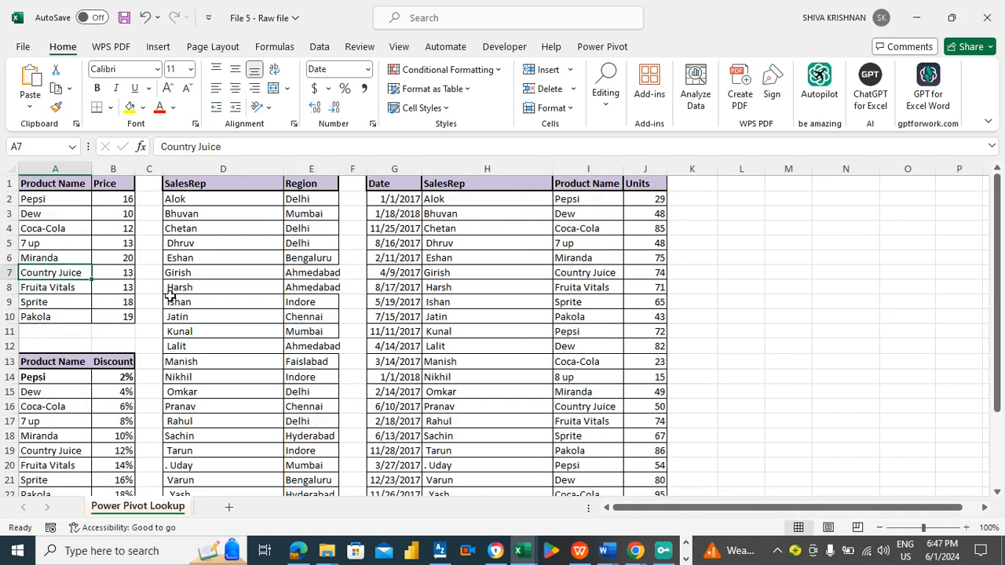
{"action": "left_click", "coordinate": [219, 284]}
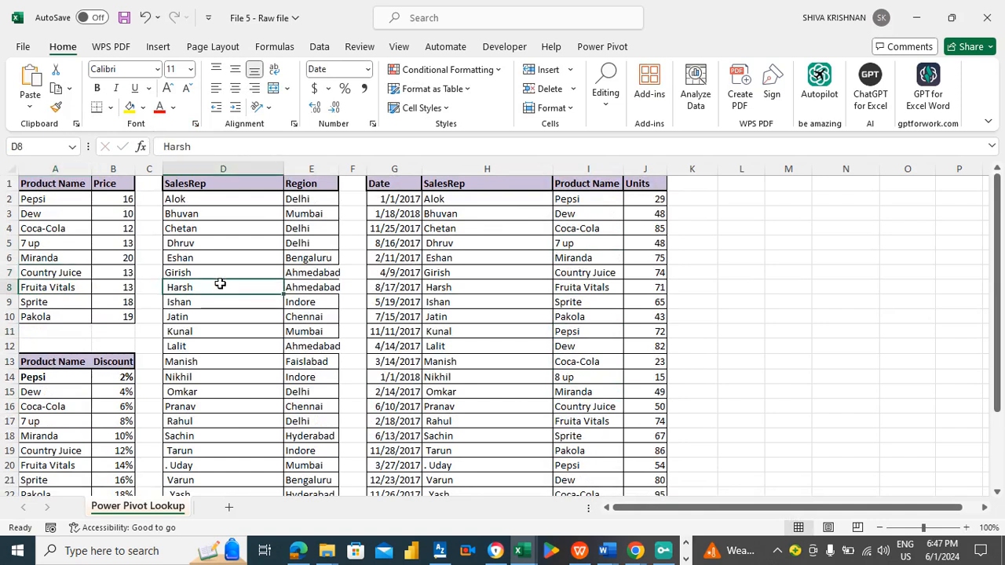
{"action": "key", "text": "ctrl+h"}
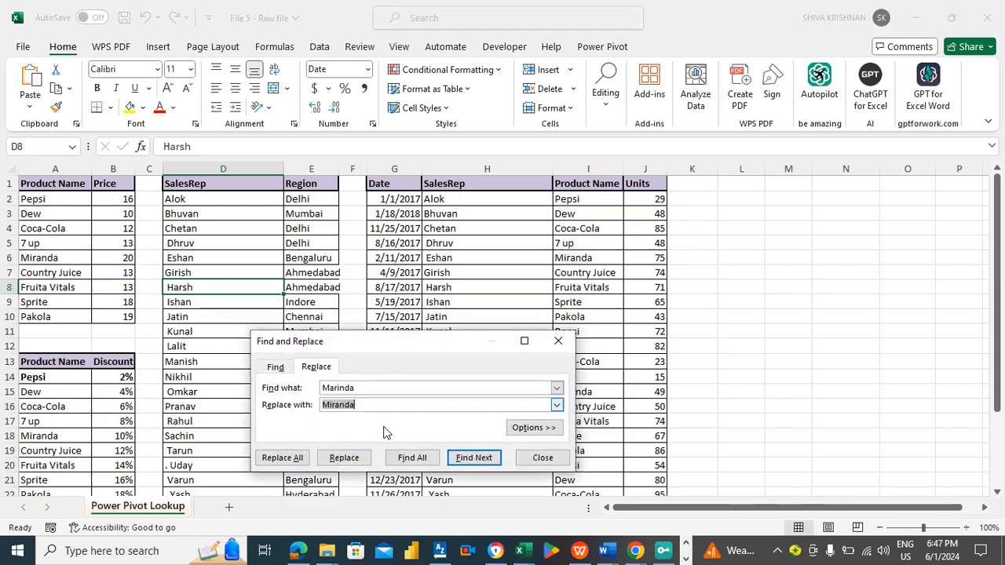
{"action": "key", "text": "shift+Tab"}
{"action": "key", "text": "ctrl+v"}
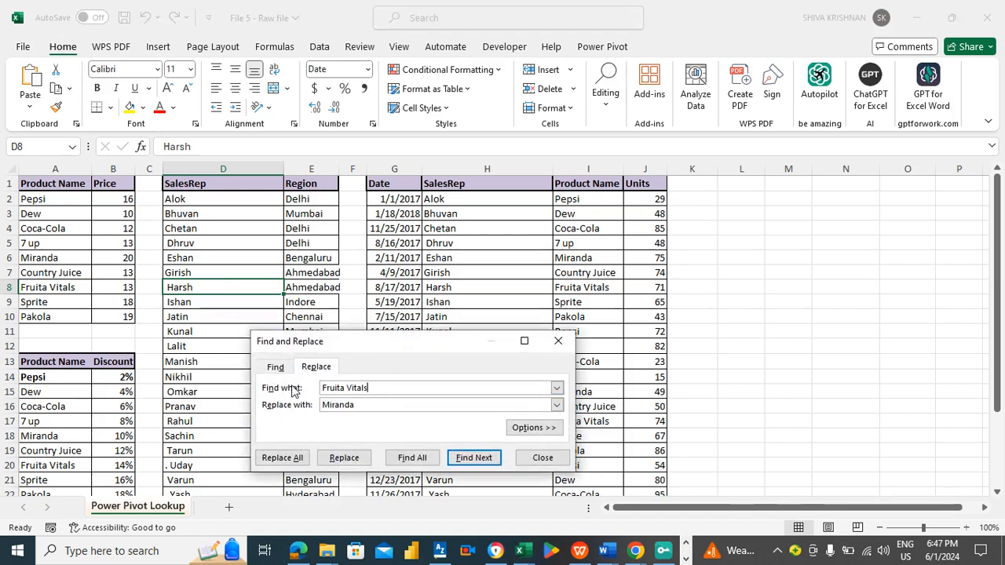
{"action": "double_click", "coordinate": [368, 404]}
{"action": "key", "text": "ctrl+v"}
{"action": "key", "text": "BackSpace"}
{"action": "left_click", "coordinate": [282, 457]}
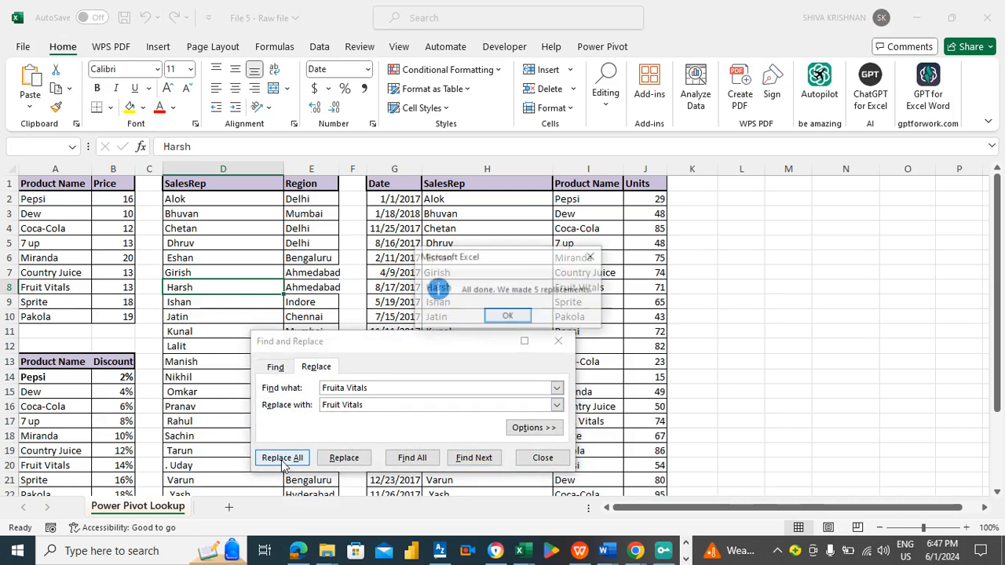
{"action": "left_click", "coordinate": [509, 317]}
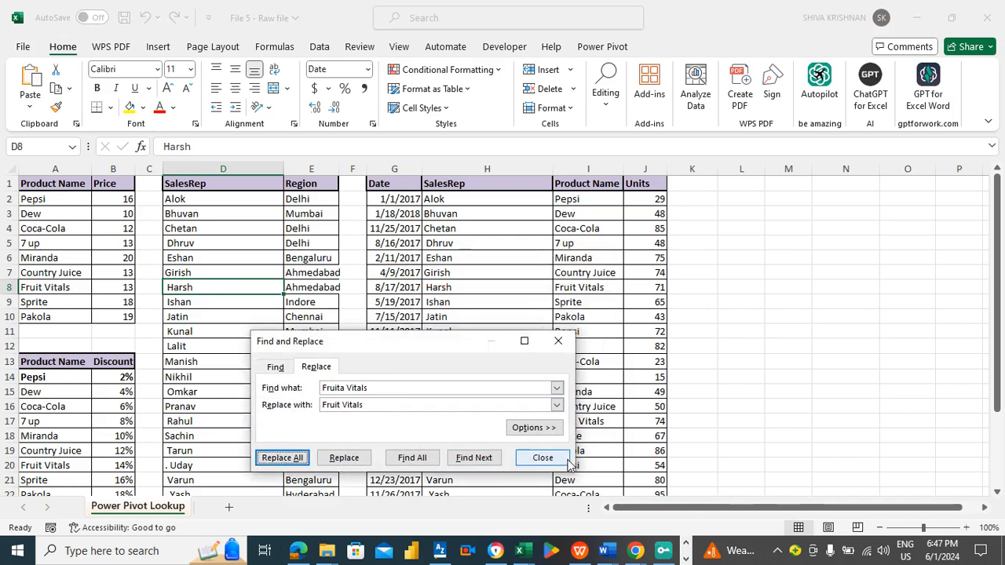
{"action": "left_click", "coordinate": [543, 459]}
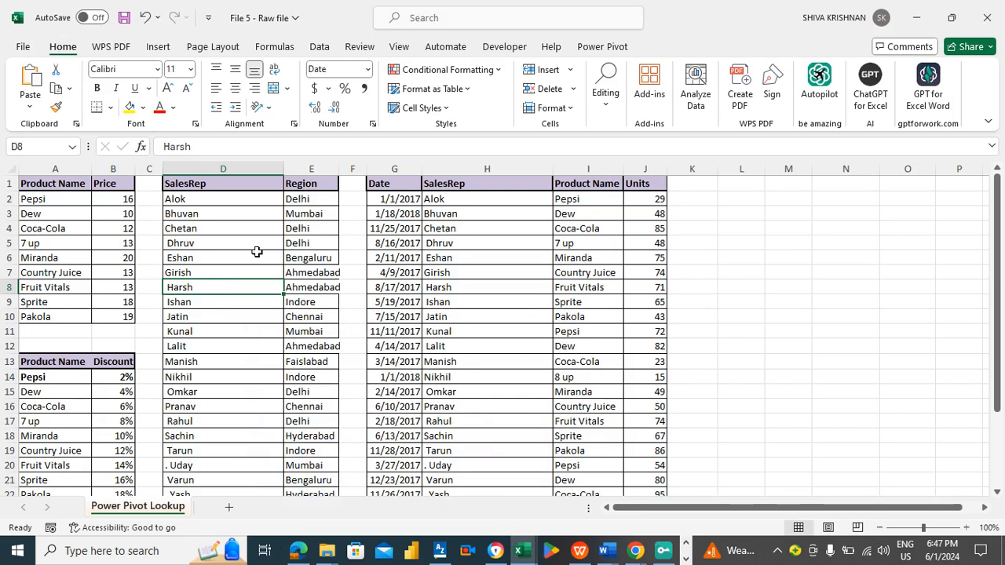
- Move through the product name lists in both upper tables to review the corrected entries
{"action": "left_click", "coordinate": [65, 284]}
{"action": "key", "text": "Down"}
{"action": "key", "text": "Down"}
{"action": "key", "text": "Down"}
{"action": "key", "text": "Down"}
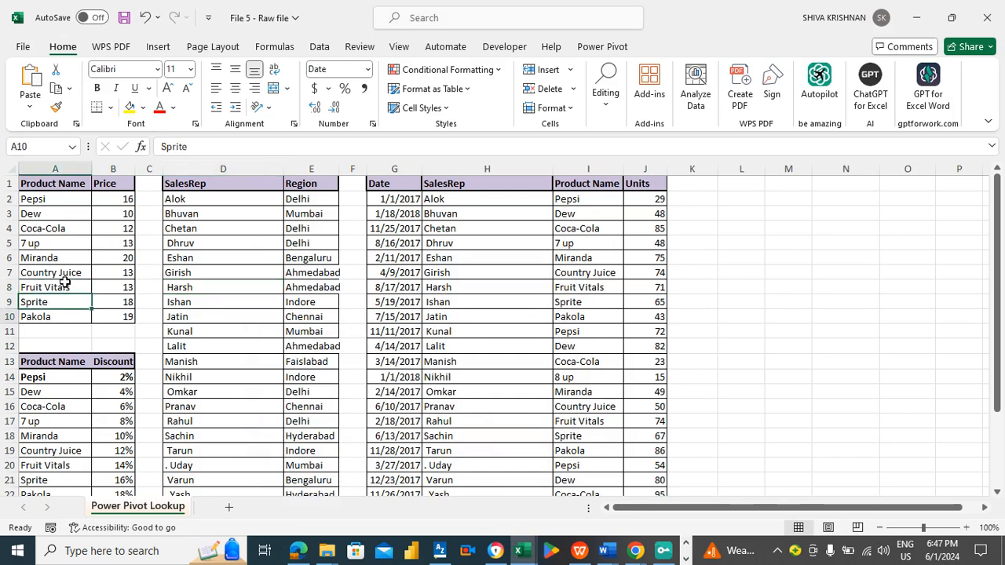
{"action": "key", "text": "Down"}
{"action": "key", "text": "Down"}
{"action": "key", "text": "Down"}
{"action": "key", "text": "Down"}
{"action": "key", "text": "Down"}
{"action": "key", "text": "Down"}
{"action": "key", "text": "Down"}
{"action": "key", "text": "Down"}
{"action": "key", "text": "Down"}
{"action": "key", "text": "Down"}
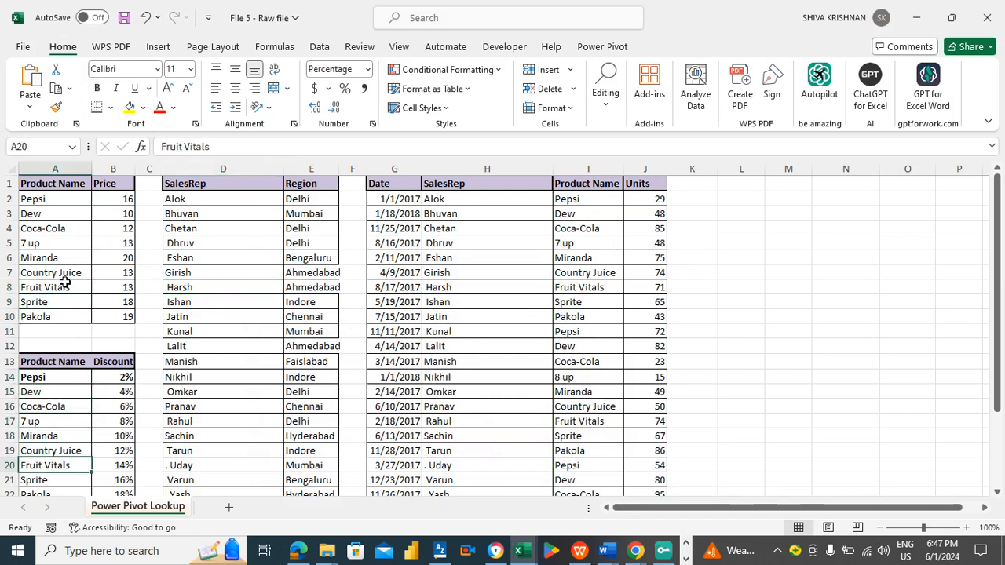
{"action": "key", "text": "Down"}
{"action": "key", "text": "Down"}
{"action": "key", "text": "Down"}
{"action": "key", "text": "Up"}
{"action": "key", "text": "Up"}
{"action": "key", "text": "Up"}
{"action": "key", "text": "Up"}
{"action": "key", "text": "Up"}
{"action": "key", "text": "Up"}
{"action": "key", "text": "Up"}
{"action": "key", "text": "Up"}
{"action": "key", "text": "Up"}
{"action": "key", "text": "Up"}
{"action": "key", "text": "Up"}
{"action": "key", "text": "Up"}
{"action": "key", "text": "Up"}
{"action": "key", "text": "Up"}
{"action": "key", "text": "Up"}
{"action": "key", "text": "Up"}
{"action": "key", "text": "Up"}
{"action": "key", "text": "Up"}
{"action": "key", "text": "Up"}
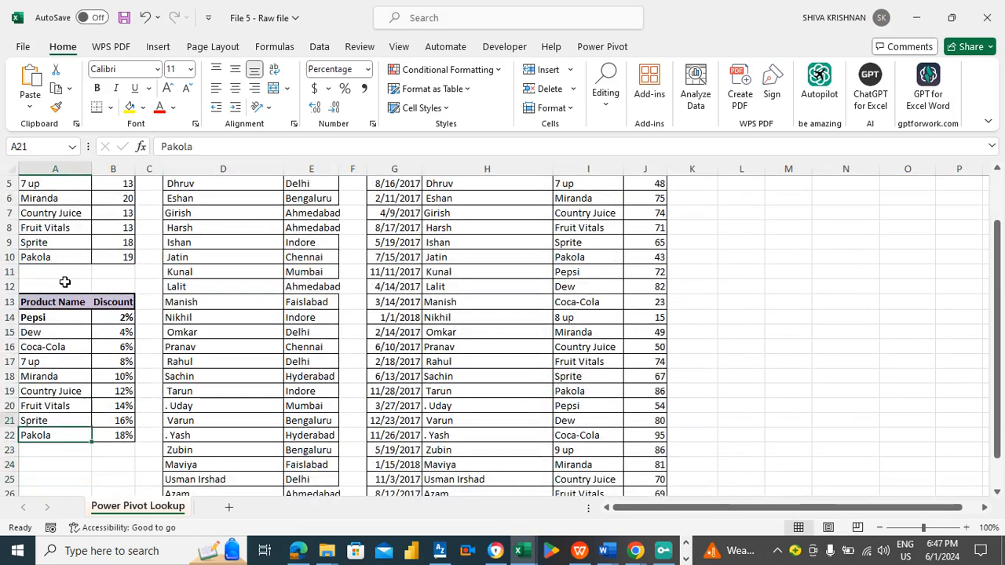
{"action": "key", "text": "Up"}
{"action": "key", "text": "Up"}
{"action": "key", "text": "Up"}
{"action": "key", "text": "Up"}
{"action": "key", "text": "Up"}
- Move through the SalesRep and Product Name columns of the sales data to review the entries
{"action": "left_click", "coordinate": [210, 273]}
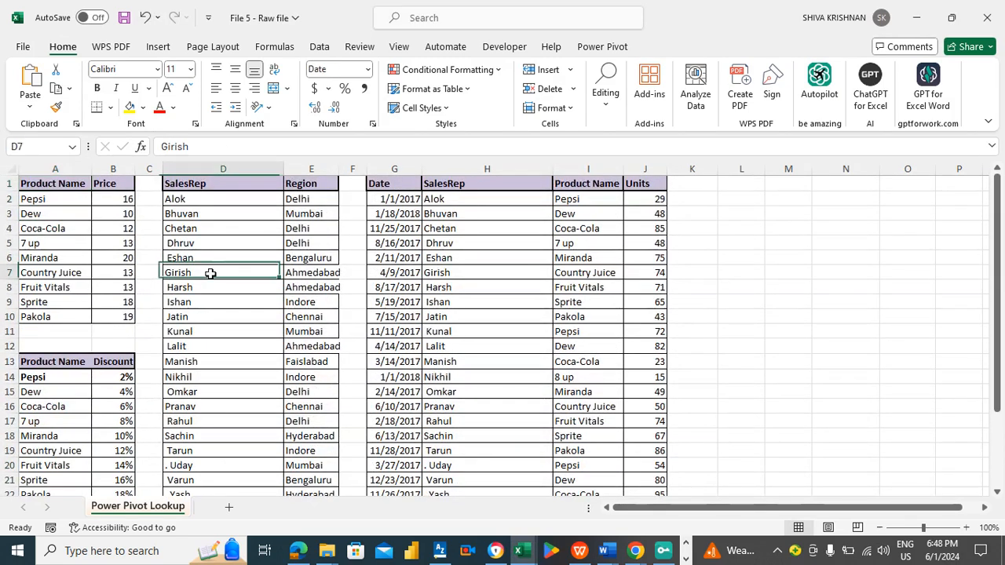
{"action": "key", "text": "Down"}
{"action": "key", "text": "Down"}
{"action": "key", "text": "Down"}
{"action": "key", "text": "Down"}
{"action": "key", "text": "Down"}
{"action": "key", "text": "Down"}
{"action": "key", "text": "Down"}
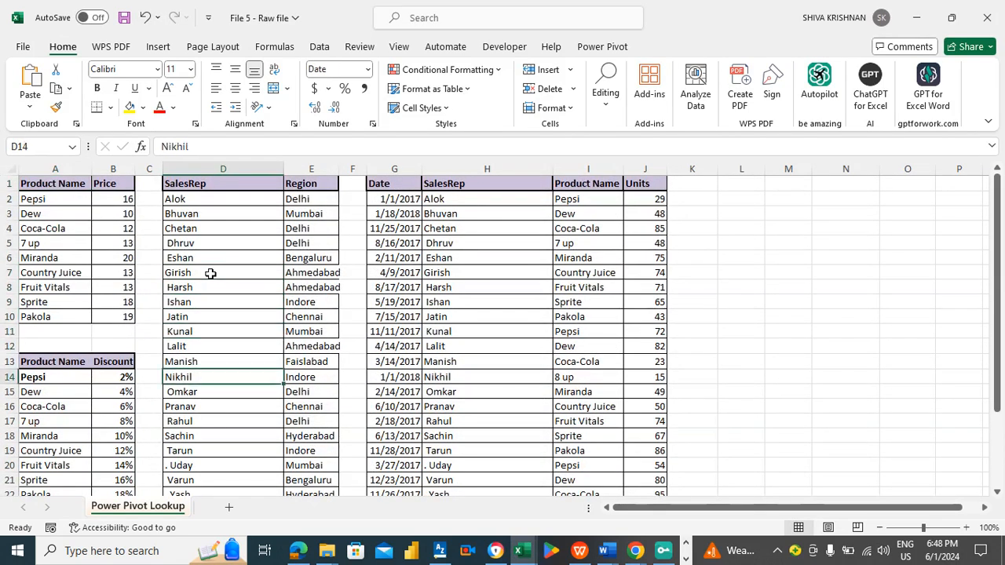
{"action": "left_click", "coordinate": [503, 260]}
{"action": "key", "text": "Right"}
{"action": "key", "text": "Down"}
{"action": "key", "text": "Down"}
{"action": "key", "text": "Down"}
{"action": "key", "text": "Down"}
{"action": "key", "text": "Down"}
{"action": "key", "text": "Down"}
{"action": "key", "text": "Down"}
{"action": "key", "text": "Down"}
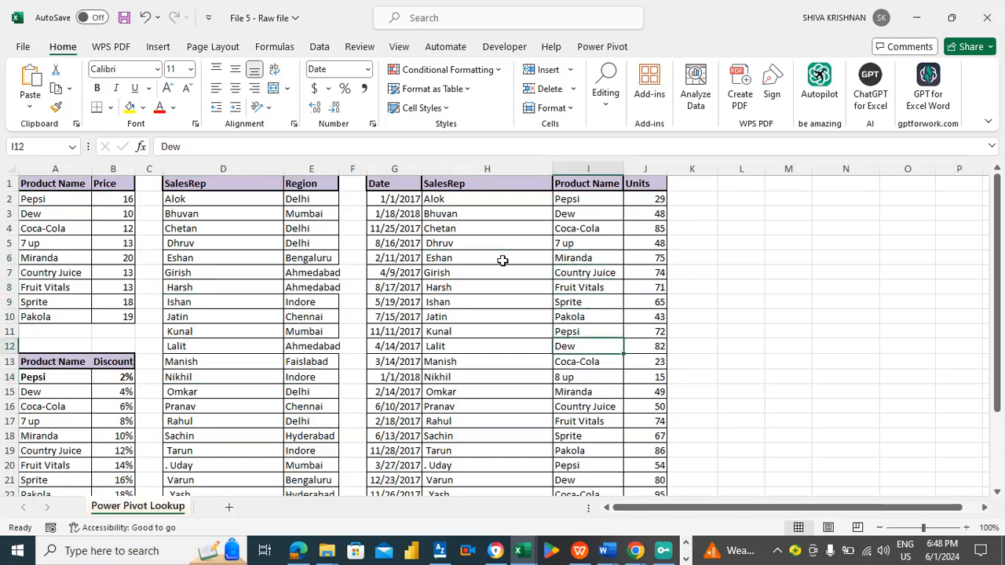
{"action": "key", "text": "ctrl+Down"}
{"action": "key", "text": "Up"}
{"action": "key", "text": "Up"}
{"action": "key", "text": "Up"}
{"action": "key", "text": "Up"}
{"action": "key", "text": "Up"}
{"action": "key", "text": "Up"}
{"action": "key", "text": "Up"}
{"action": "key", "text": "Up"}
{"action": "key", "text": "Up"}
{"action": "key", "text": "Up"}
{"action": "key", "text": "Up"}
{"action": "key", "text": "Up"}
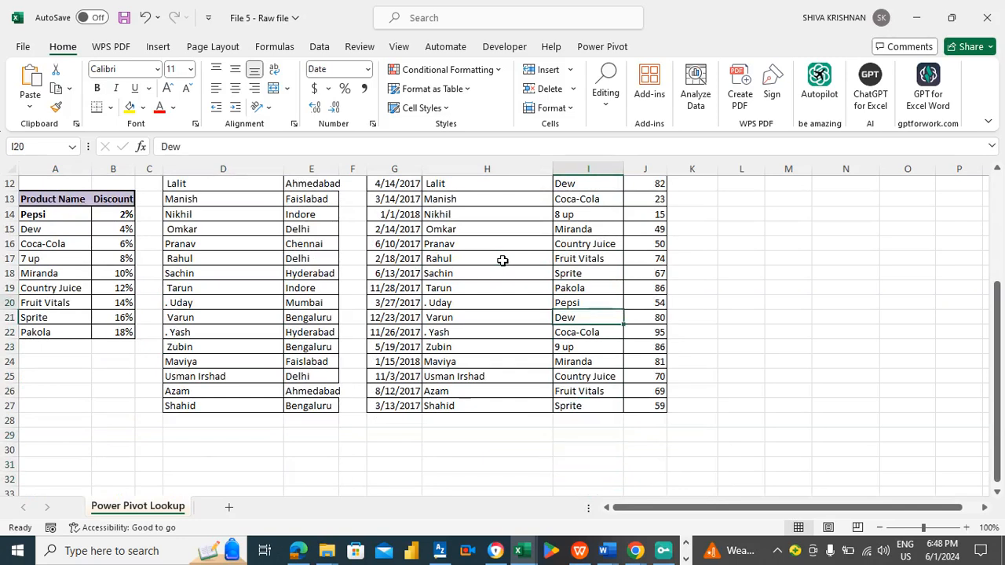
{"action": "key", "text": "ctrl+Up"}
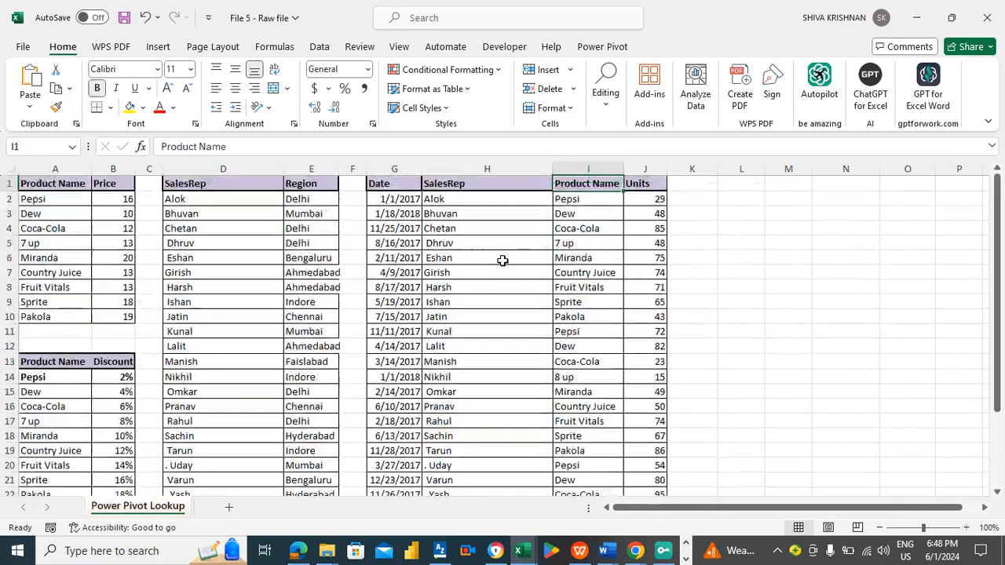
- Remove the stray periods from the SalesRep names in column D by replacing "." with nothing across D2:D27
{"action": "left_click", "coordinate": [244, 229]}
{"action": "left_click", "coordinate": [220, 196]}
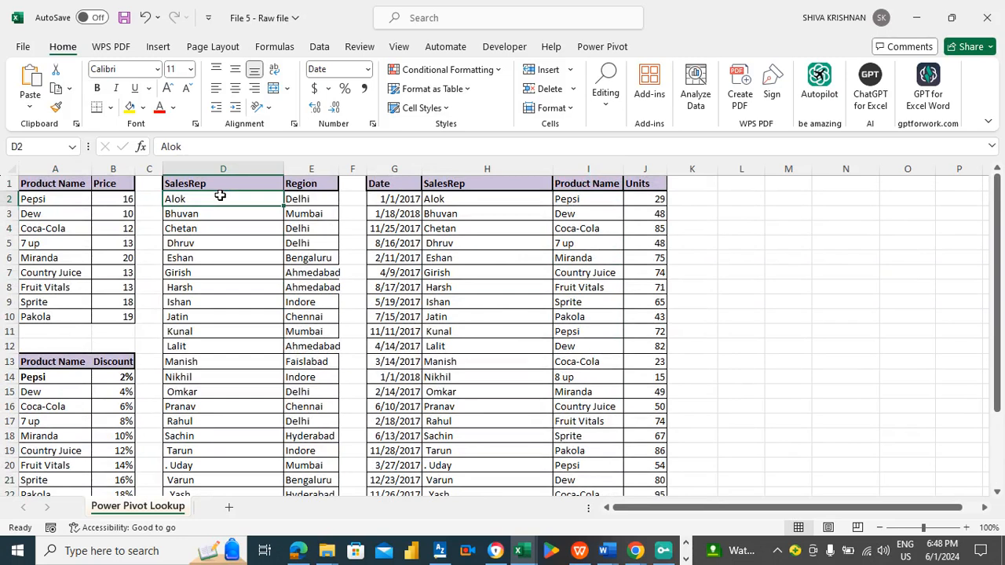
{"action": "key", "text": "ctrl+shift+Down"}
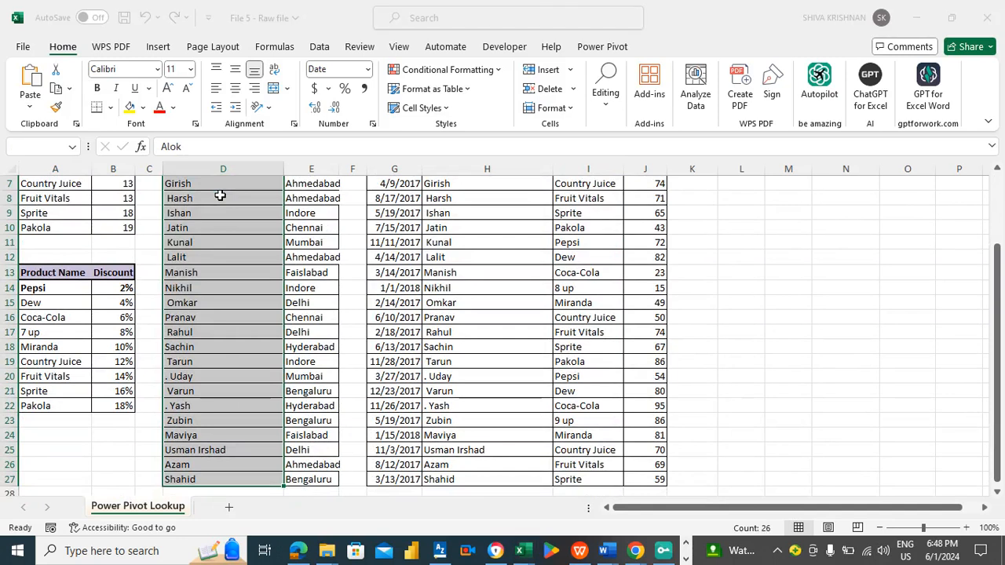
{"action": "key", "text": "ctrl+h"}
{"action": "left_click_drag", "start_coordinate": [393, 406], "coordinate": [297, 403]}
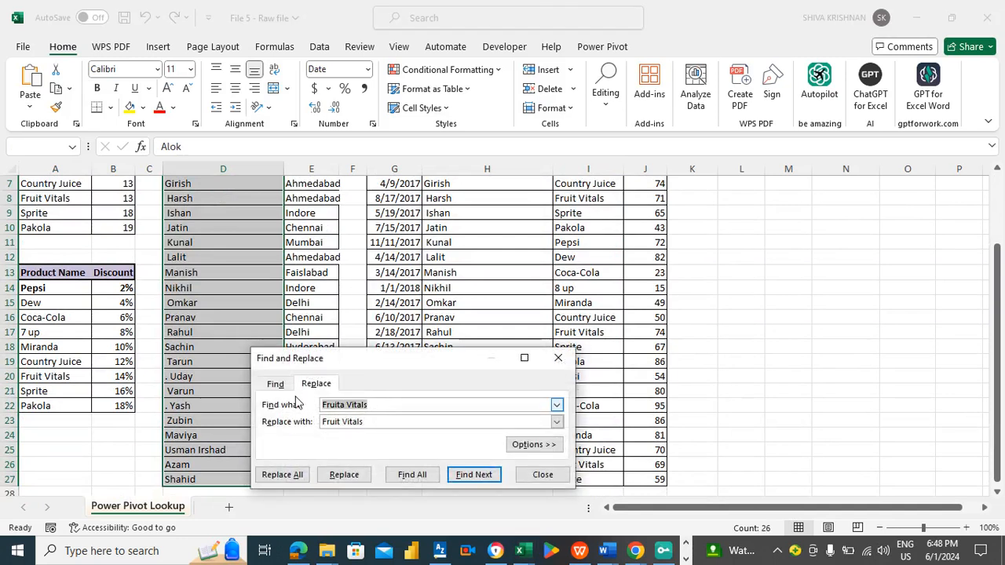
{"action": "key", "text": "BackSpace"}
{"action": "left_click_drag", "start_coordinate": [378, 421], "coordinate": [318, 424]}
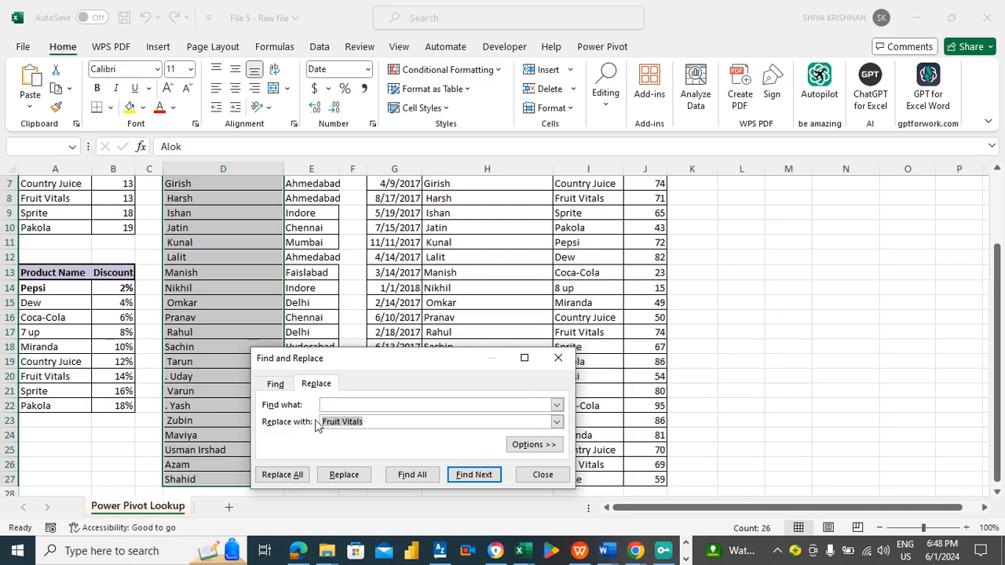
{"action": "key", "text": "BackSpace"}
{"action": "left_click", "coordinate": [341, 405]}
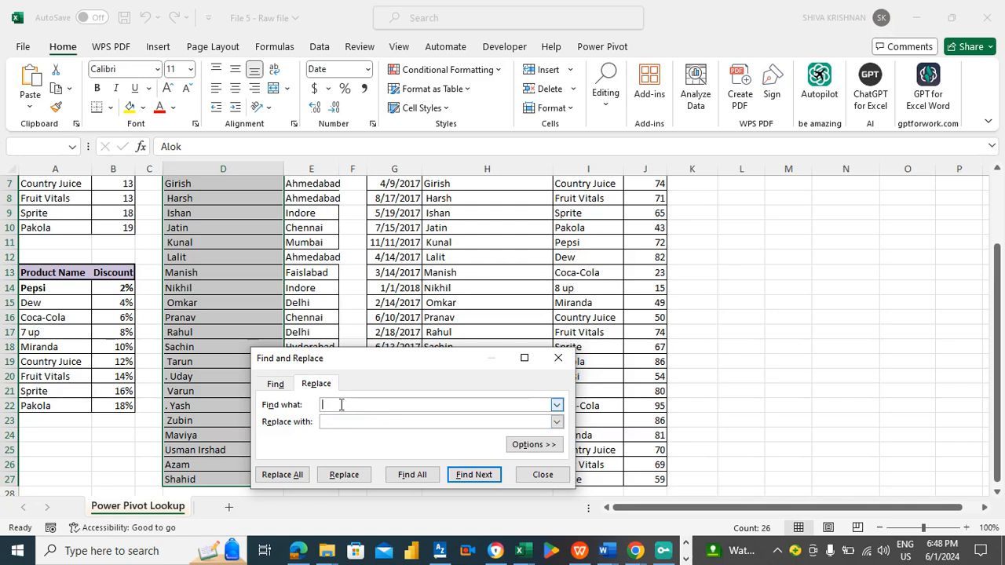
{"action": "left_click", "coordinate": [337, 421]}
{"action": "left_click", "coordinate": [289, 476]}
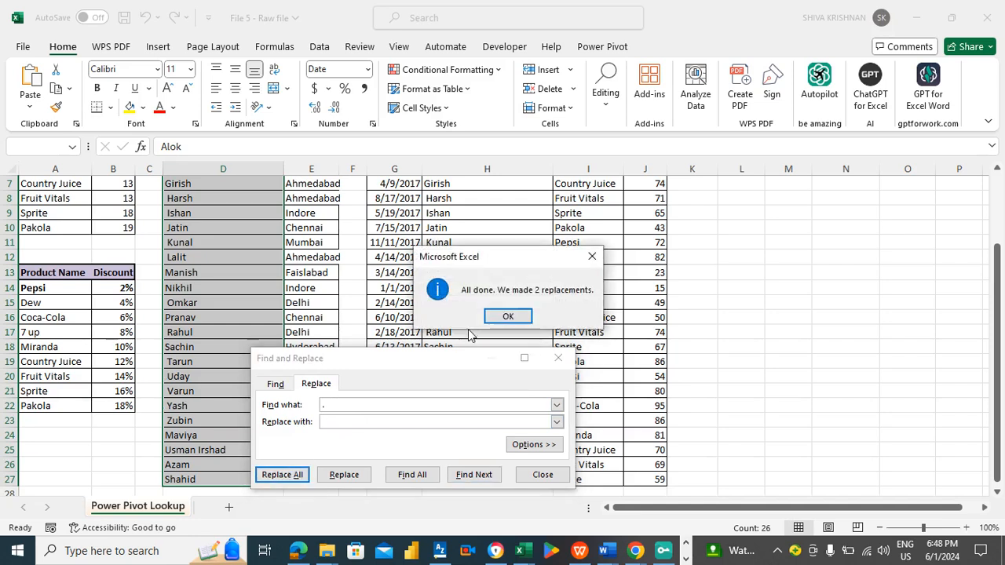
{"action": "left_click", "coordinate": [494, 318]}
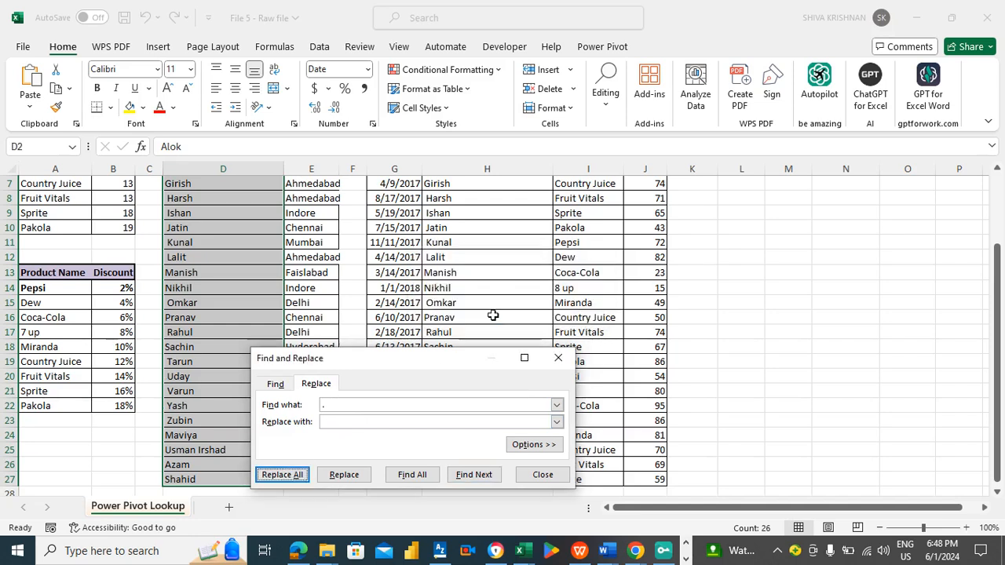
{"action": "left_click", "coordinate": [543, 475]}
- Remove the stray periods from the SalesRep names in the sales data column H the same way
{"action": "left_click_drag", "start_coordinate": [1000, 424], "coordinate": [1002, 271]}
{"action": "left_click", "coordinate": [454, 201]}
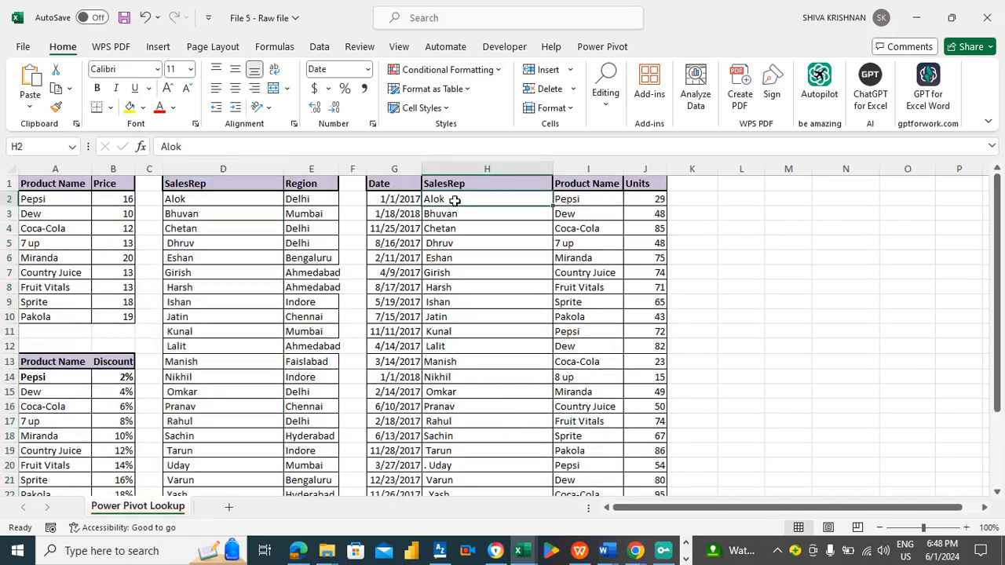
{"action": "key", "text": "ctrl+shift+Down"}
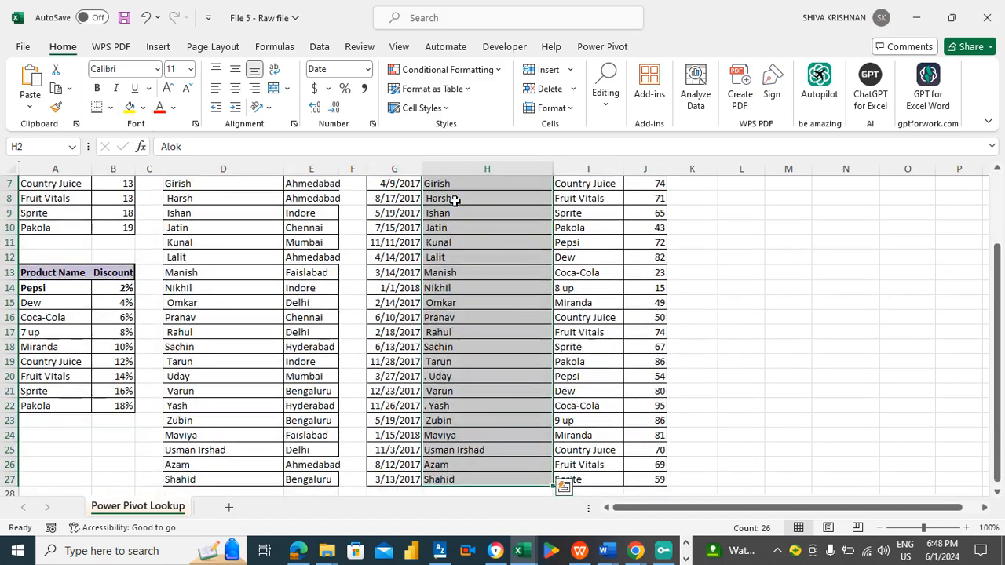
{"action": "key", "text": "ctrl+h"}
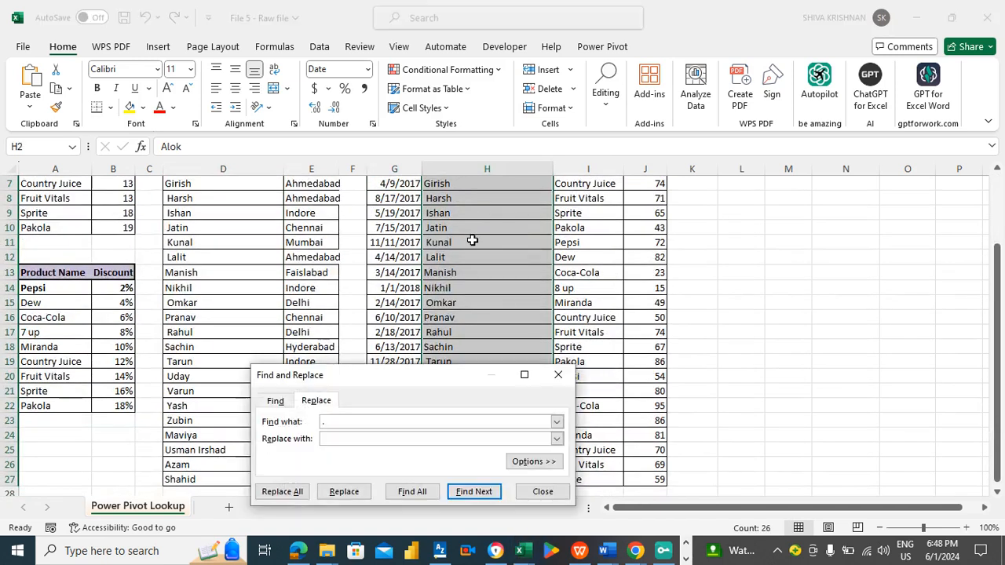
{"action": "type", "text": "."}
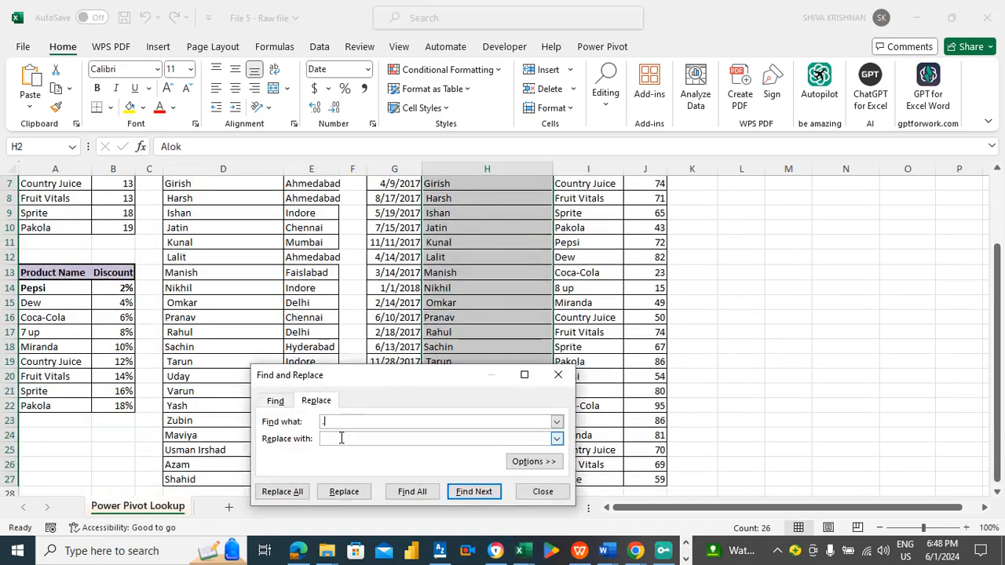
{"action": "left_click", "coordinate": [282, 492]}
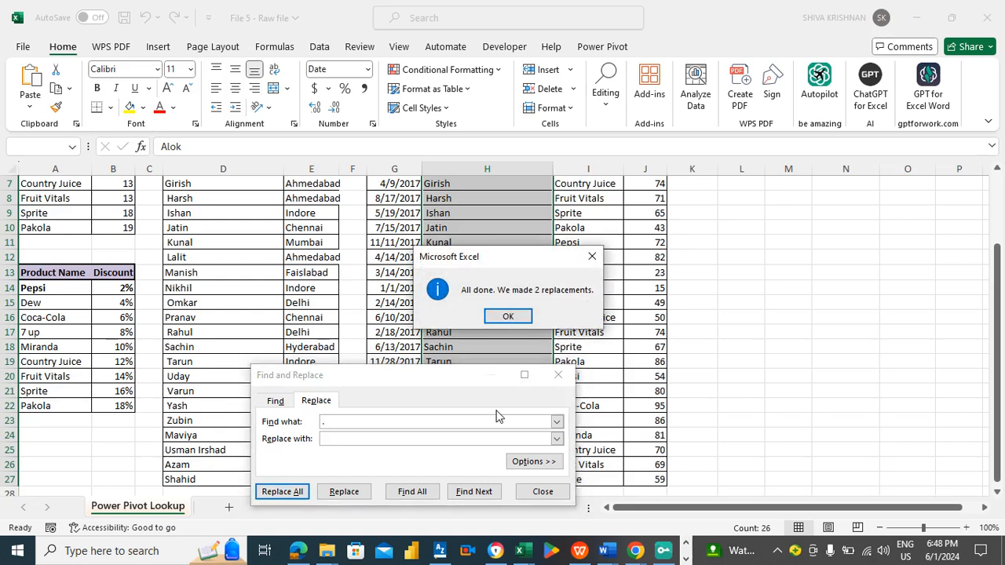
{"action": "left_click", "coordinate": [514, 315]}
{"action": "left_click", "coordinate": [530, 492]}
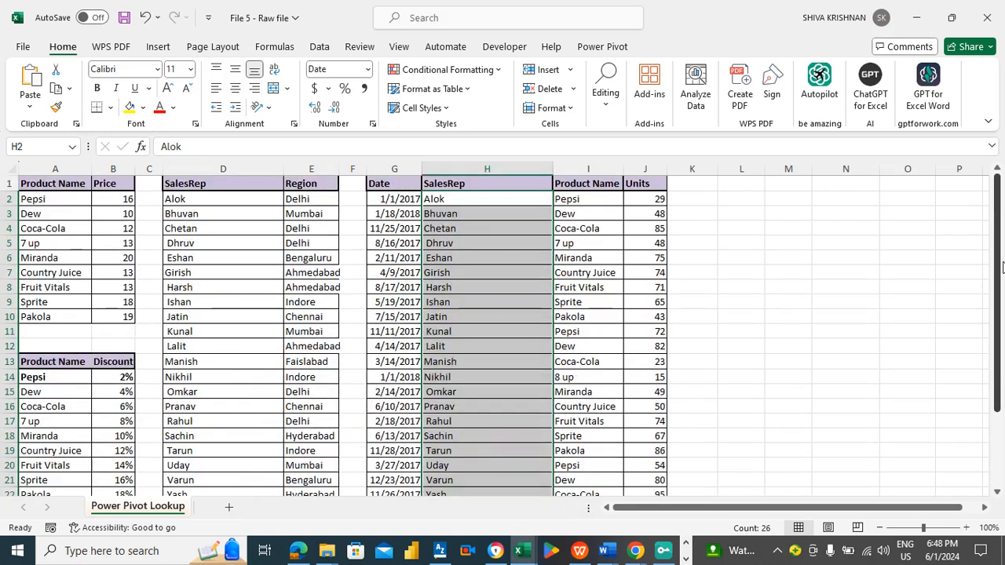
- Save the workbook
{"action": "left_click", "coordinate": [387, 199]}
{"action": "key", "text": "ctrl+Left"}
{"action": "key", "text": "ctrl+Left"}
{"action": "key", "text": "ctrl+Left"}
{"action": "key", "text": "ctrl+Left"}
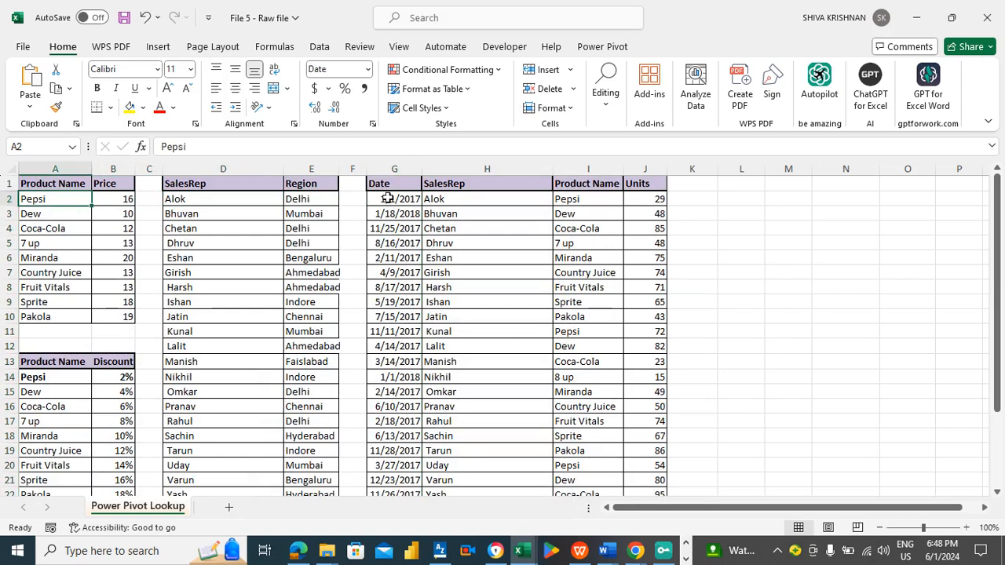
{"action": "left_click", "coordinate": [175, 202]}
{"action": "left_click", "coordinate": [81, 197]}
{"action": "left_click", "coordinate": [190, 201]}
{"action": "key", "text": "Left"}
{"action": "key", "text": "Left"}
{"action": "key", "text": "Left"}
{"action": "key", "text": "Right"}
{"action": "key", "text": "Right"}
{"action": "key", "text": "Left"}
{"action": "key", "text": "Left"}
{"action": "key", "text": "ctrl+s"}
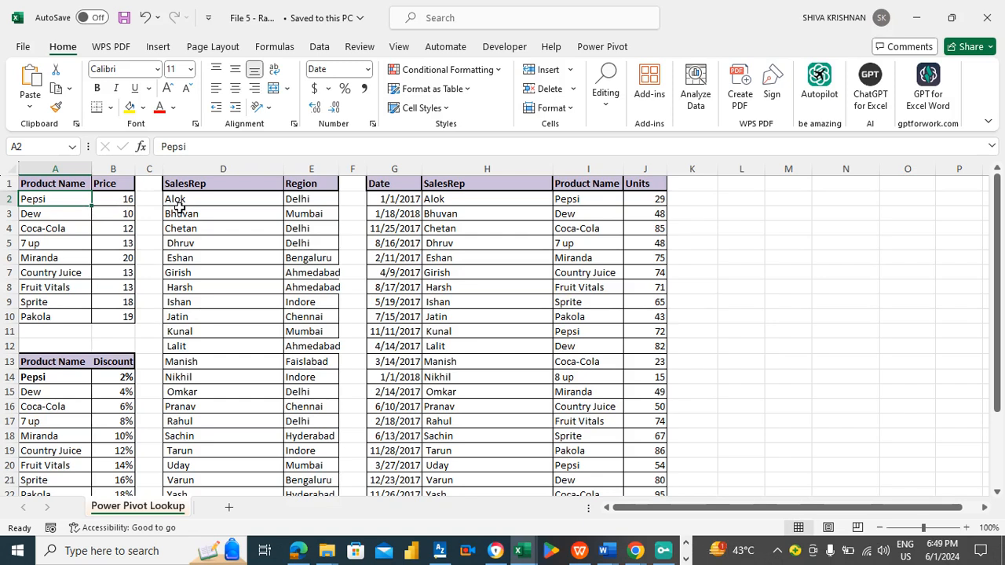
- Convert the product price range A1:B10 into a table with headers and apply a blue dark table style
{"action": "key", "text": "ctrl+t"}
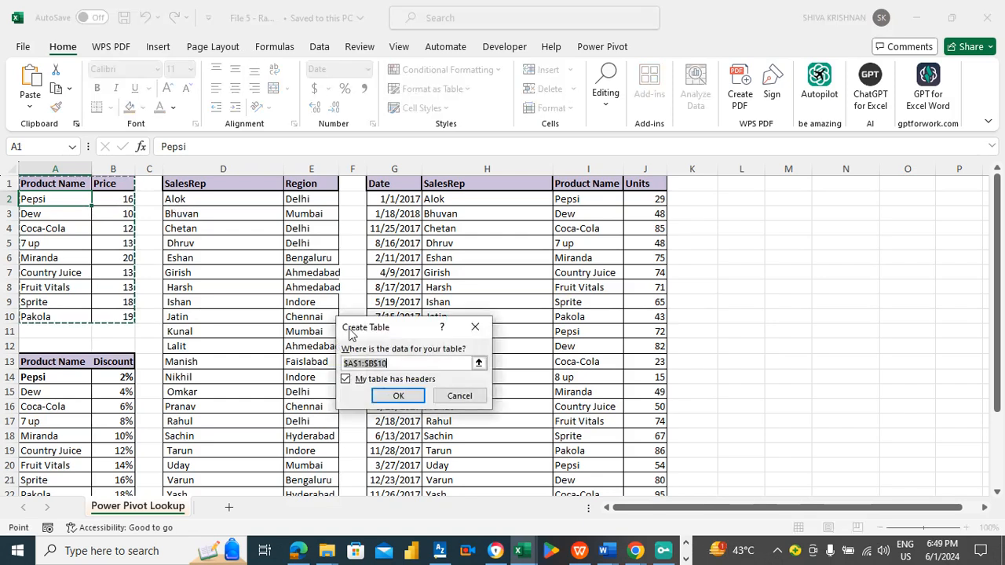
{"action": "left_click", "coordinate": [393, 395]}
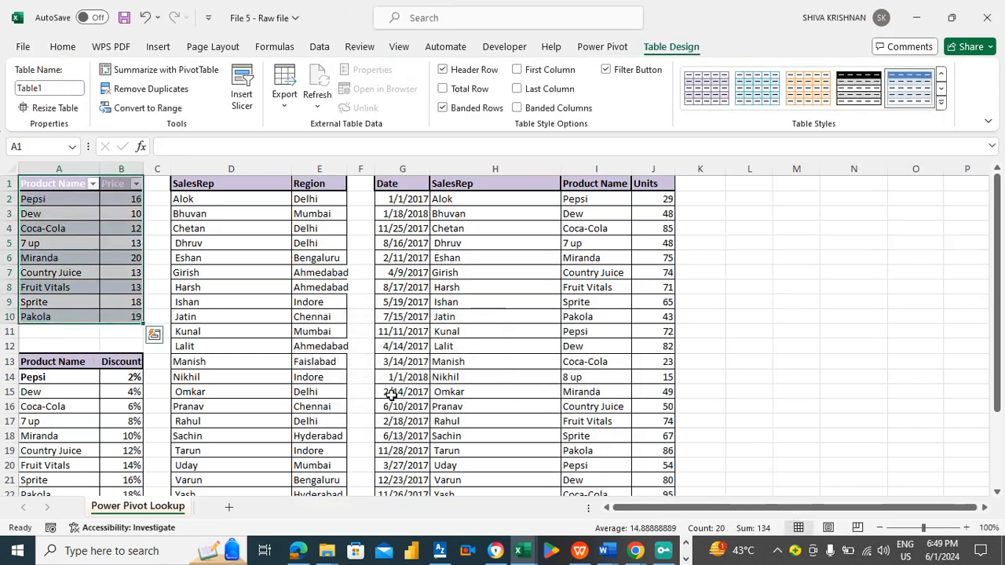
{"action": "left_click", "coordinate": [943, 103]}
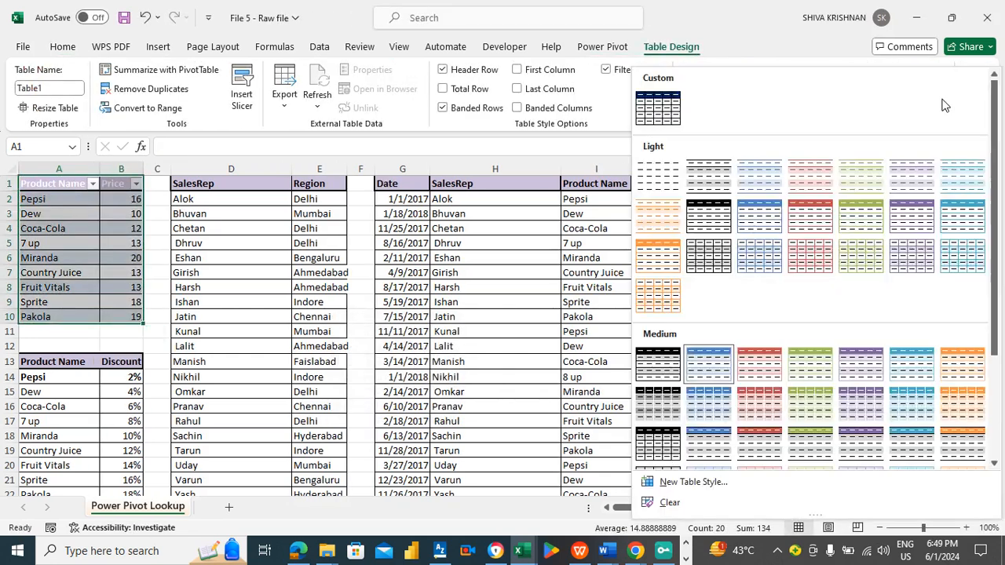
{"action": "scroll", "coordinate": [801, 375], "scroll_direction": "down", "scroll_amount": 4}
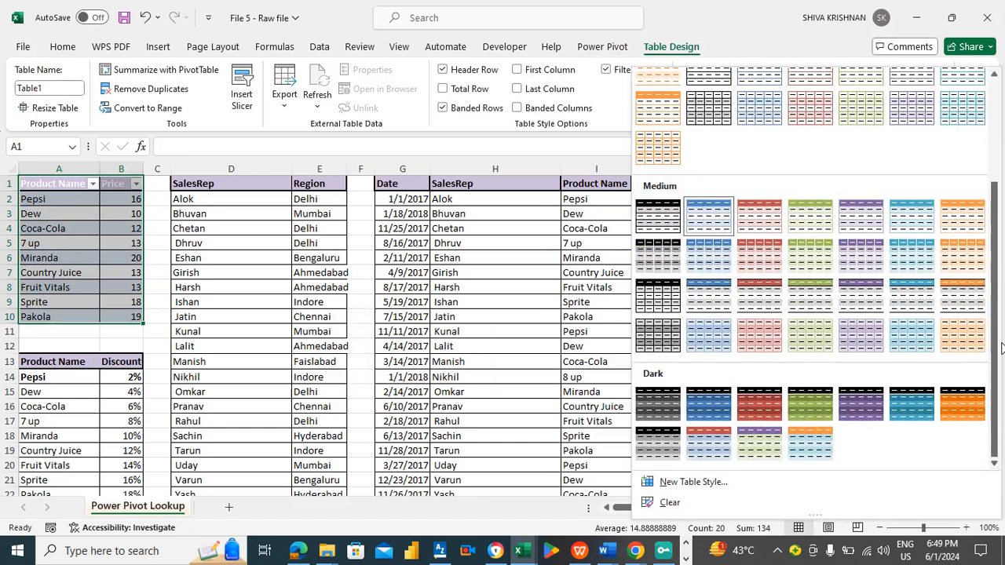
{"action": "left_click", "coordinate": [715, 401]}
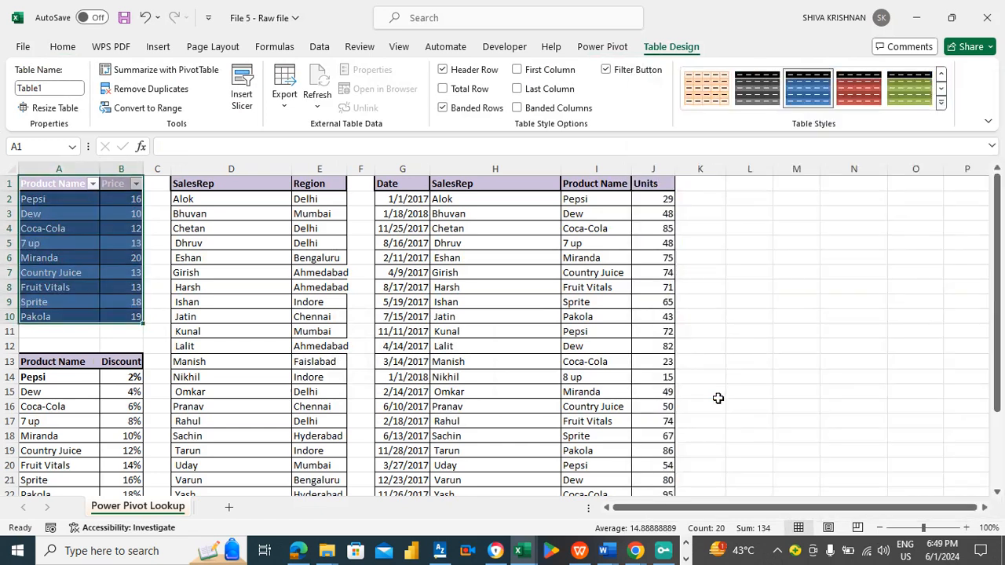
- Rename the price table Table_Price
{"action": "left_click", "coordinate": [62, 90]}
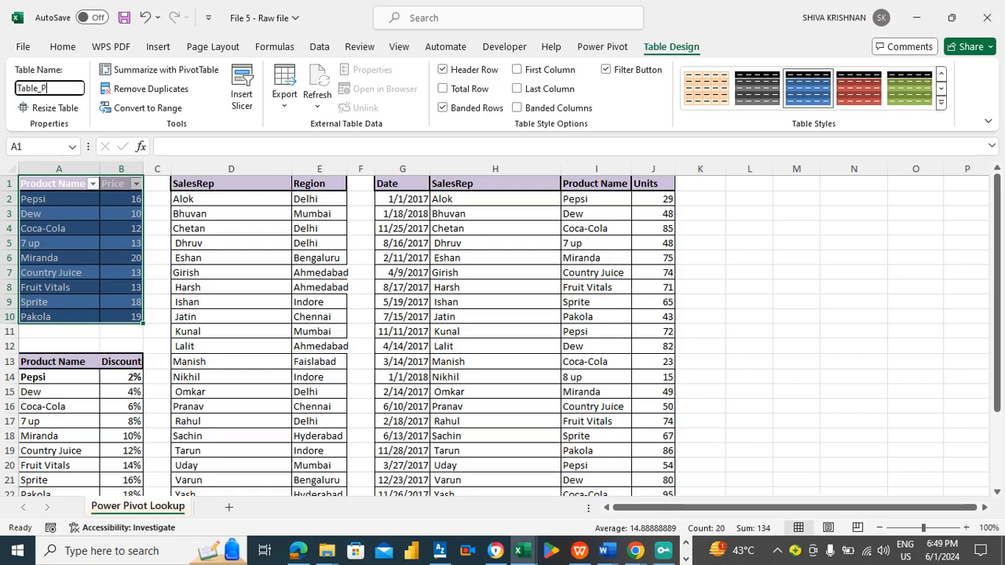
{"action": "type", "text": "_Price"}
{"action": "left_click", "coordinate": [193, 243]}
- Convert the discount range A13:B22 into a table with headers and apply Red, Table Style Dark 3
{"action": "left_click", "coordinate": [68, 402]}
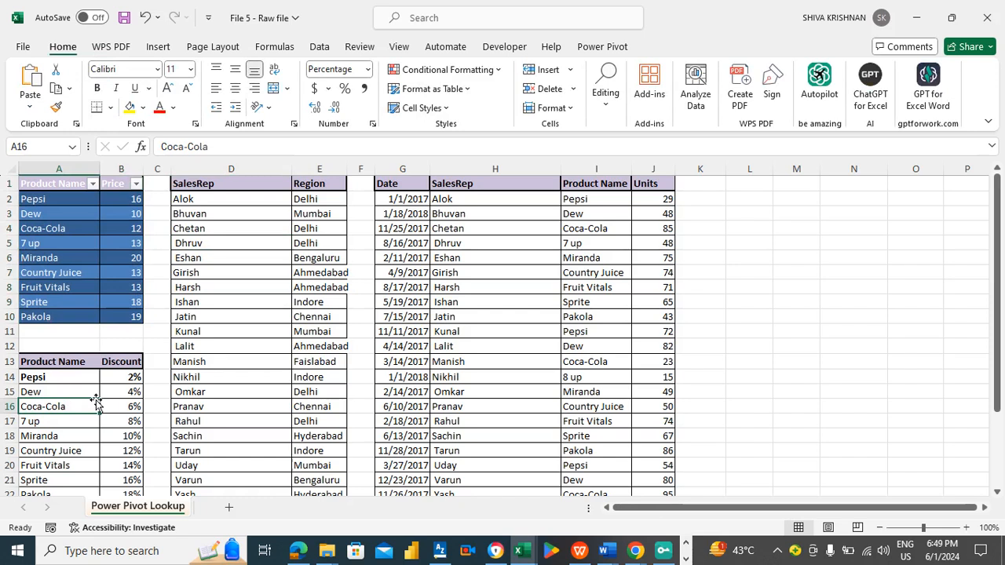
{"action": "key", "text": "ctrl+t"}
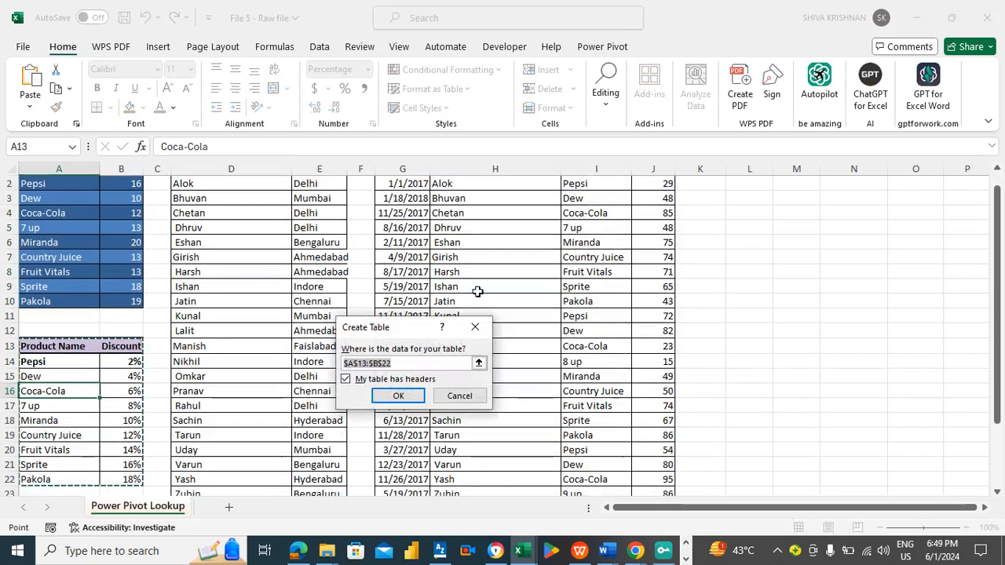
{"action": "left_click", "coordinate": [398, 397]}
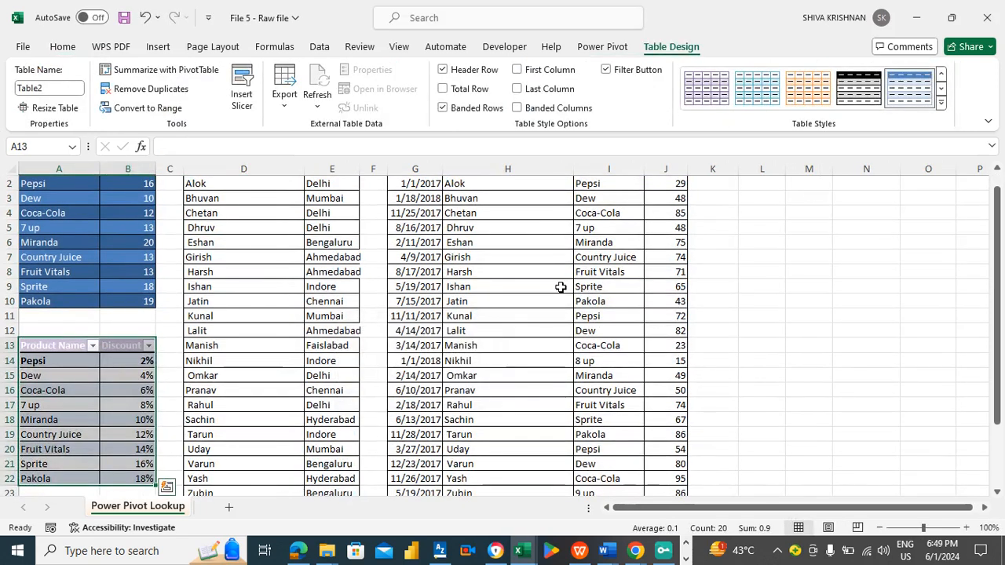
{"action": "left_click", "coordinate": [942, 102]}
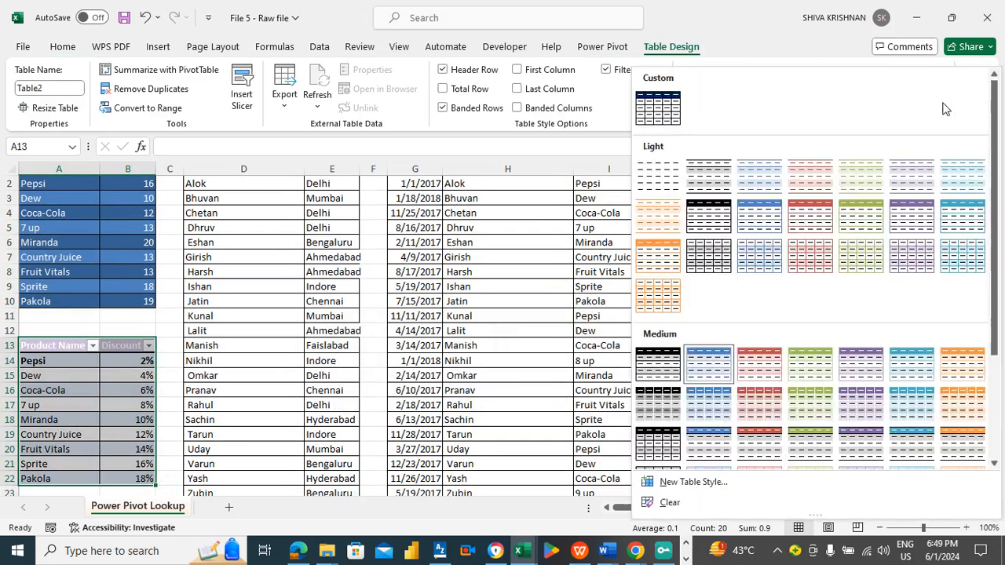
{"action": "left_click_drag", "start_coordinate": [996, 231], "coordinate": [996, 359]}
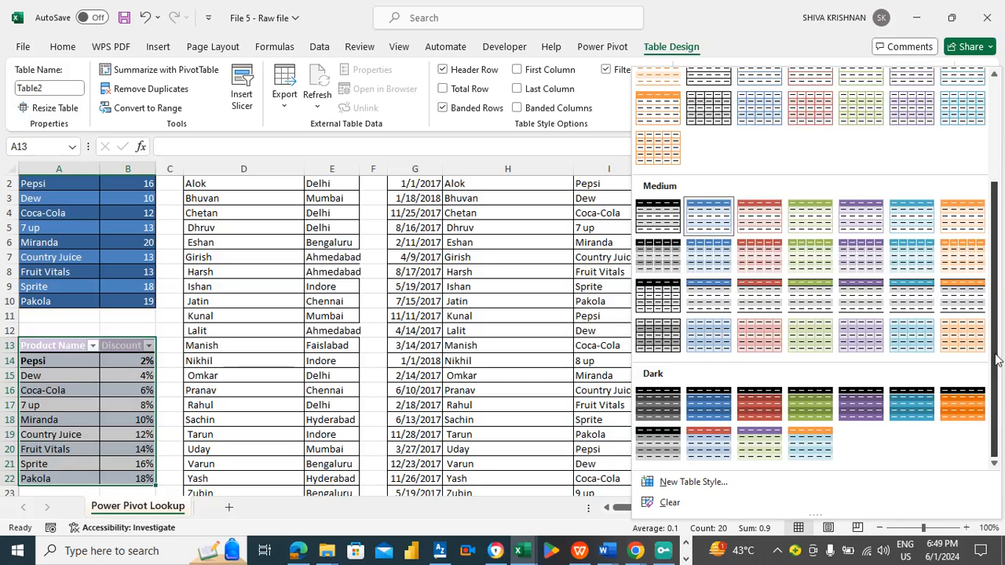
{"action": "left_click", "coordinate": [768, 403]}
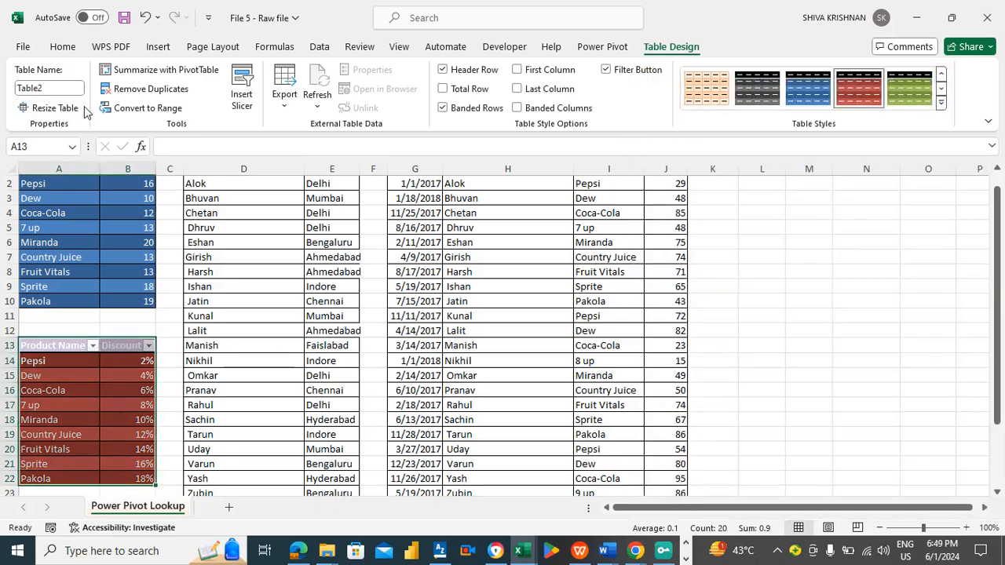
- Rename the discount table Table_Discount
{"action": "left_click", "coordinate": [53, 84]}
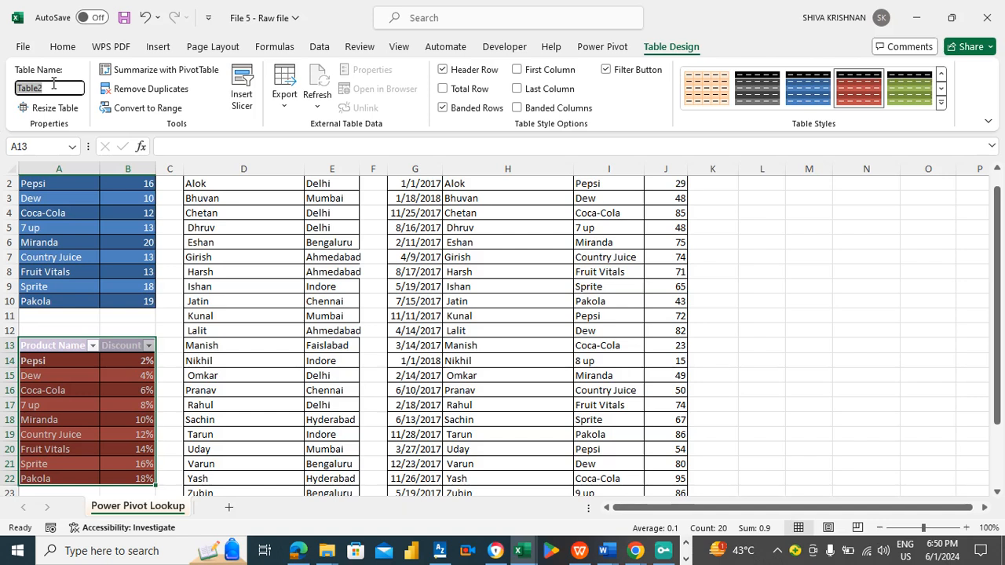
{"action": "type", "text": "Tab"}
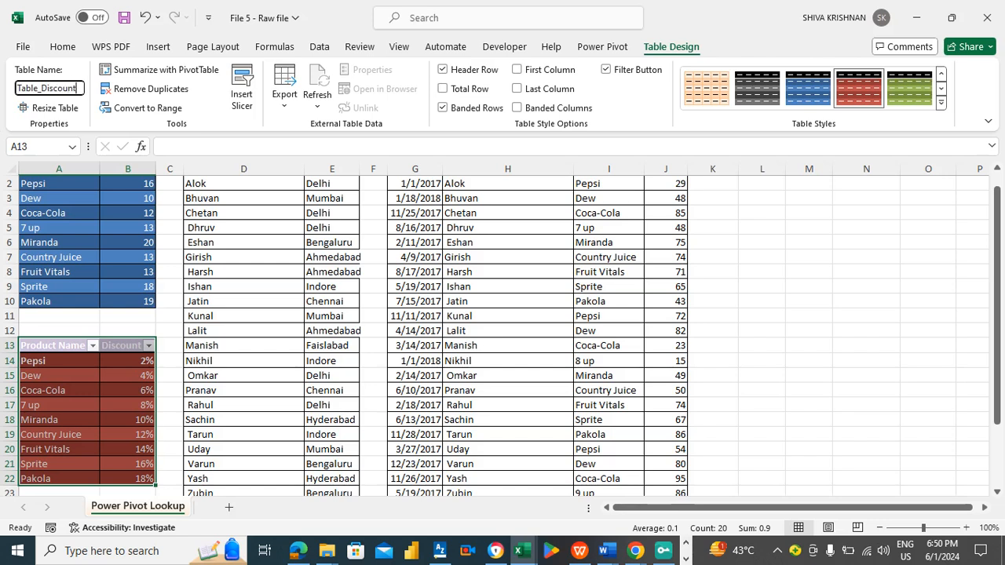
{"action": "left_click", "coordinate": [220, 276]}
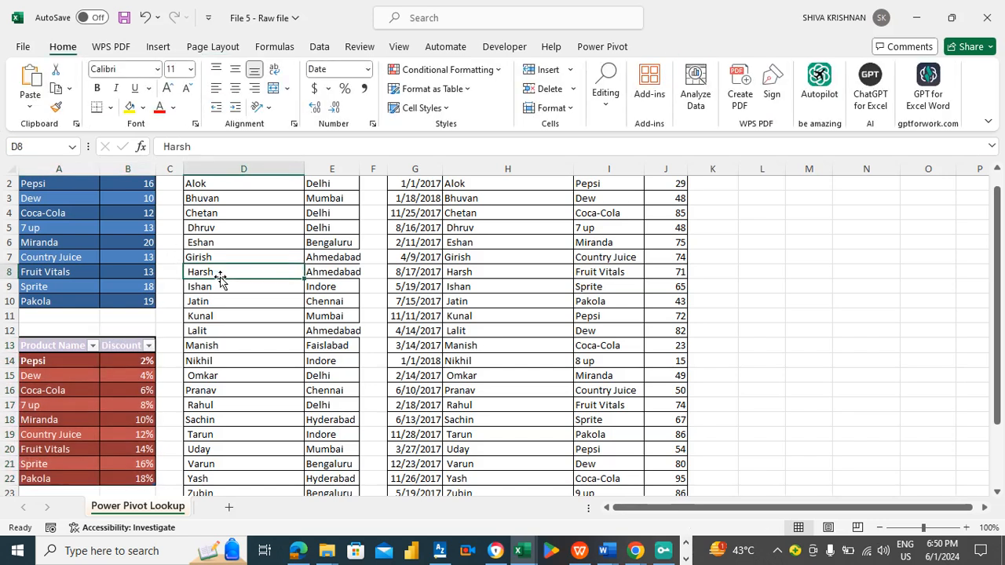
- Convert the sales rep range D1:E27 into a table with headers and apply a green dark table style
{"action": "scroll", "coordinate": [220, 279], "scroll_direction": "up", "scroll_amount": 1}
{"action": "key", "text": "ctrl+t"}
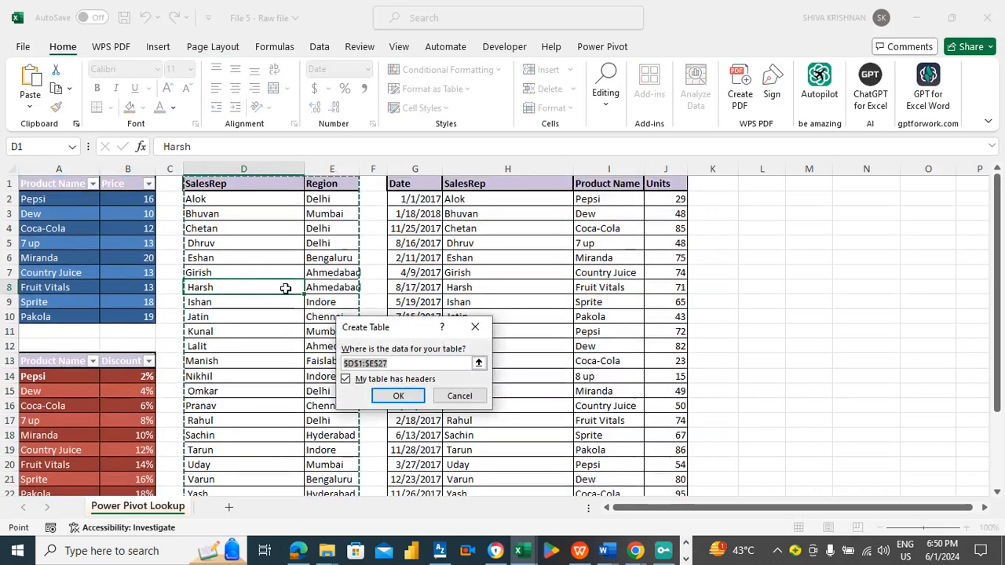
{"action": "left_click", "coordinate": [397, 396]}
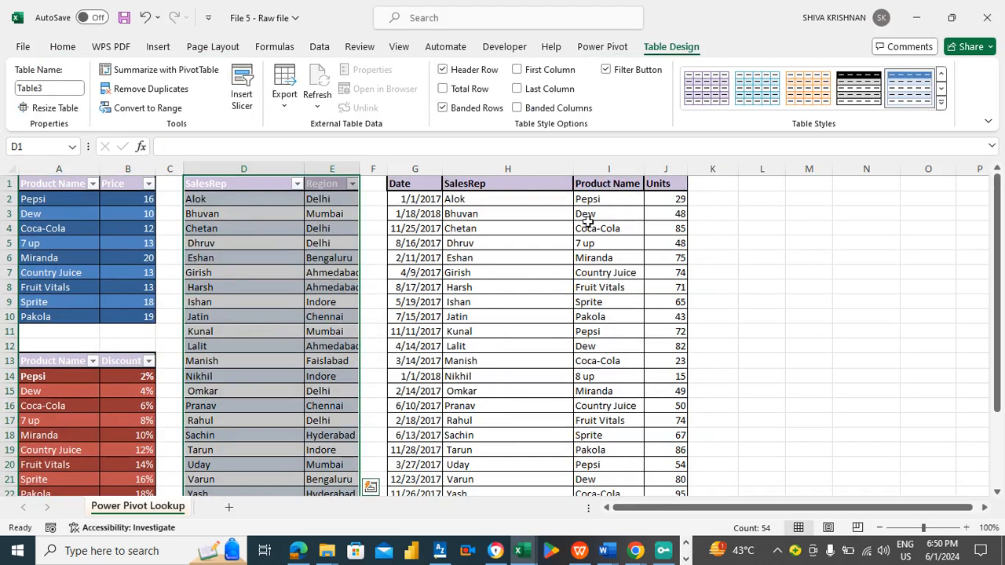
{"action": "left_click", "coordinate": [73, 86]}
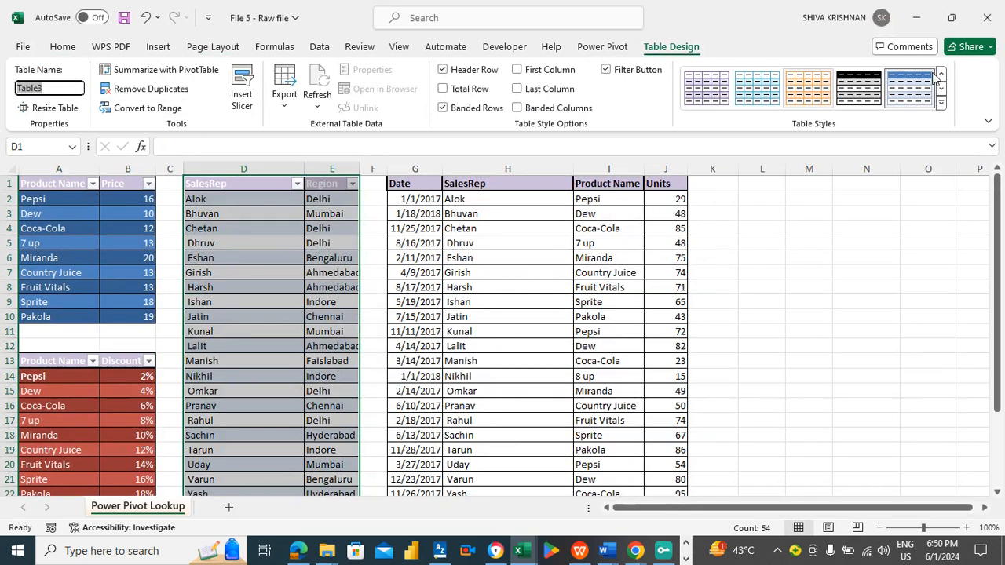
{"action": "left_click", "coordinate": [941, 102]}
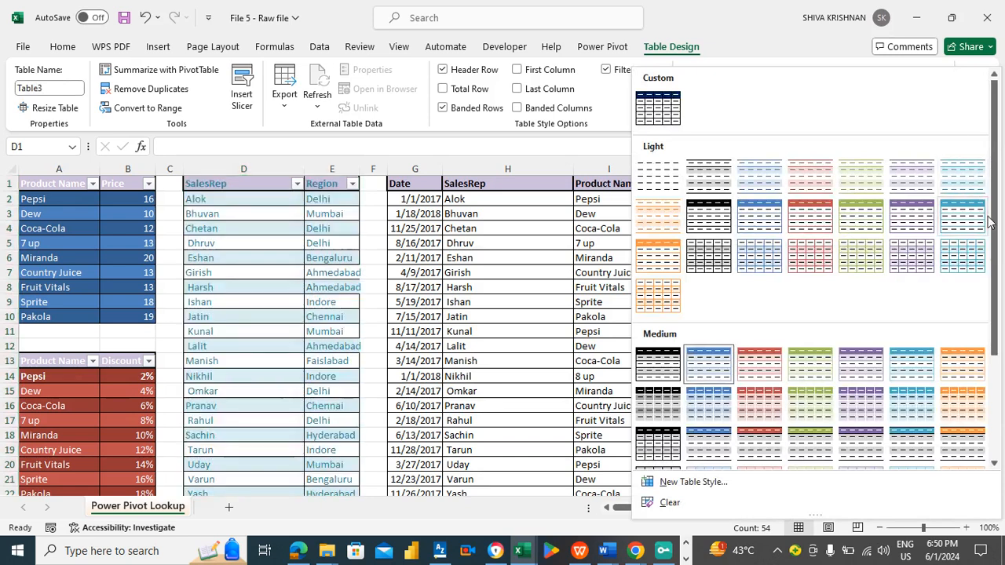
{"action": "left_click_drag", "start_coordinate": [996, 235], "coordinate": [996, 361]}
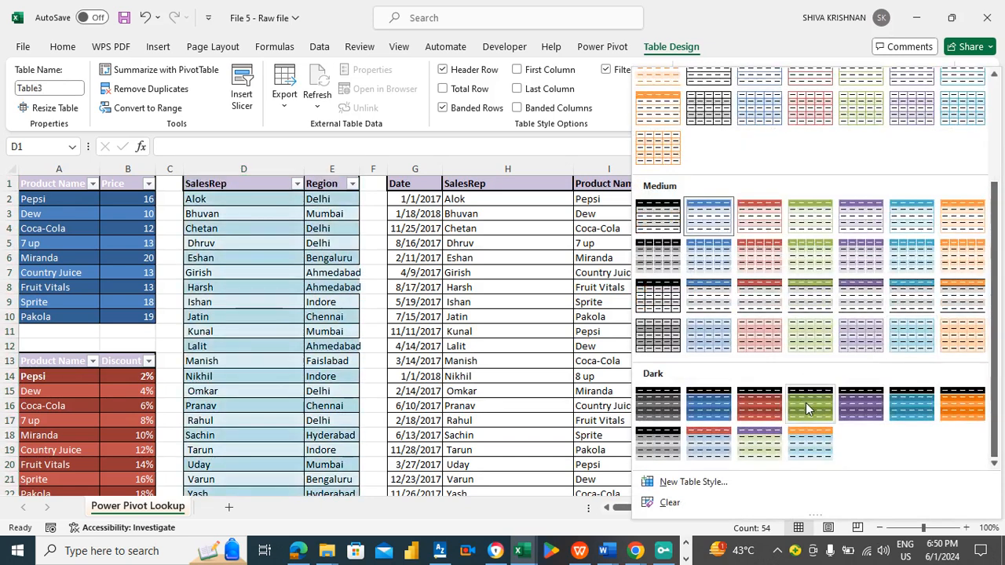
{"action": "left_click", "coordinate": [806, 403]}
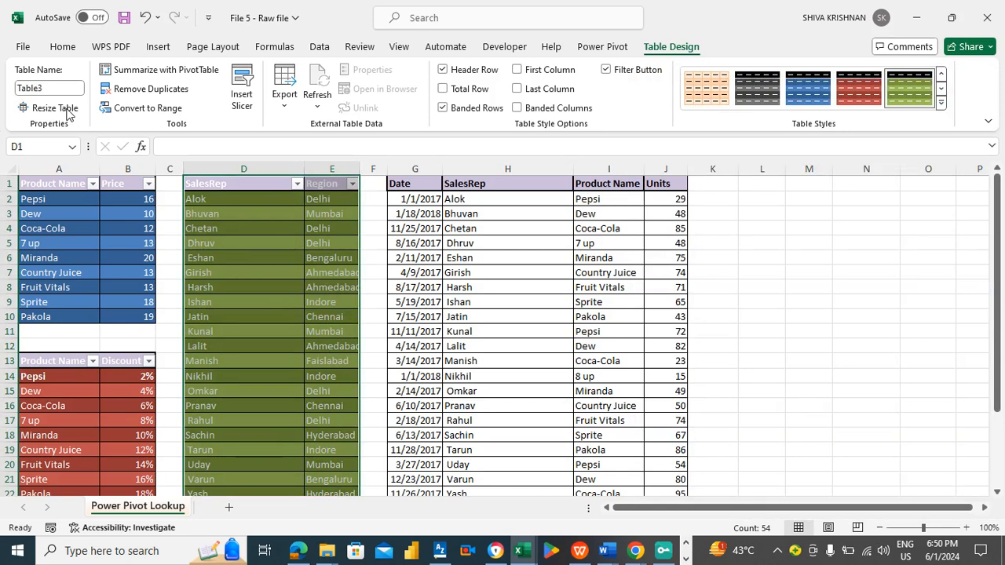
- Rename the sales rep table Table_Salesrep
{"action": "left_click", "coordinate": [52, 87]}
{"action": "left_click", "coordinate": [51, 87]}
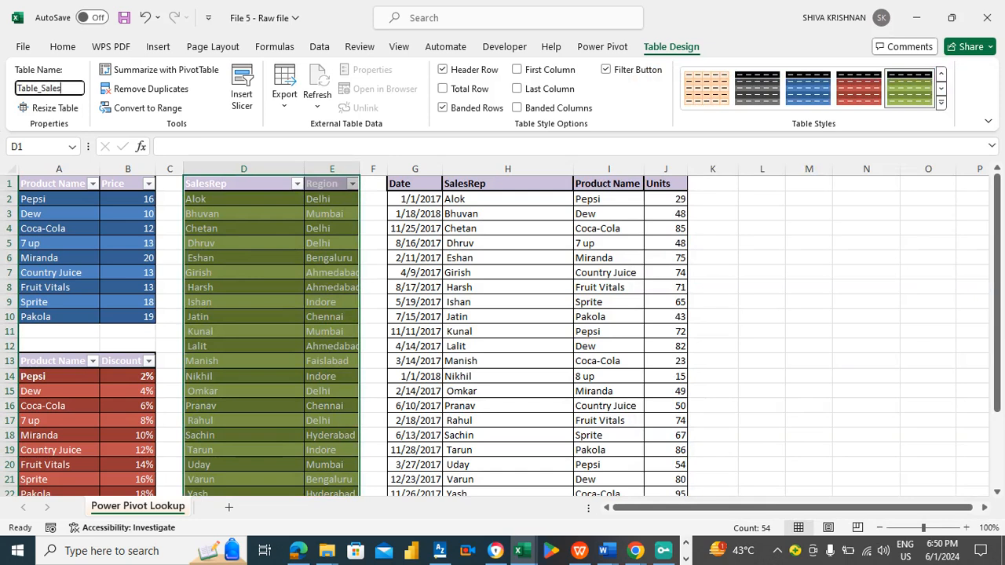
{"action": "type", "text": "_Salesrep"}
{"action": "left_click", "coordinate": [508, 241]}
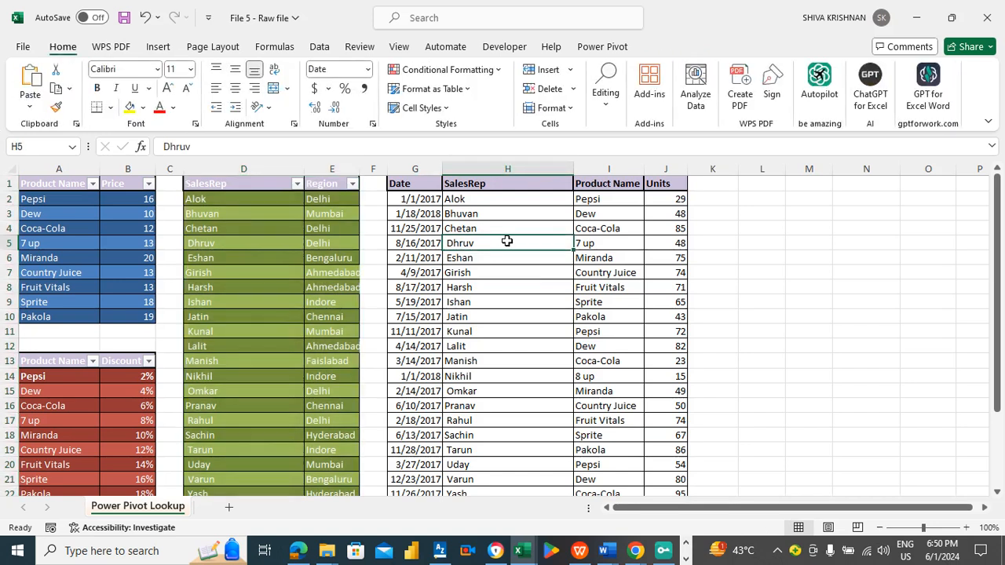
- Convert the sales data range G1:J27 into a table with headers and apply a purple dark table style
{"action": "key", "text": "ctrl+f"}
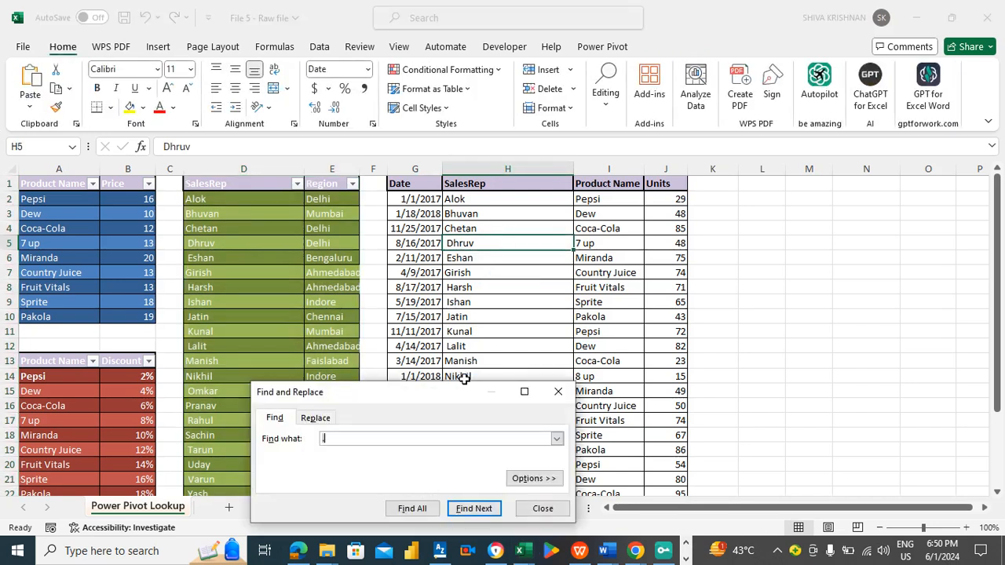
{"action": "left_click", "coordinate": [543, 508]}
{"action": "left_click", "coordinate": [501, 293]}
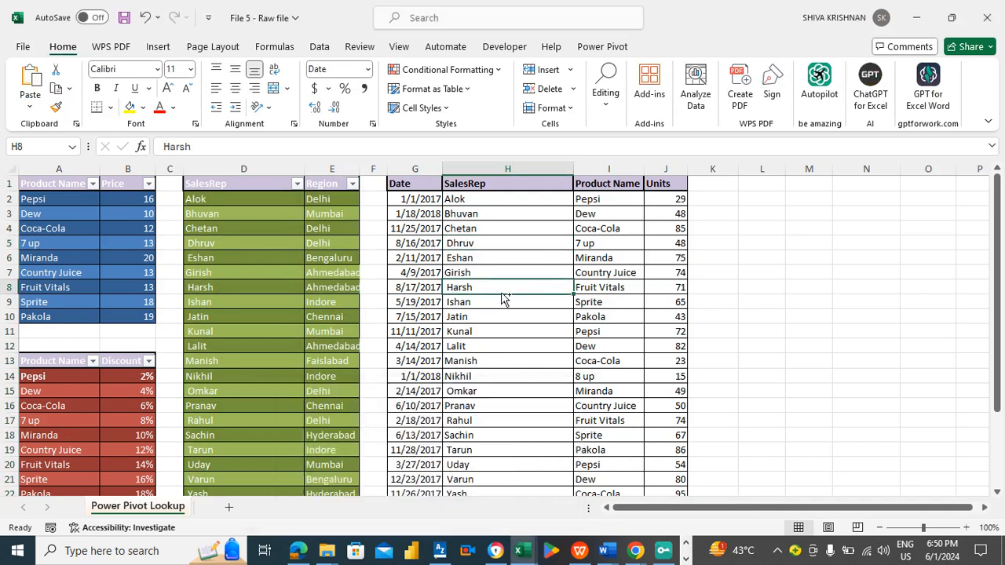
{"action": "key", "text": "ctrl+t"}
{"action": "left_click", "coordinate": [398, 396]}
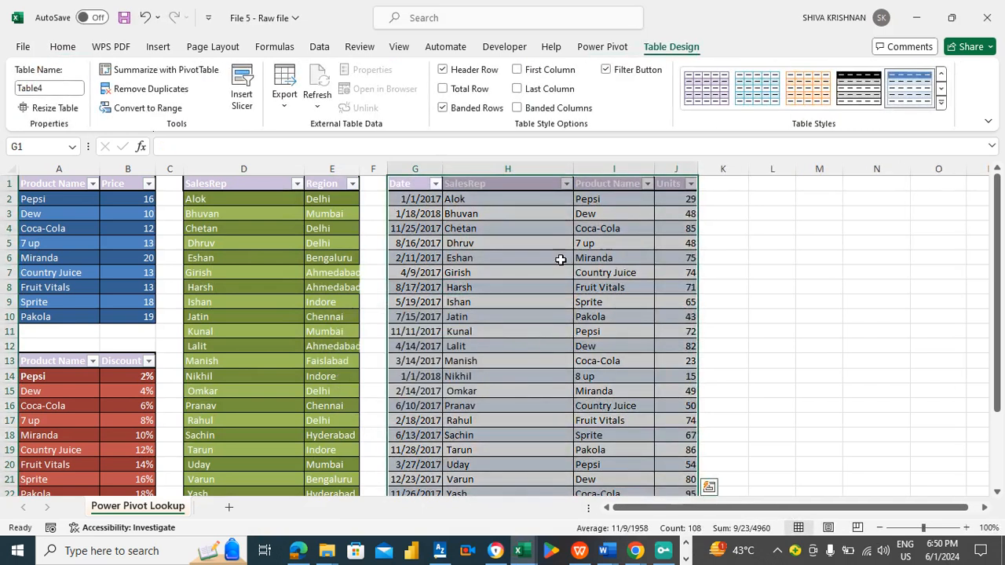
{"action": "left_click", "coordinate": [943, 103]}
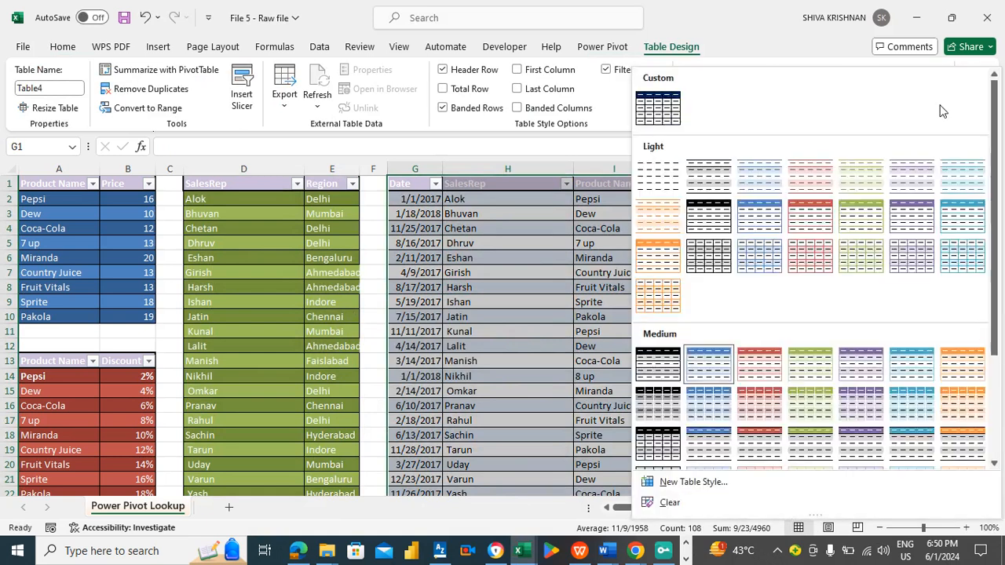
{"action": "scroll", "coordinate": [993, 369], "scroll_direction": "down", "scroll_amount": 3}
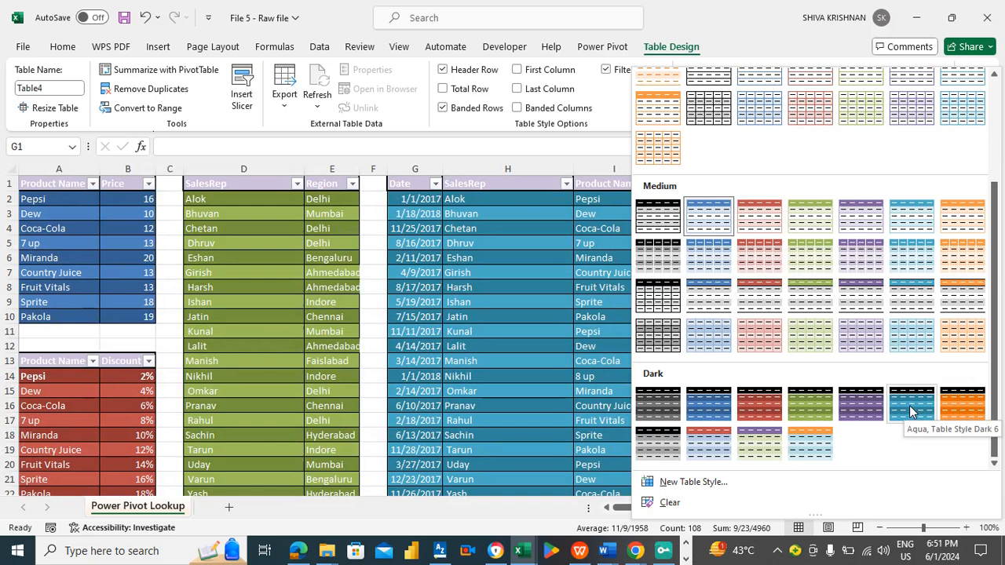
{"action": "left_click", "coordinate": [876, 406]}
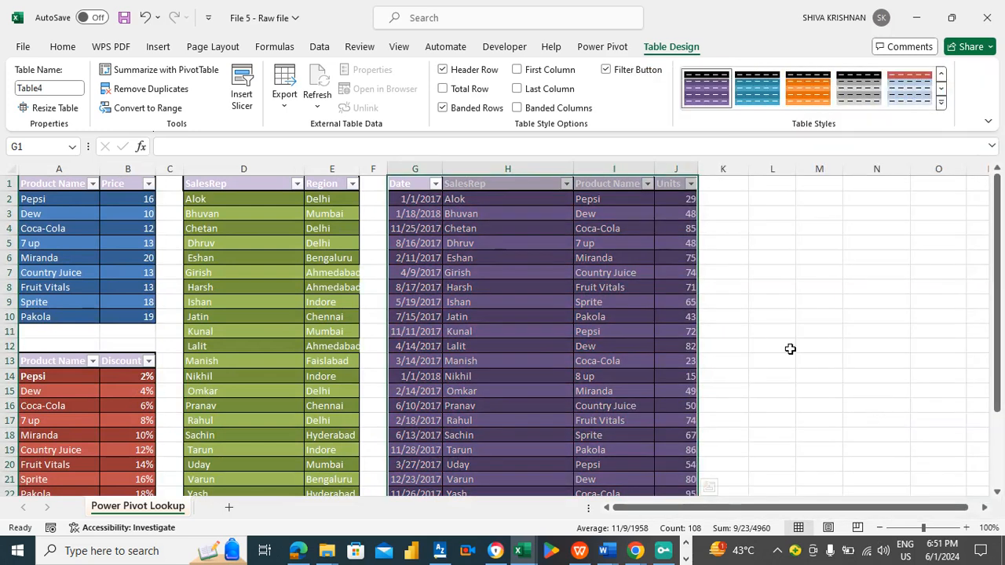
- Rename the sales data table MasterData
{"action": "left_click", "coordinate": [59, 87]}
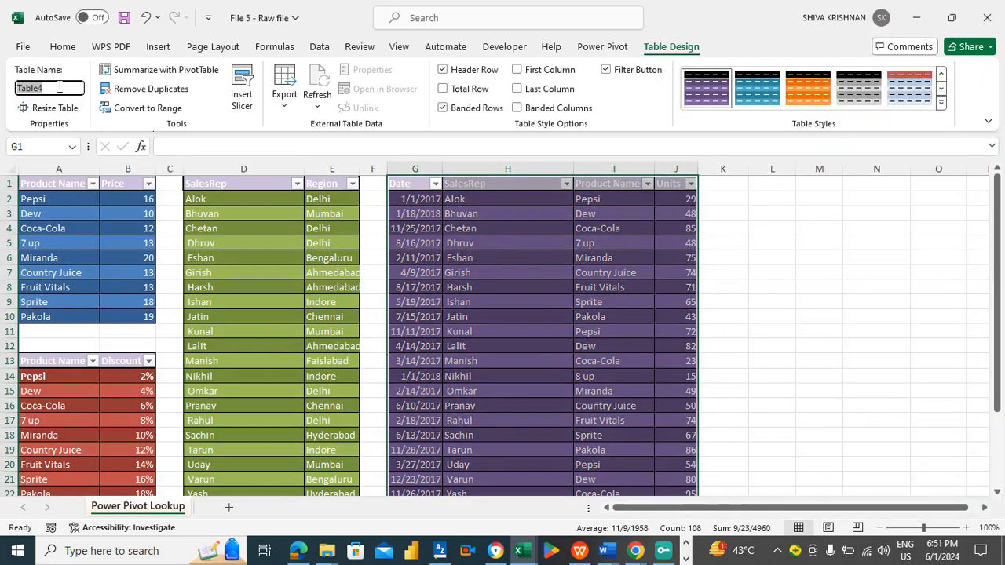
{"action": "type", "text": "MasterData"}
{"action": "left_click", "coordinate": [492, 228]}
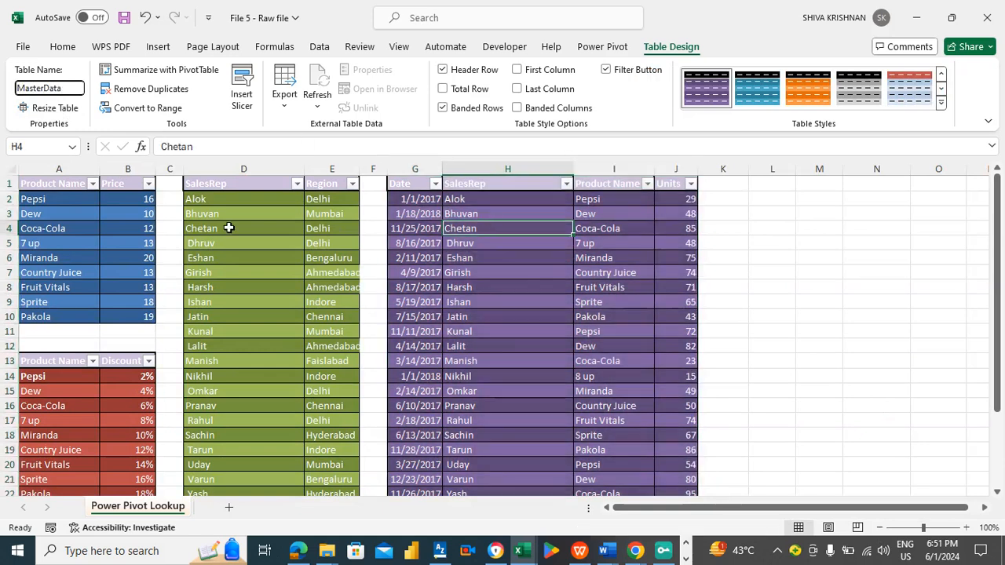
- Add the price table to the Power Pivot data model
{"action": "left_click", "coordinate": [113, 205]}
{"action": "left_click", "coordinate": [71, 212]}
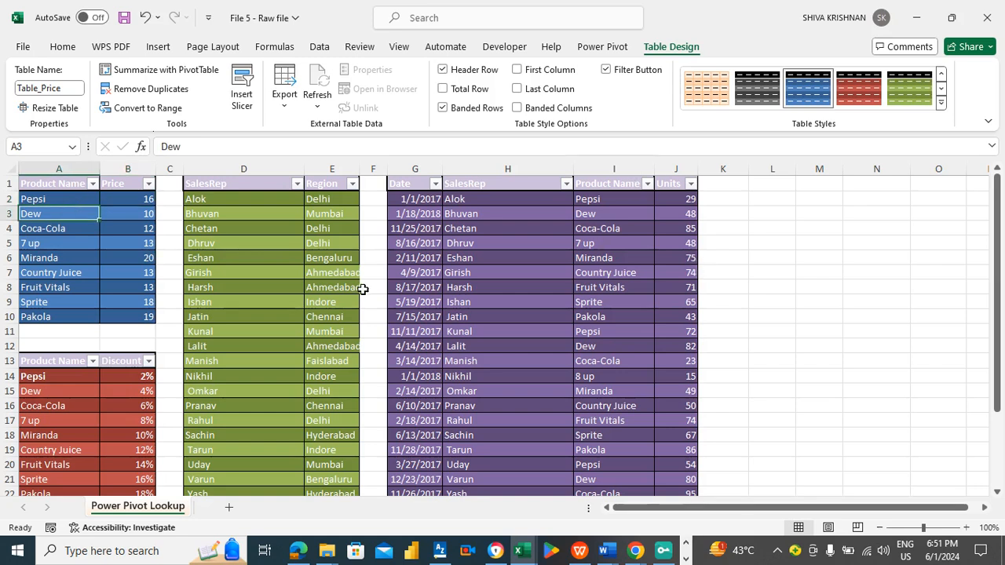
{"action": "left_click", "coordinate": [602, 47]}
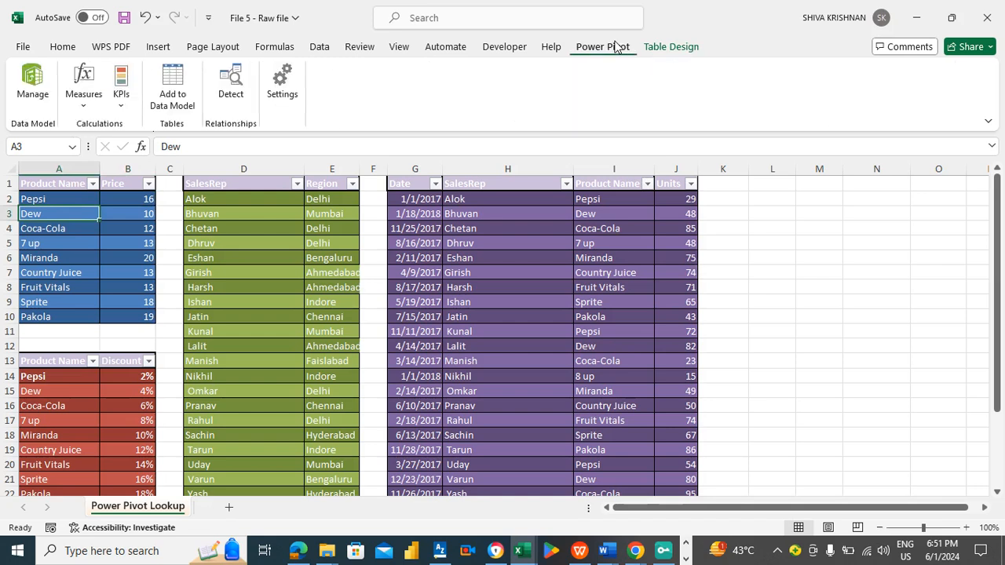
{"action": "left_click", "coordinate": [173, 83]}
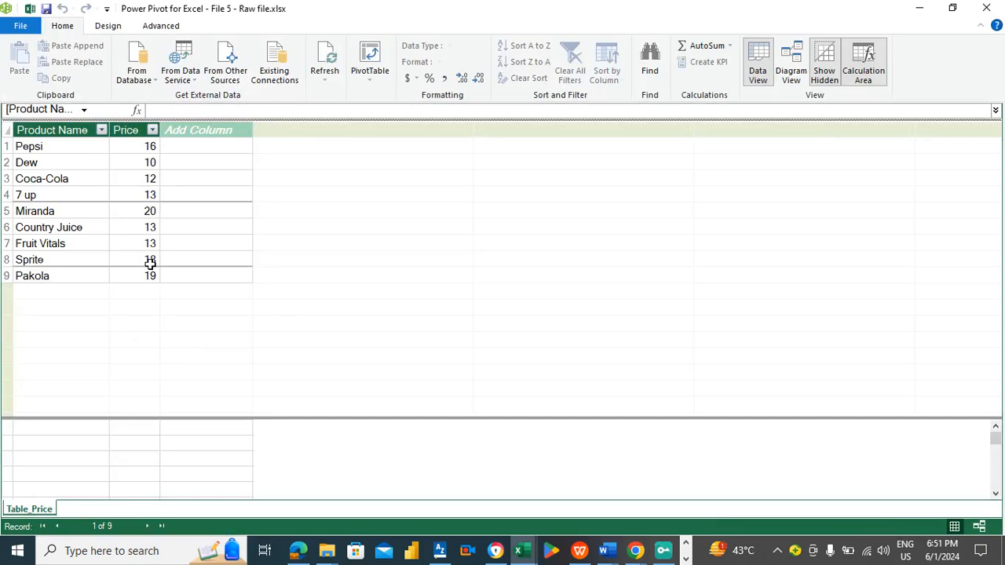
- Add the discount table to the Power Pivot data model
{"action": "left_click", "coordinate": [917, 11]}
{"action": "left_click", "coordinate": [111, 388]}
{"action": "left_click", "coordinate": [175, 96]}
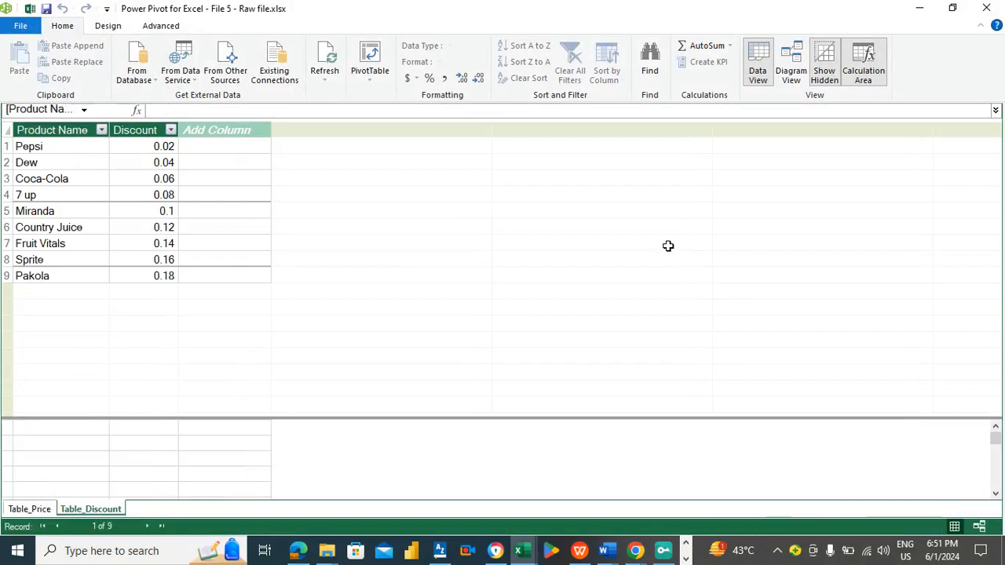
{"action": "left_click", "coordinate": [916, 9]}
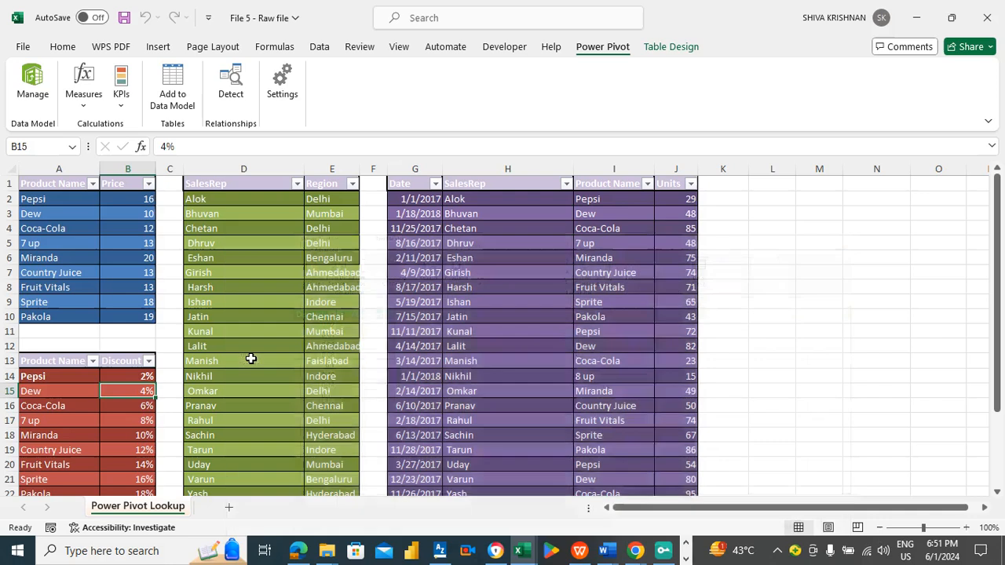
- Add the sales rep table to the Power Pivot data model
{"action": "left_click", "coordinate": [274, 287]}
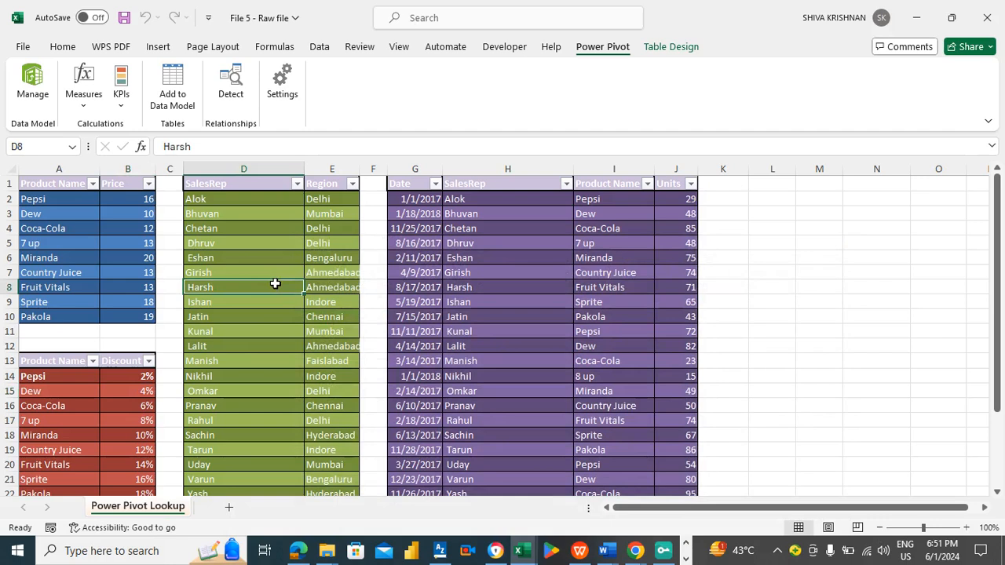
{"action": "left_click", "coordinate": [33, 83]}
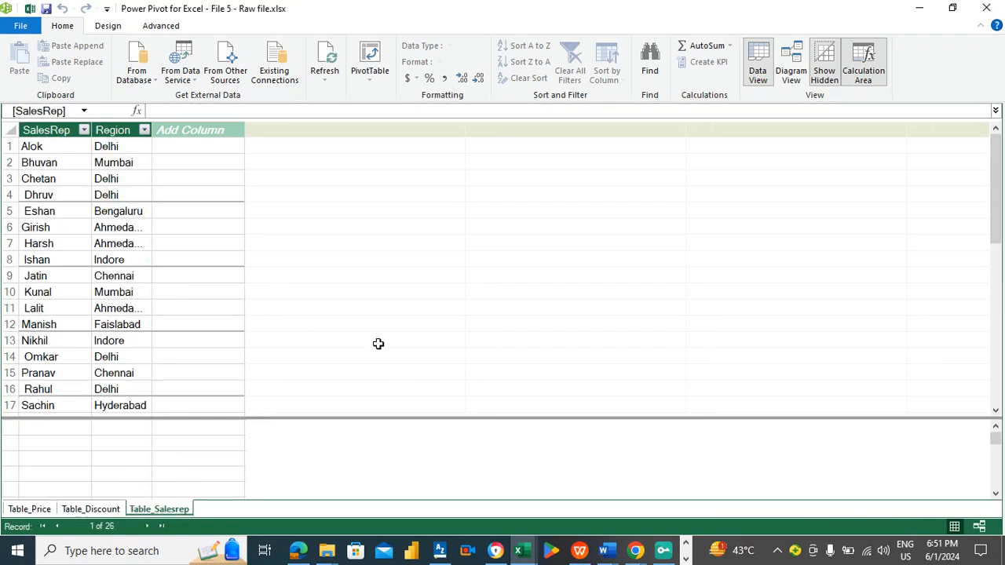
{"action": "left_click", "coordinate": [919, 8]}
- Add the MasterData table to the Power Pivot data model
{"action": "left_click", "coordinate": [516, 256]}
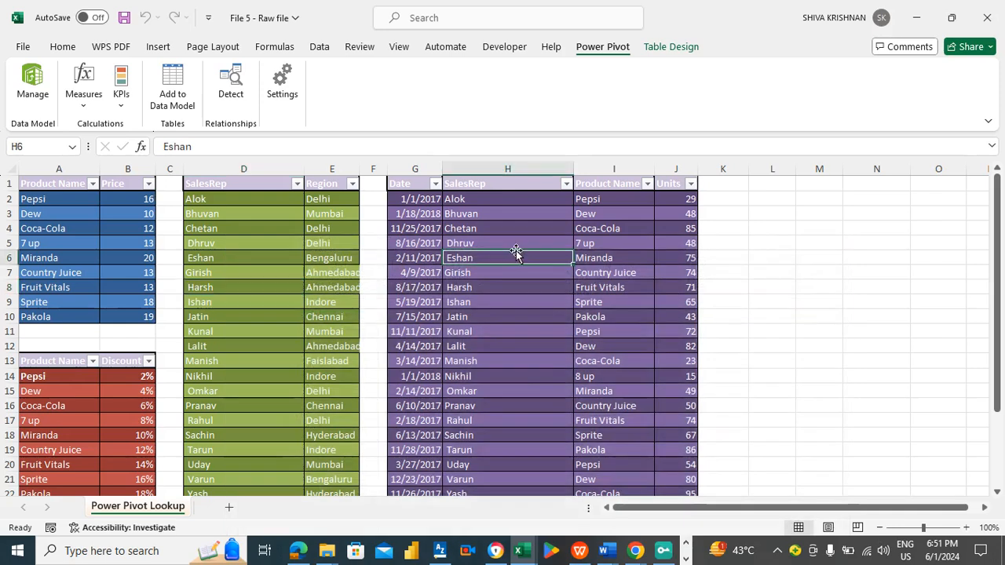
{"action": "left_click", "coordinate": [167, 94]}
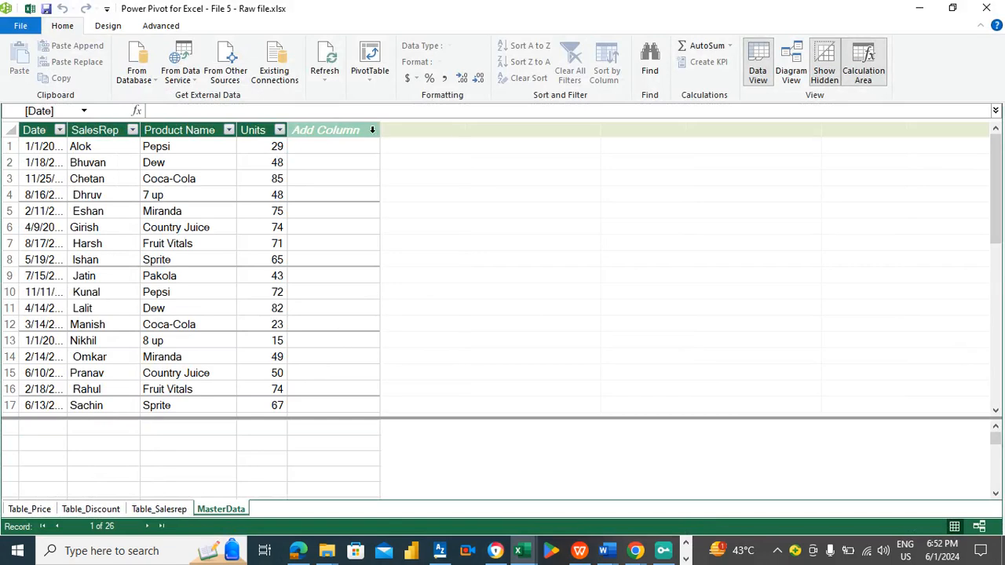
{"action": "left_click", "coordinate": [357, 140]}
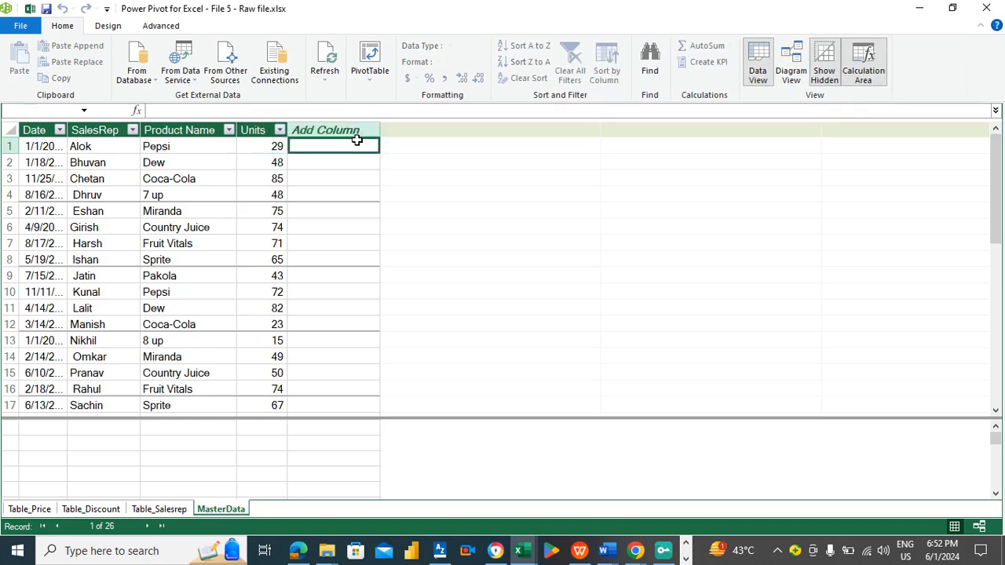
{"action": "left_click", "coordinate": [346, 129]}
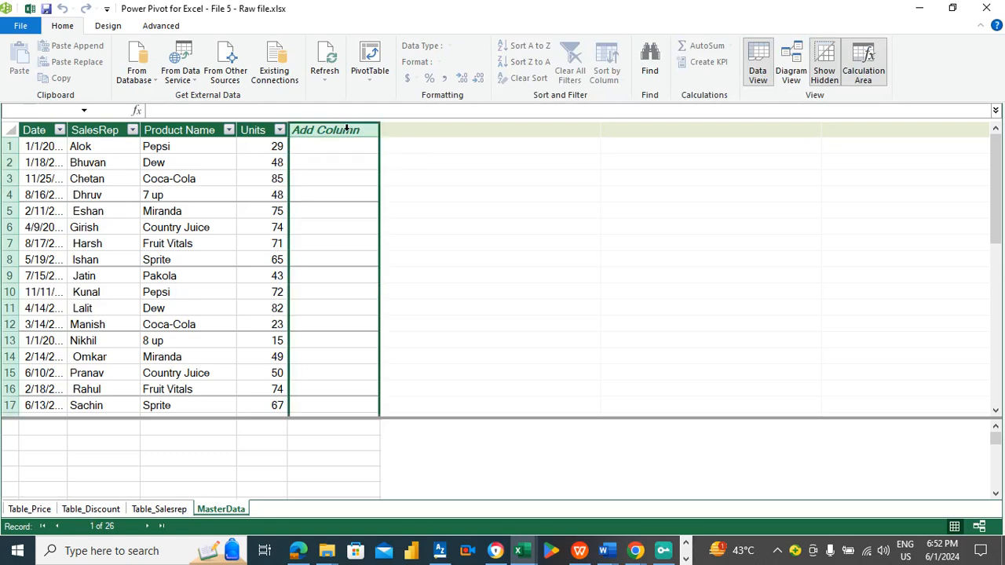
{"action": "double_click", "coordinate": [345, 129]}
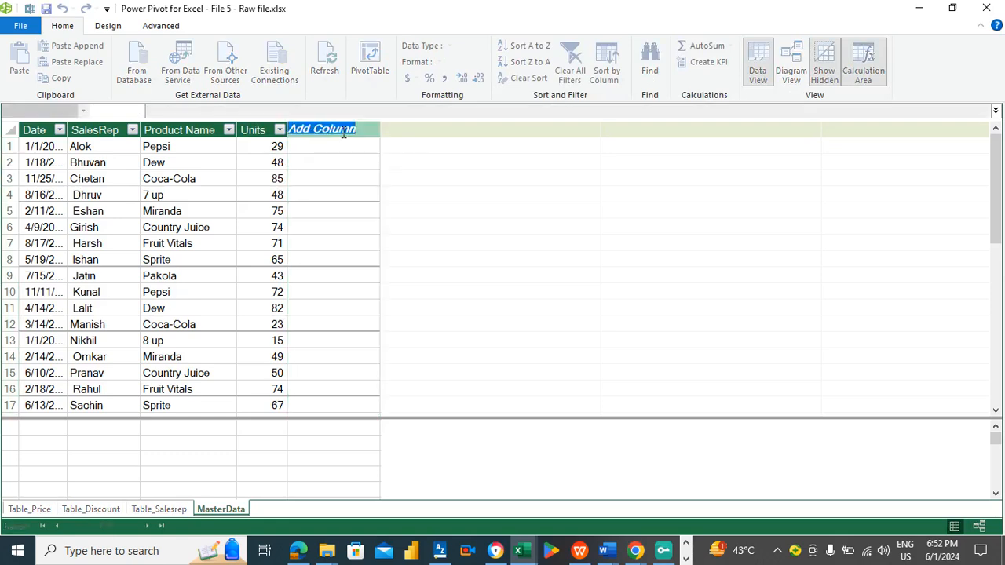
{"action": "key", "text": "Escape"}
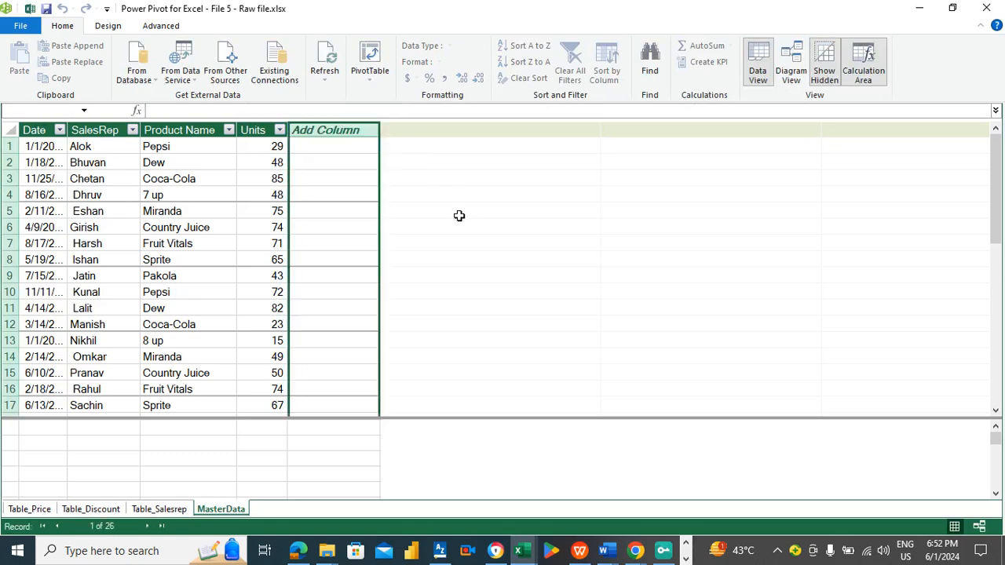
{"action": "left_click", "coordinate": [363, 179]}
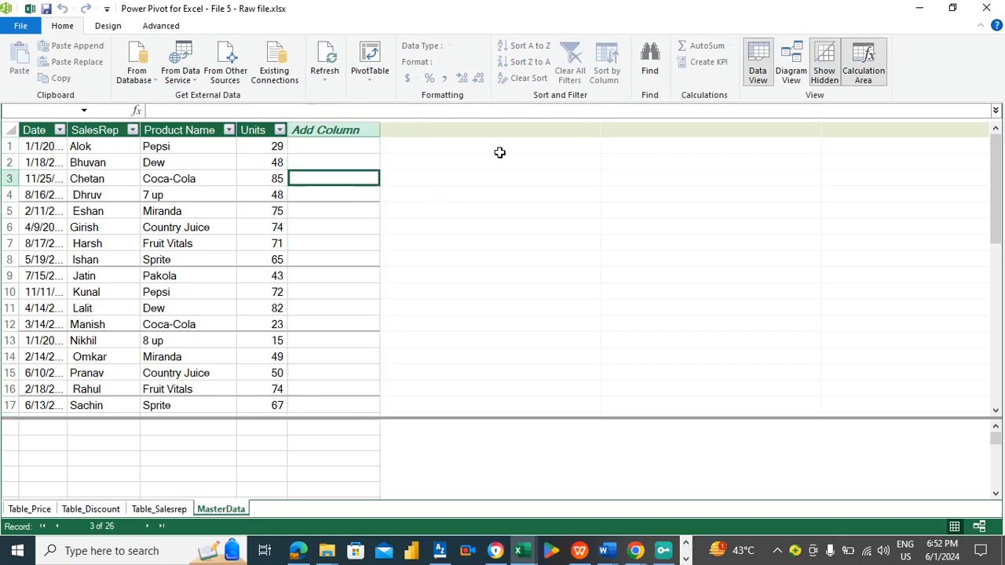
- In diagram view, relate Table_Salesrep's SalesRep column to MasterData's SalesRep column
{"action": "left_click", "coordinate": [791, 63]}
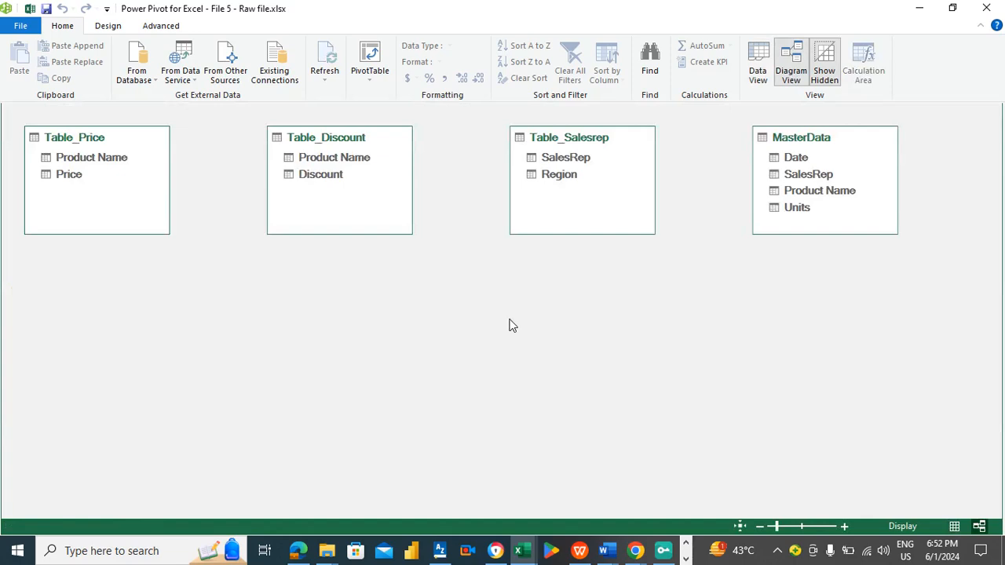
{"action": "left_click_drag", "start_coordinate": [552, 156], "coordinate": [775, 173]}
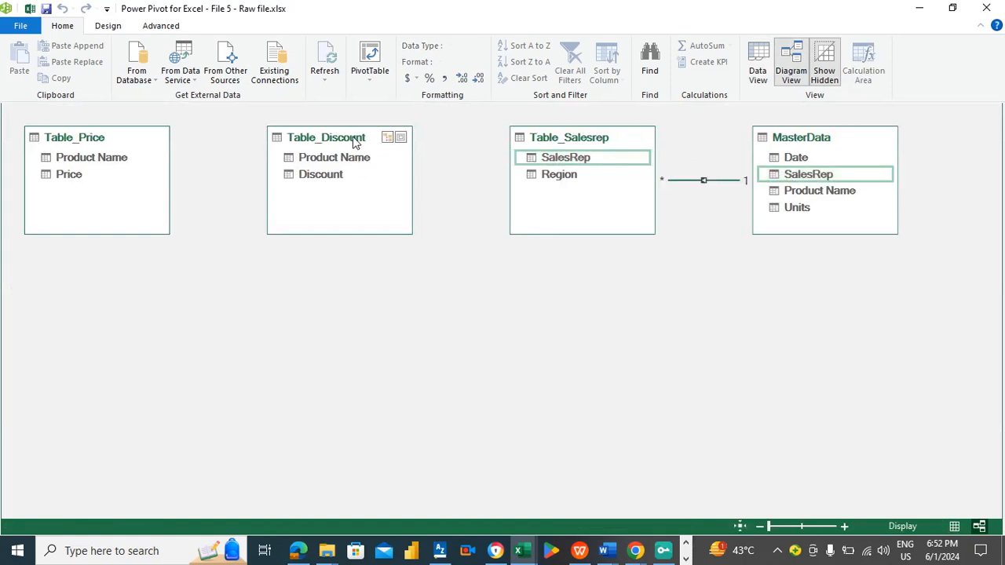
- Relate the Product Name columns of Table_Discount and Table_Price to MasterData's Product Name column
{"action": "left_click_drag", "start_coordinate": [360, 161], "coordinate": [783, 190]}
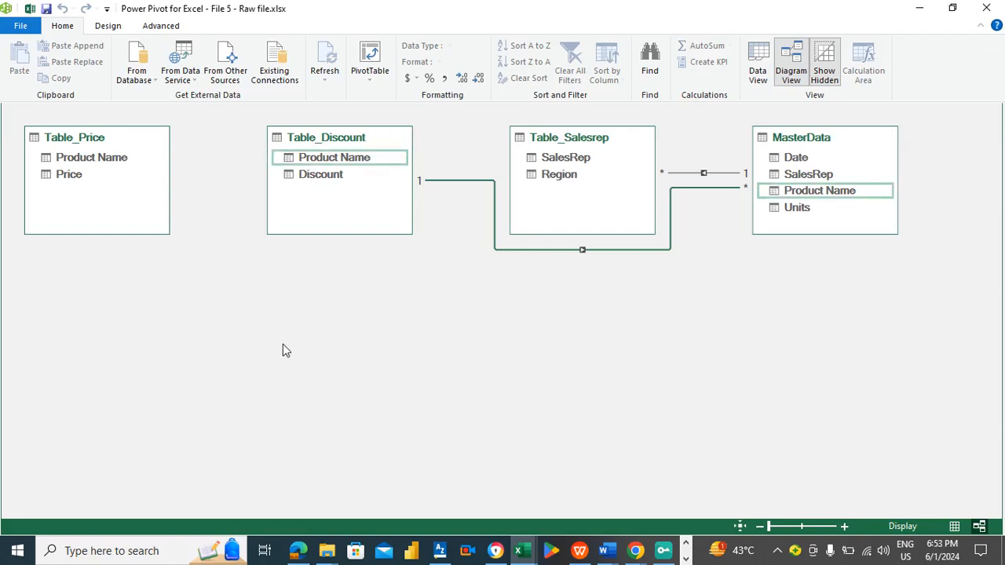
{"action": "left_click_drag", "start_coordinate": [101, 159], "coordinate": [796, 191]}
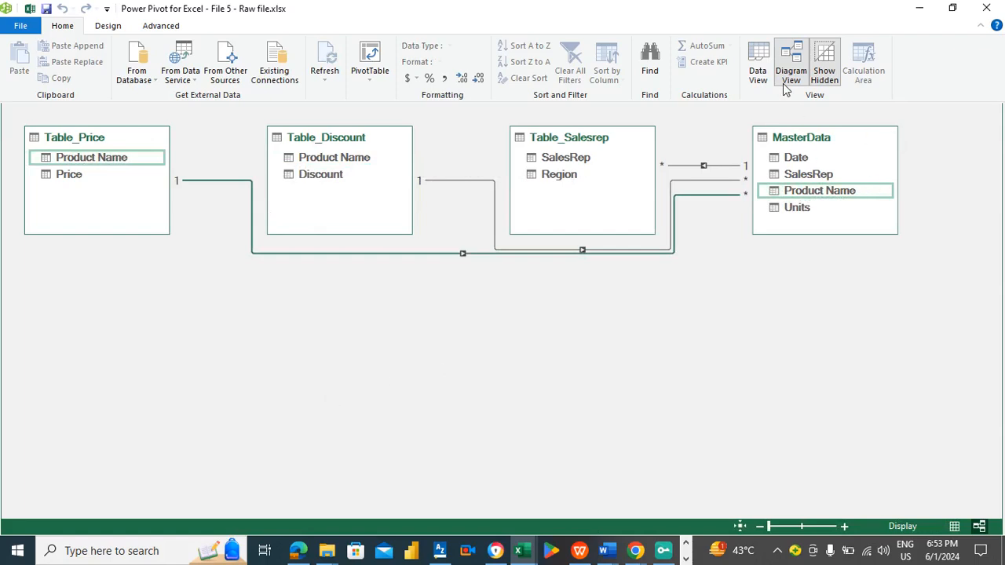
{"action": "left_click", "coordinate": [760, 69]}
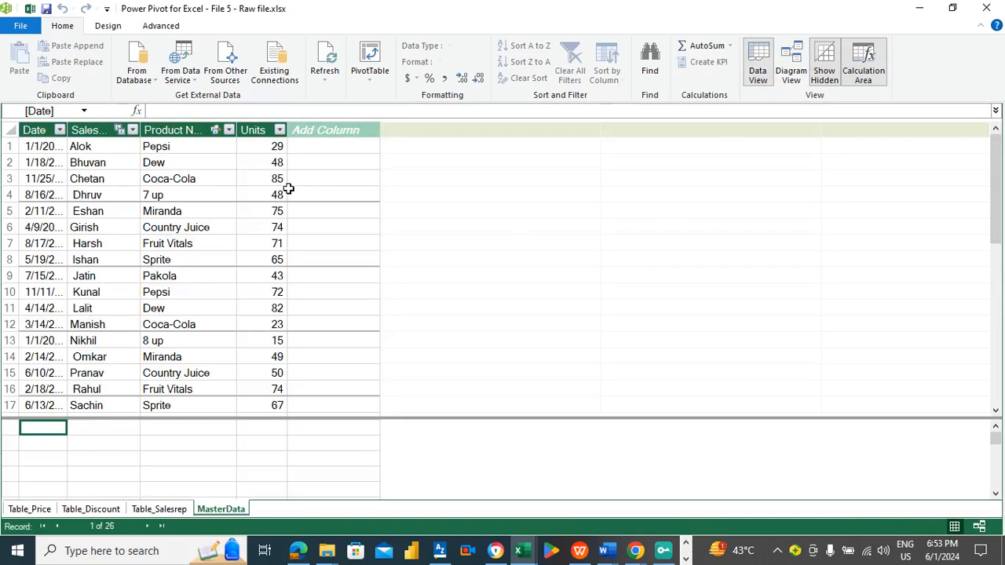
- Add a new calculated column to MasterData and name it Discount
{"action": "left_click", "coordinate": [304, 132]}
{"action": "left_click", "coordinate": [308, 139]}
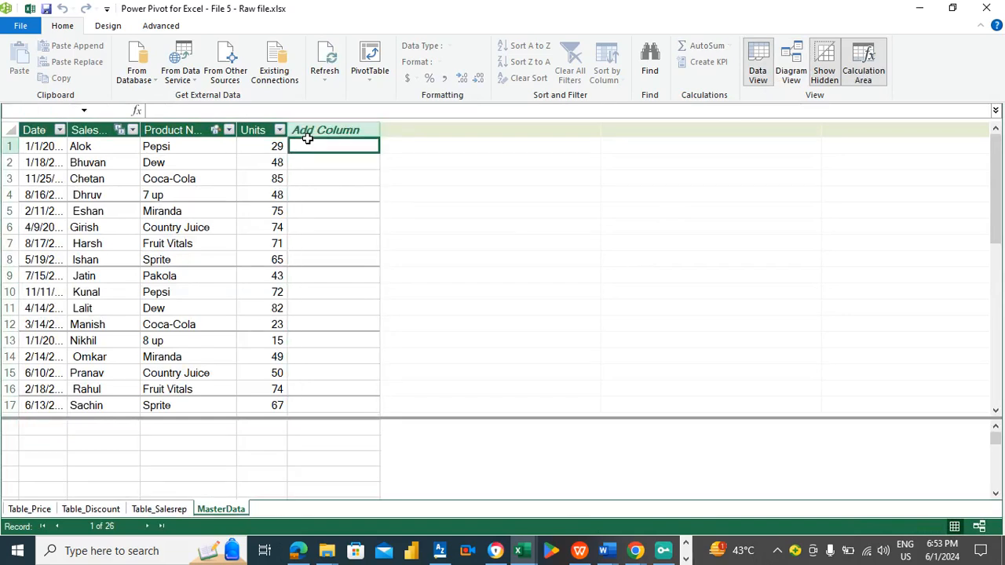
{"action": "double_click", "coordinate": [314, 128]}
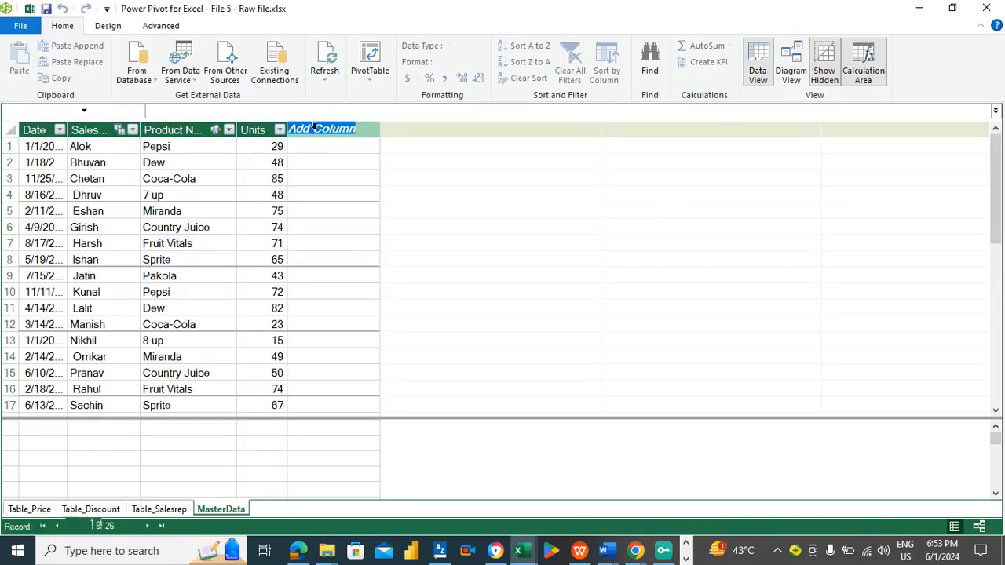
{"action": "type", "text": "Disco"}
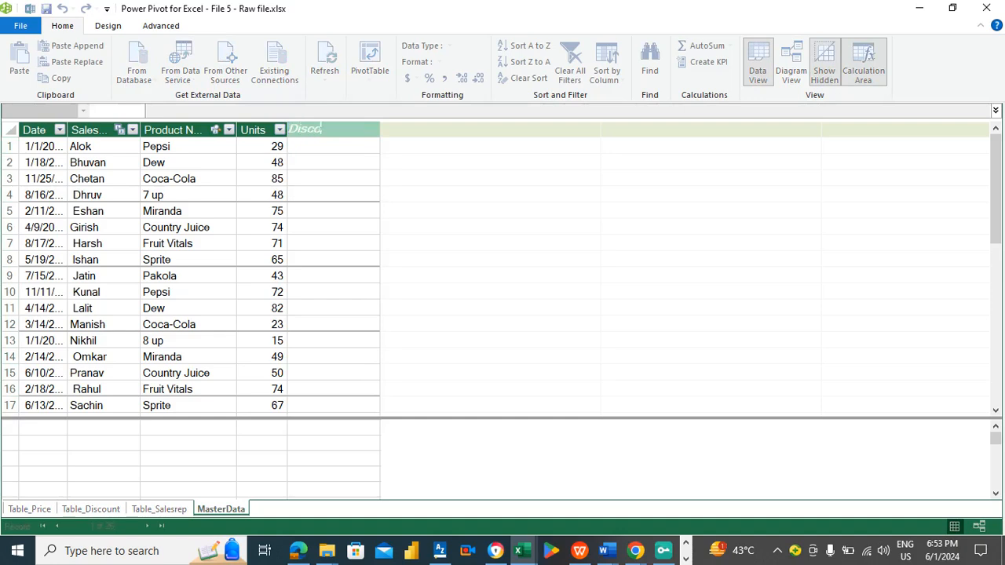
{"action": "type", "text": "unt"}
{"action": "key", "text": "Return"}
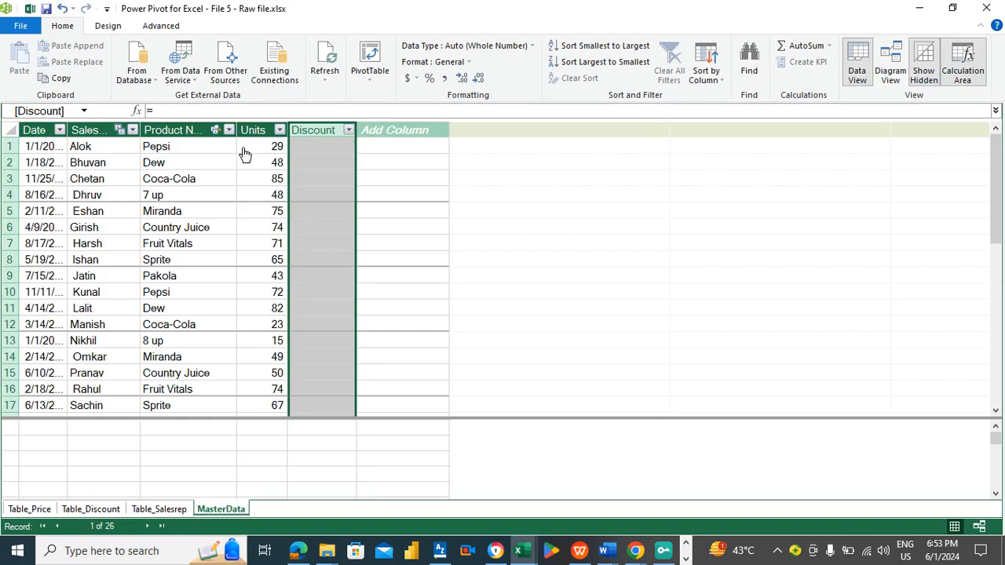
- Fill the Discount column with the formula =related(Table_Discount[Discount]) pulling each product's discount
{"action": "left_click", "coordinate": [408, 147]}
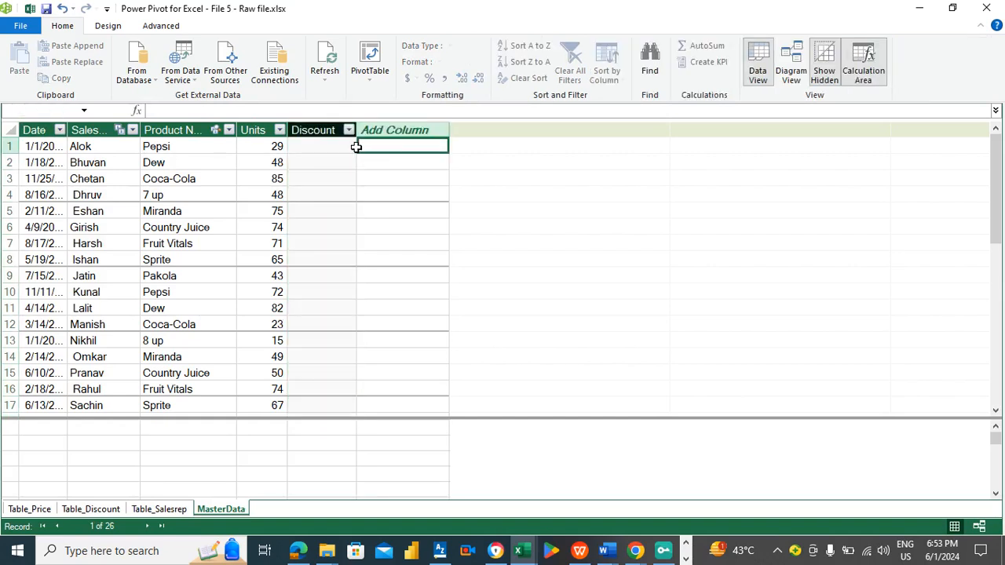
{"action": "left_click", "coordinate": [88, 509]}
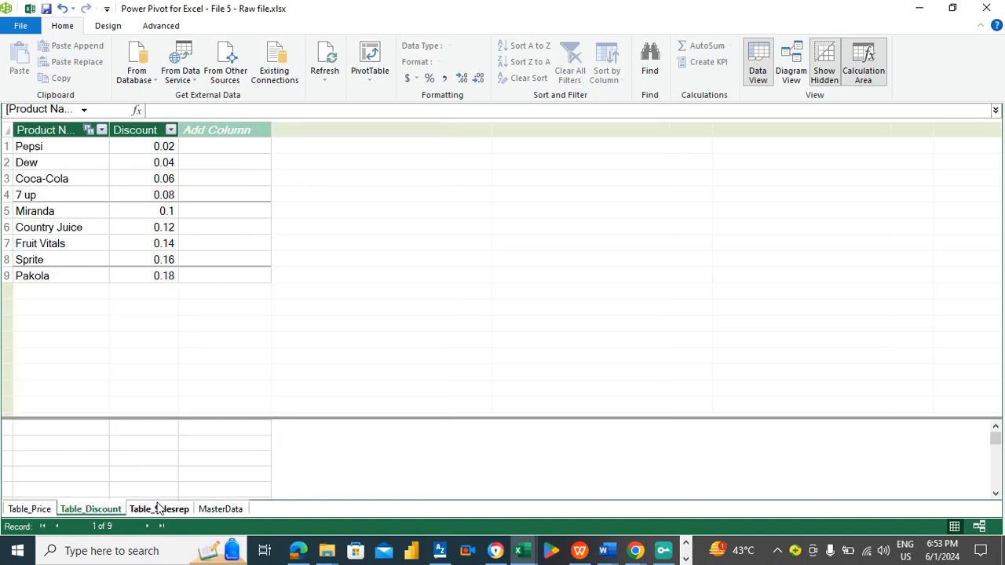
{"action": "left_click", "coordinate": [221, 509]}
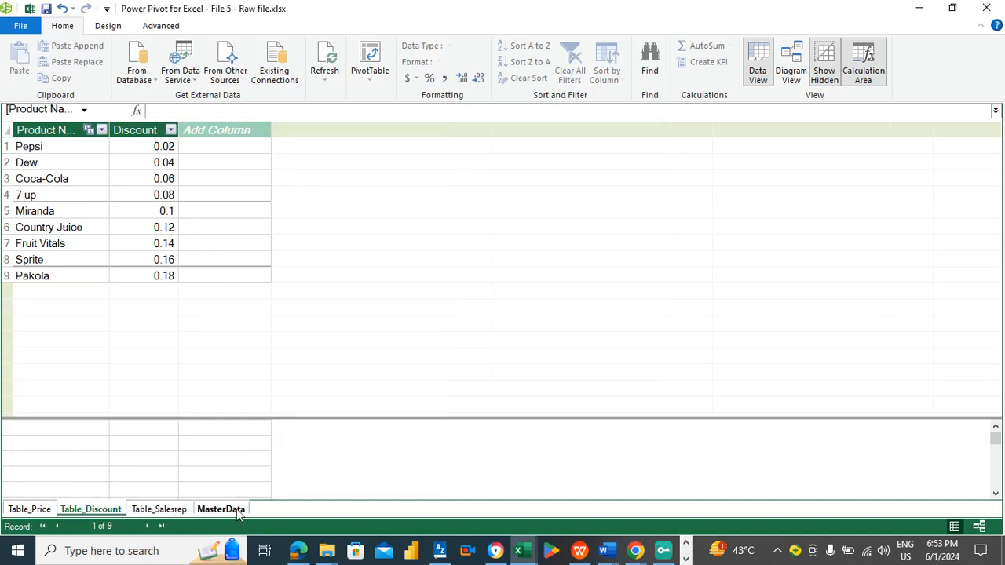
{"action": "left_click", "coordinate": [318, 147]}
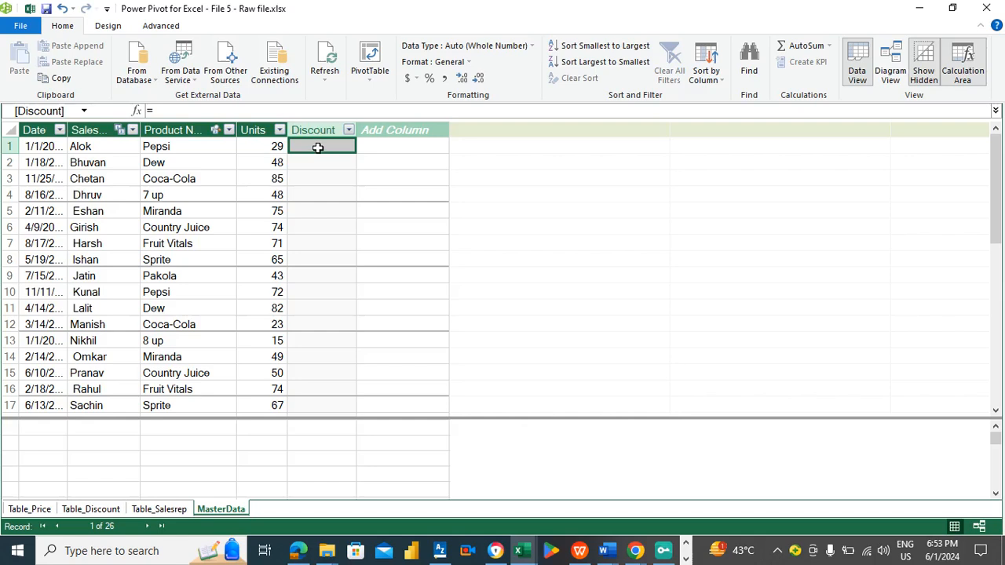
{"action": "type", "text": "=related"}
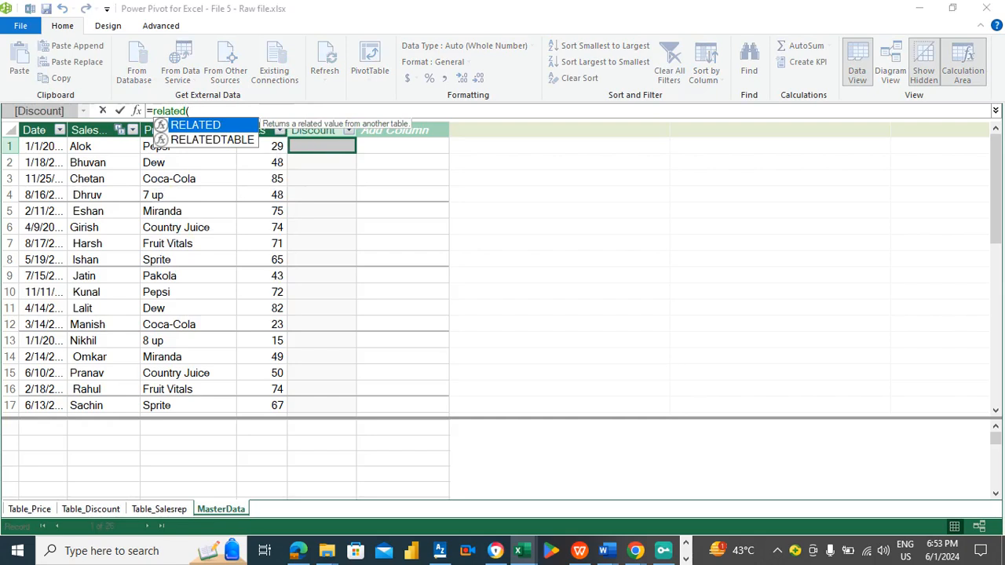
{"action": "type", "text": "("}
{"action": "double_click", "coordinate": [306, 139]}
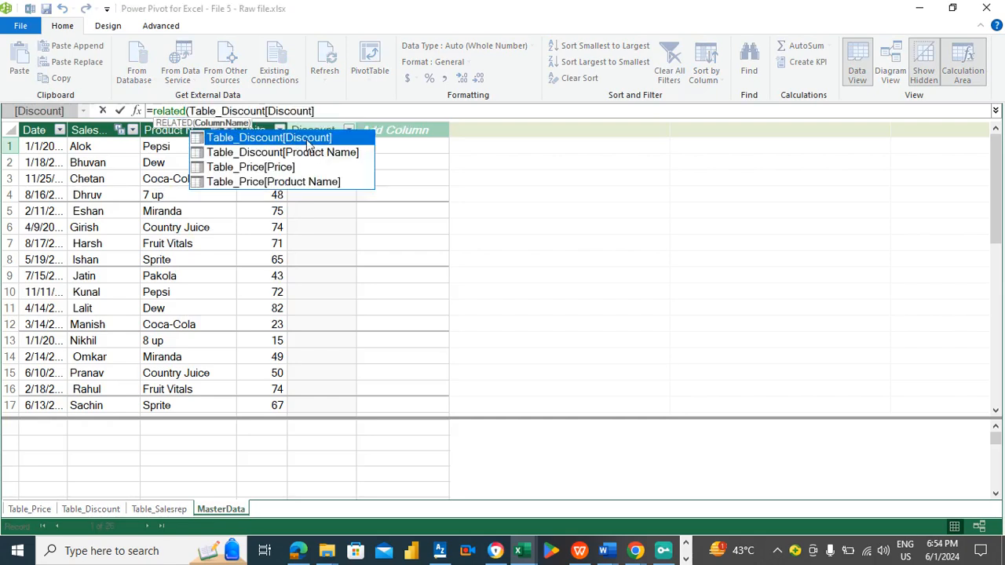
{"action": "type", "text": ")"}
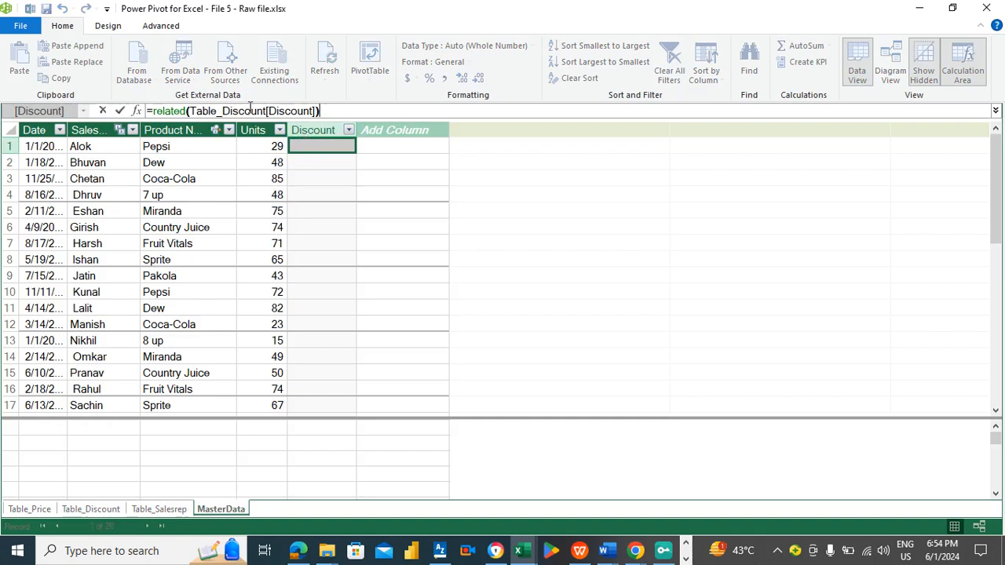
{"action": "key", "text": "Return"}
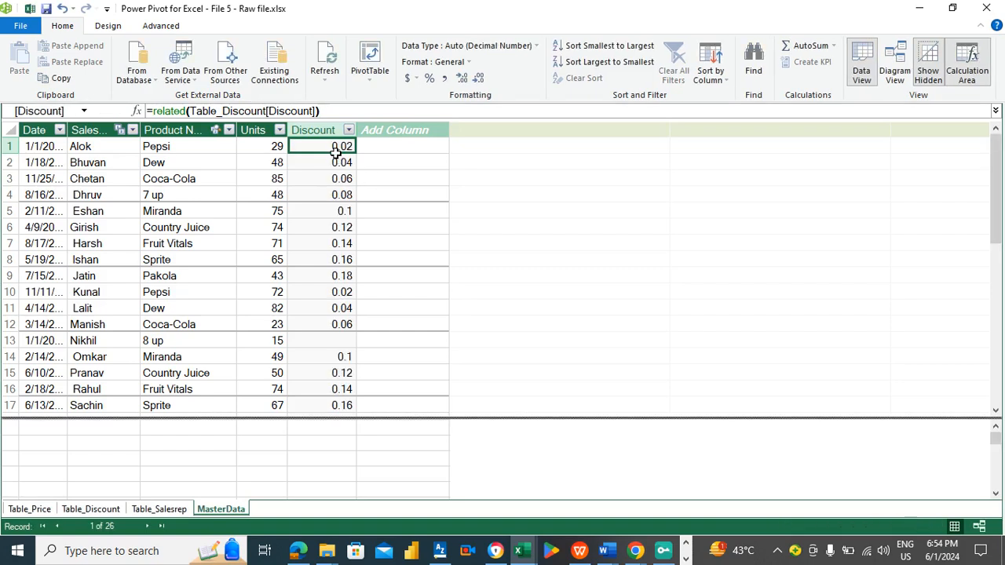
- Select the whole Discount column and format it as a percentage
{"action": "left_click", "coordinate": [375, 147]}
{"action": "key", "text": "Left"}
{"action": "key", "text": "ctrl+shift+Down"}
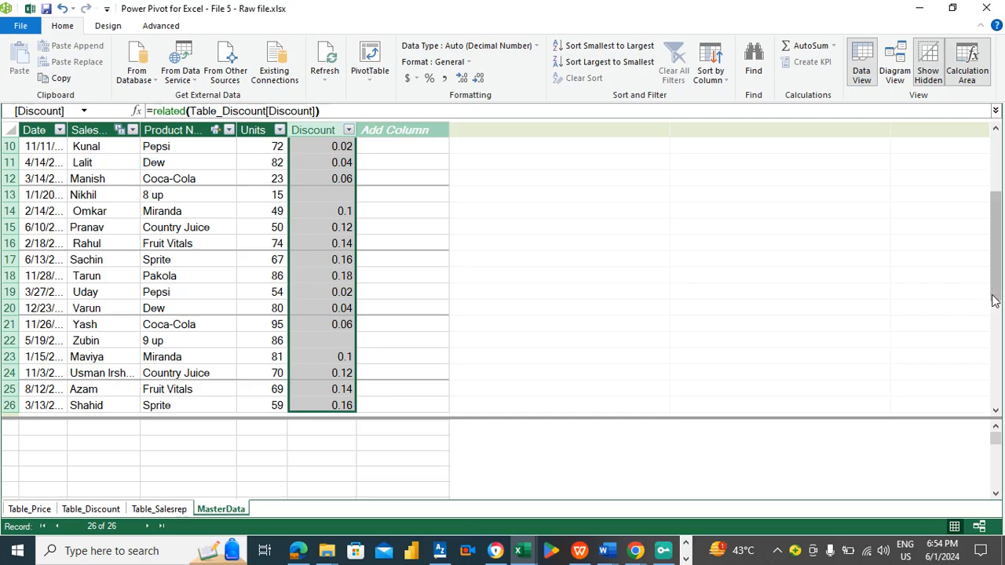
{"action": "left_click_drag", "start_coordinate": [995, 295], "coordinate": [995, 235]}
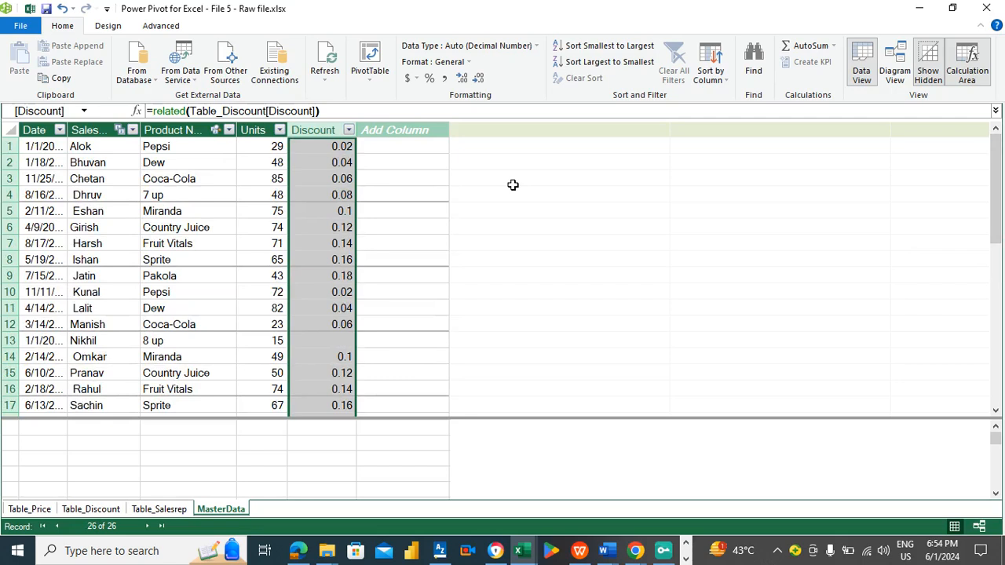
{"action": "left_click", "coordinate": [430, 79]}
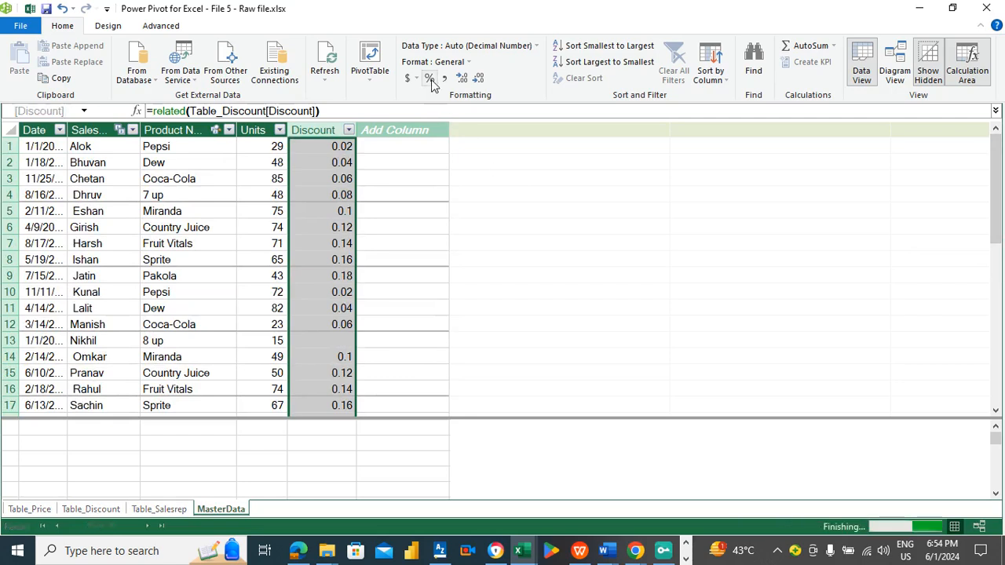
{"action": "left_click", "coordinate": [382, 146]}
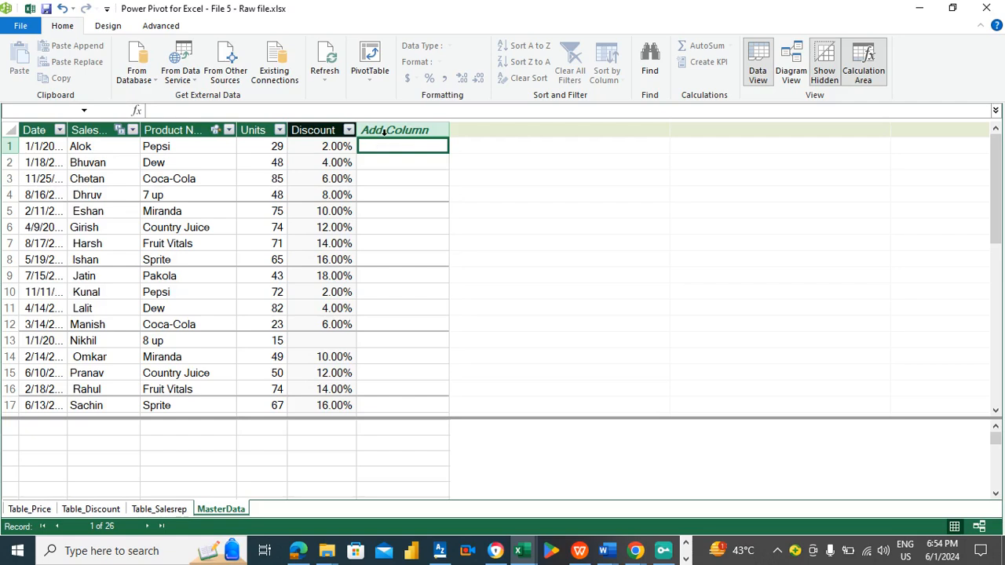
- Add another new column to MasterData and name it Total Sale Value
{"action": "left_click", "coordinate": [391, 130]}
{"action": "double_click", "coordinate": [392, 130]}
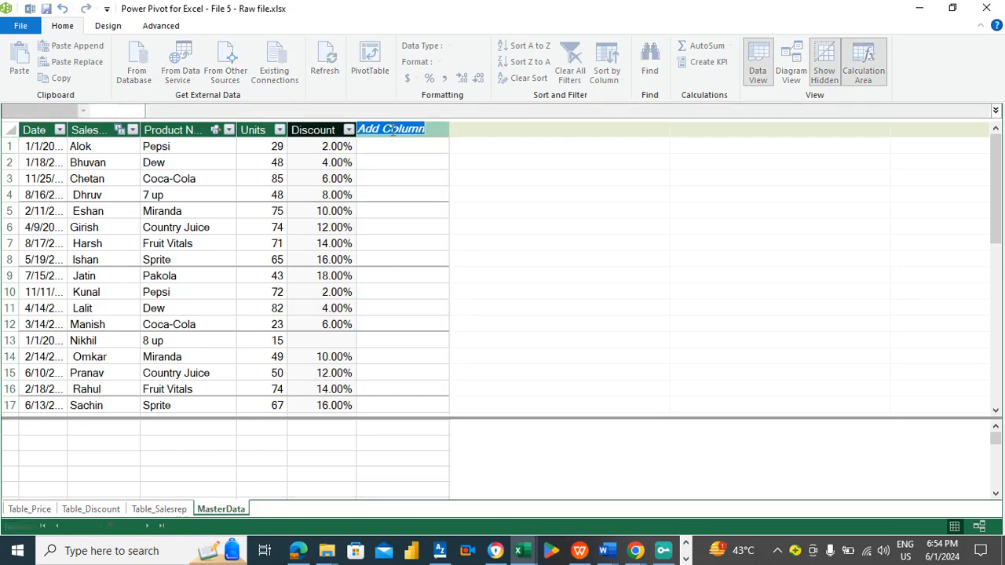
{"action": "type", "text": "Total"}
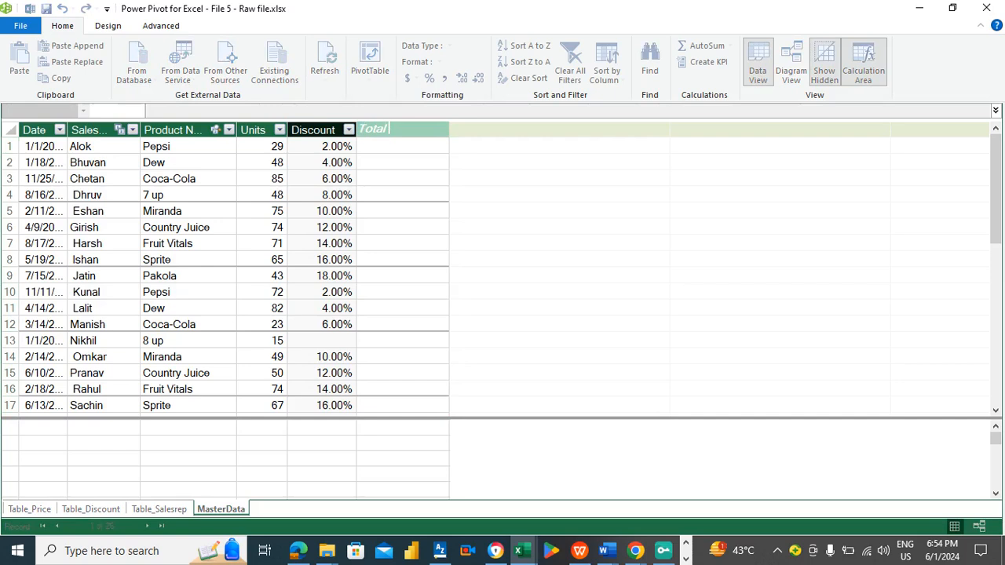
{"action": "type", "text": " Sale Value"}
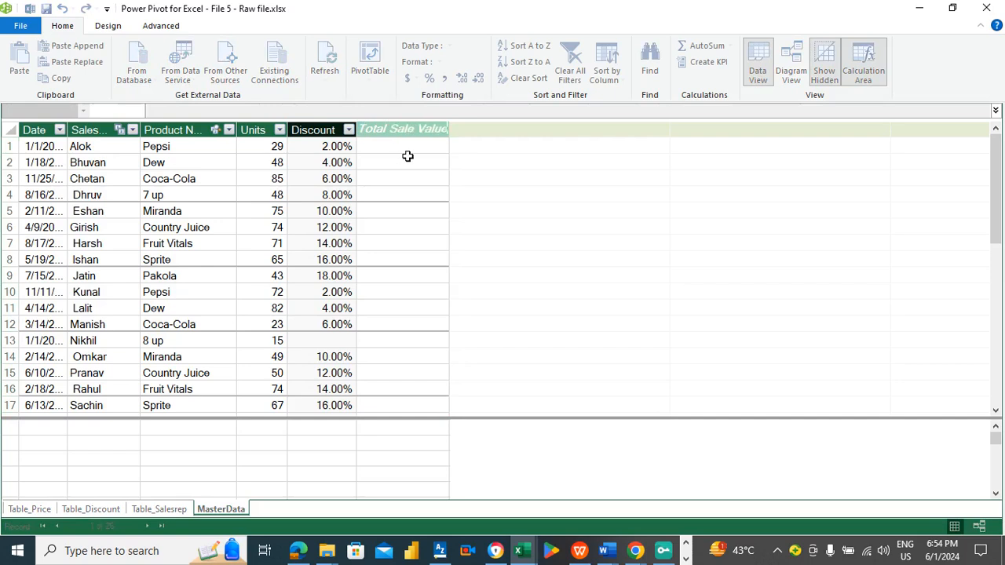
{"action": "key", "text": "Return"}
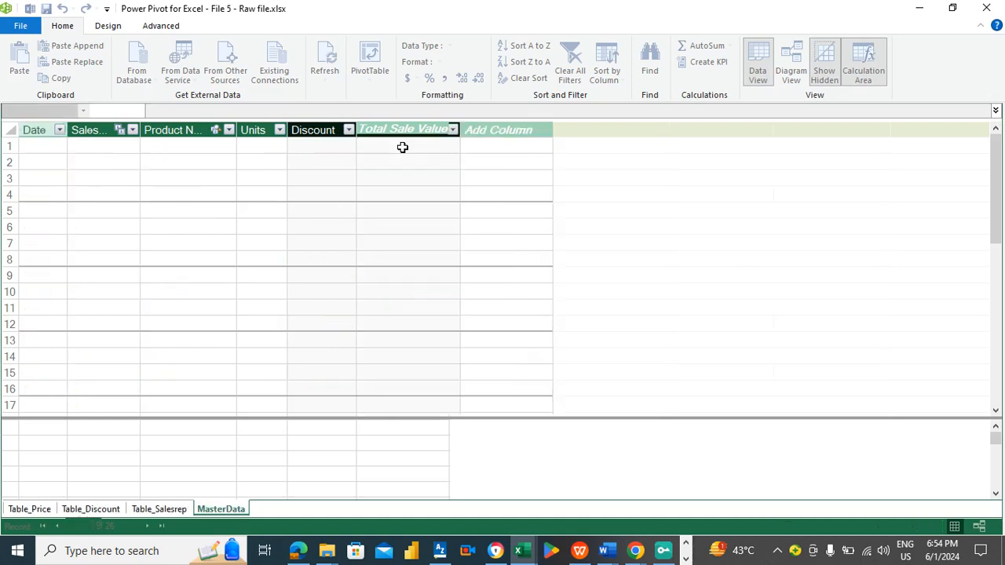
{"action": "key", "text": "Left"}
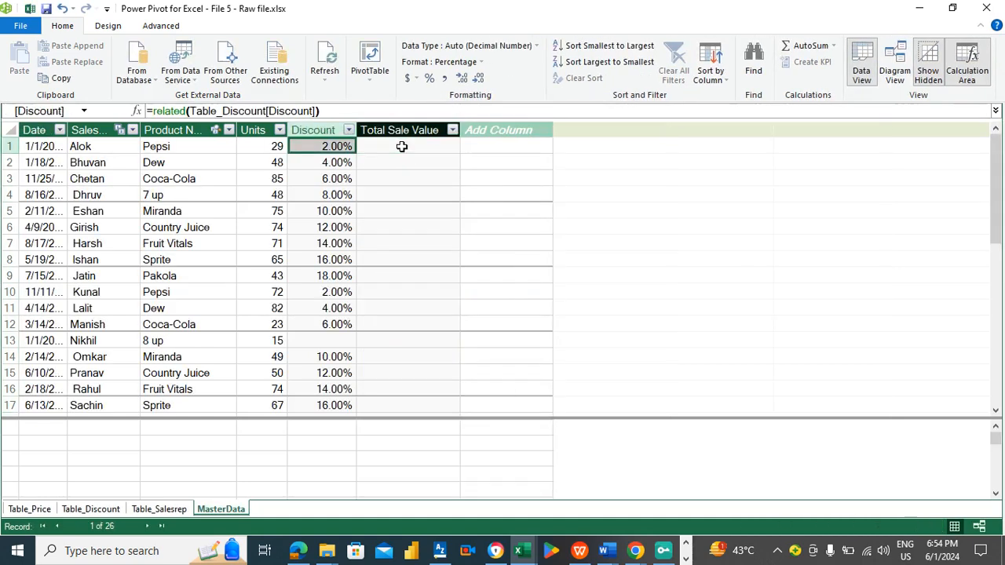
{"action": "left_click", "coordinate": [401, 146]}
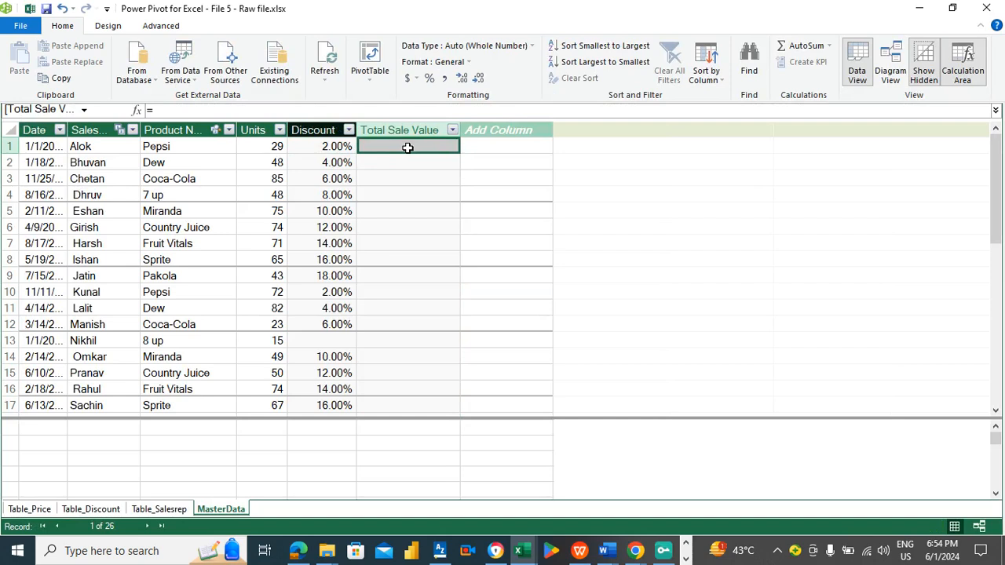
{"action": "type", "text": "="}
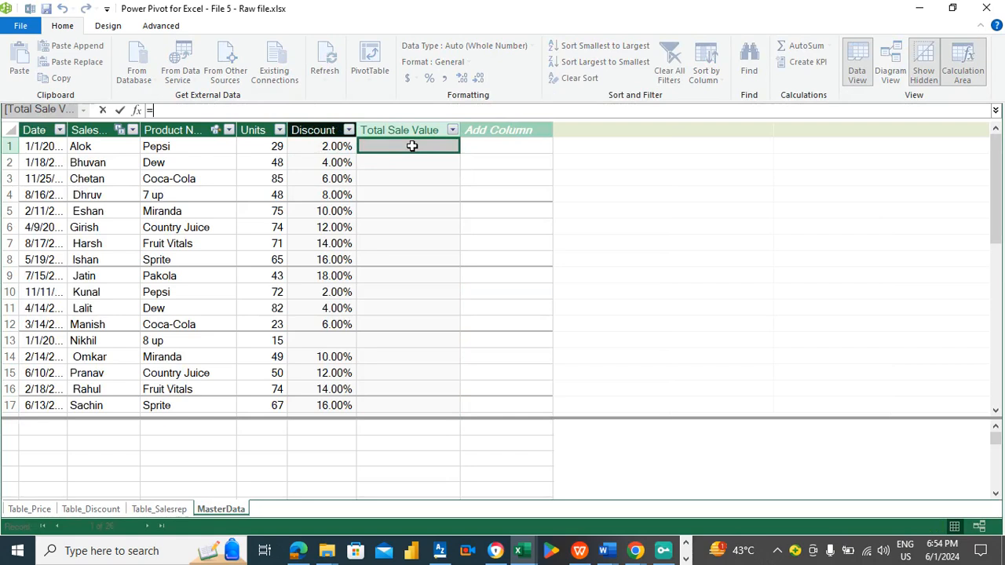
{"action": "key", "text": "Escape"}
{"action": "type", "text": "units"}
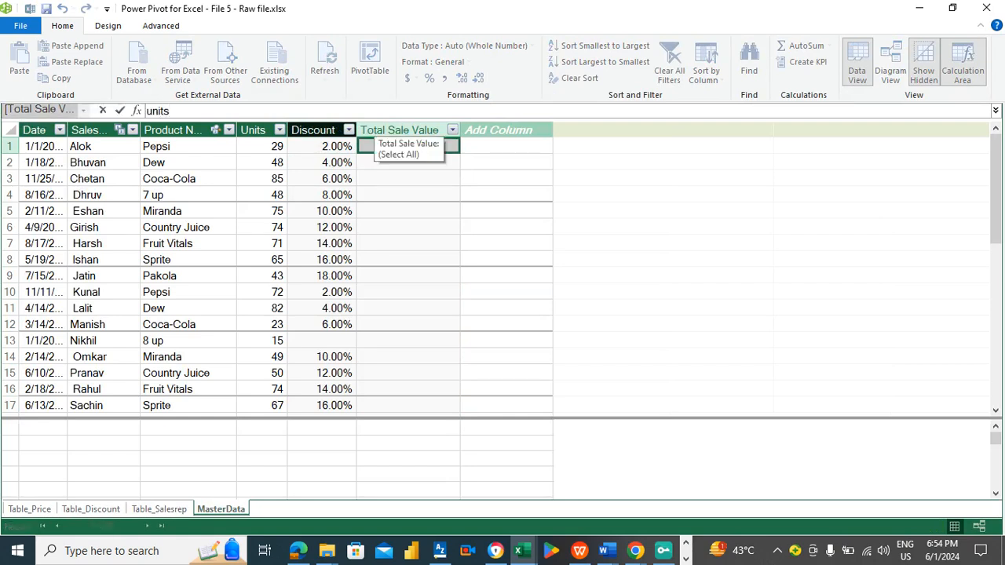
{"action": "key", "text": "Escape"}
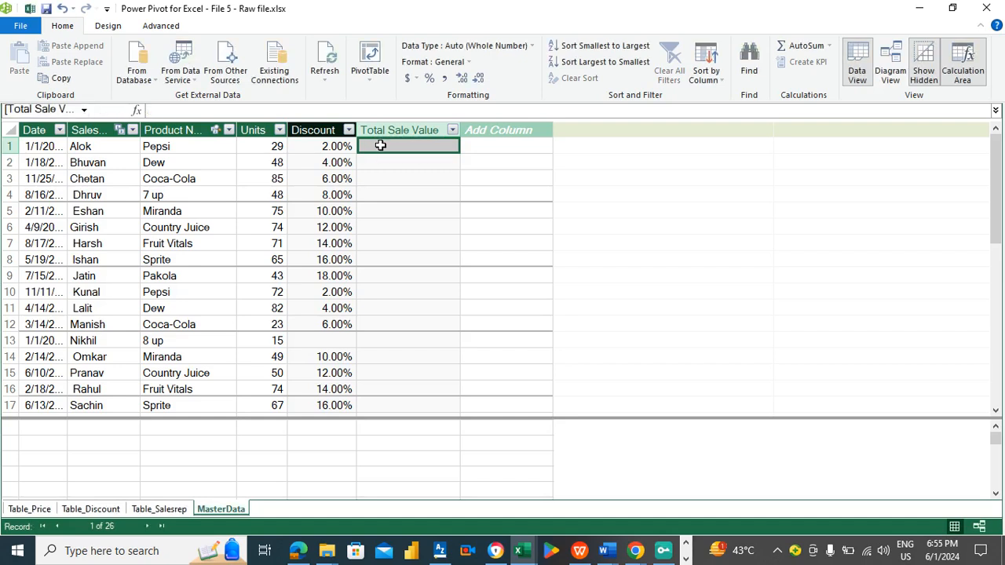
{"action": "left_click", "coordinate": [478, 149]}
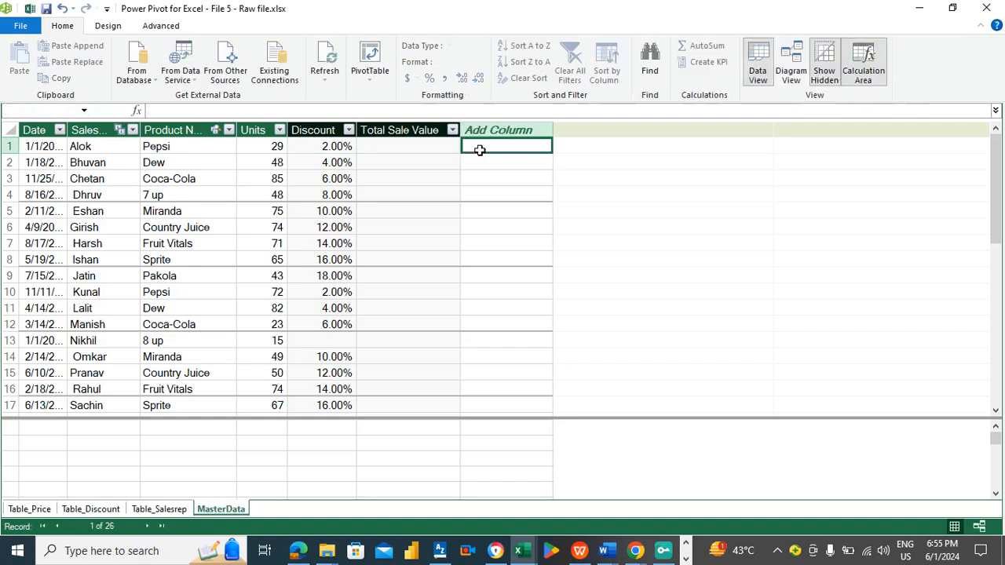
- Enter the formula =MasterData[Units]*Table_Price[Price] in the Total Sale Value column
{"action": "left_click", "coordinate": [417, 147]}
{"action": "type", "text": "=un"}
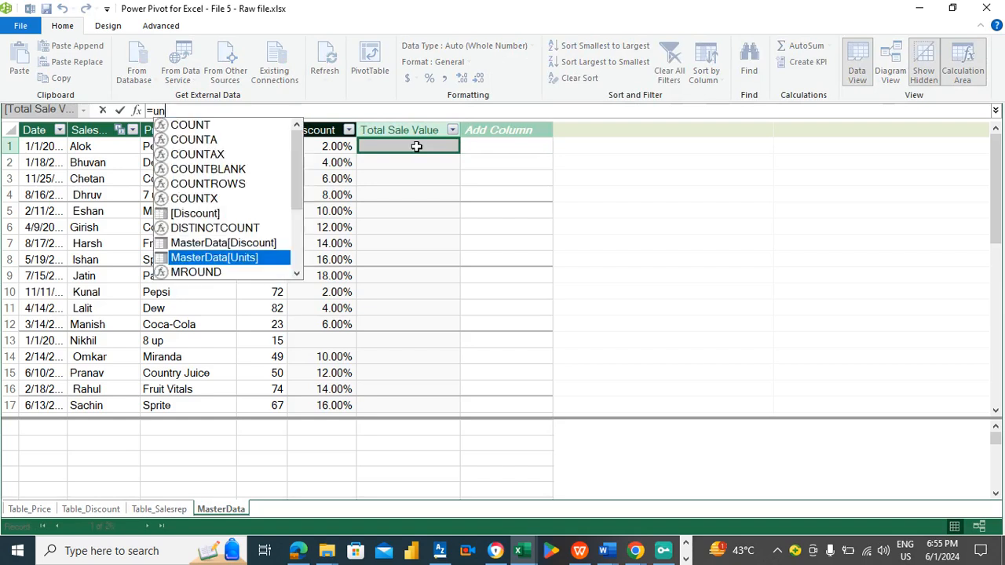
{"action": "double_click", "coordinate": [234, 257]}
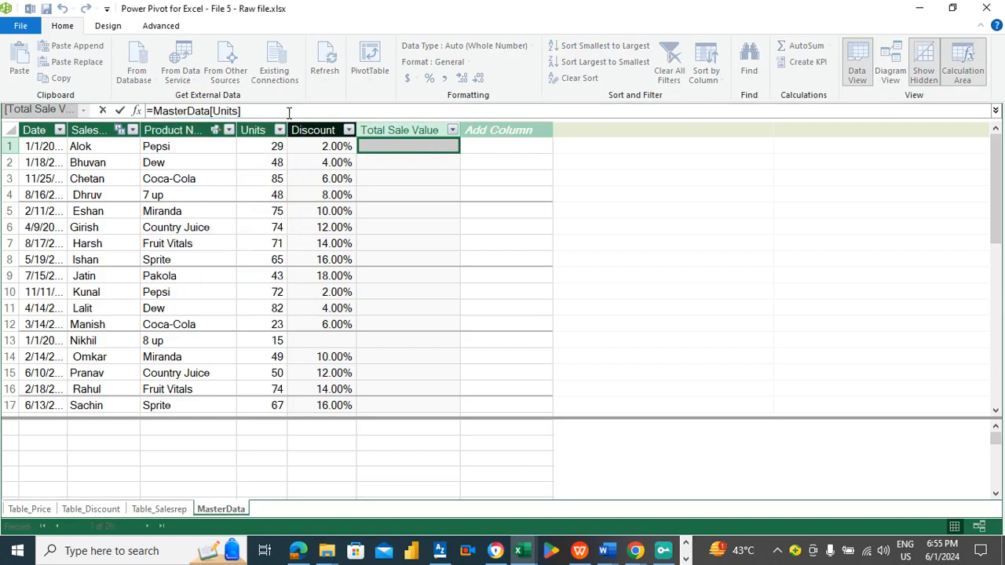
{"action": "type", "text": "*"}
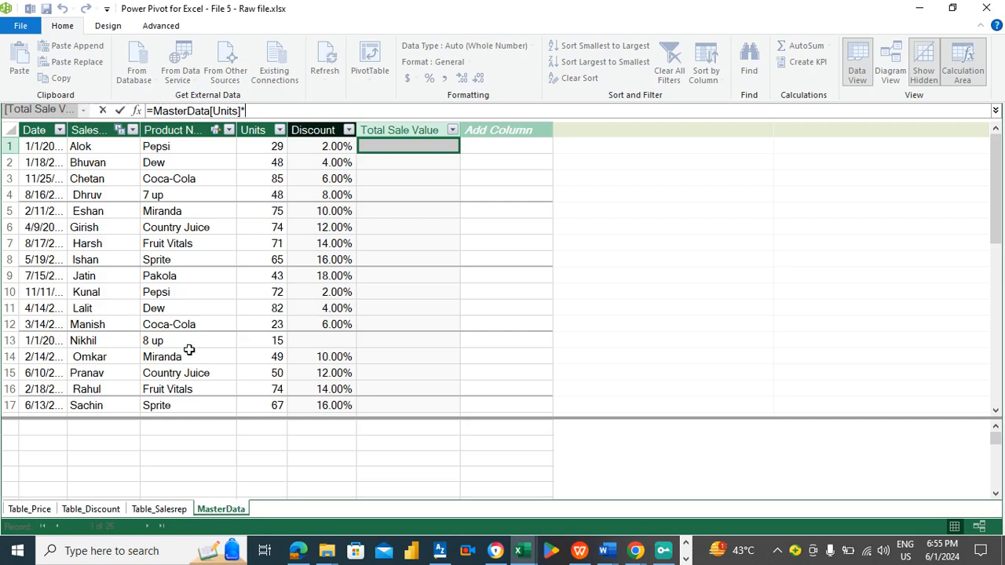
{"action": "left_click", "coordinate": [39, 510]}
{"action": "type", "text": "Table_Price"}
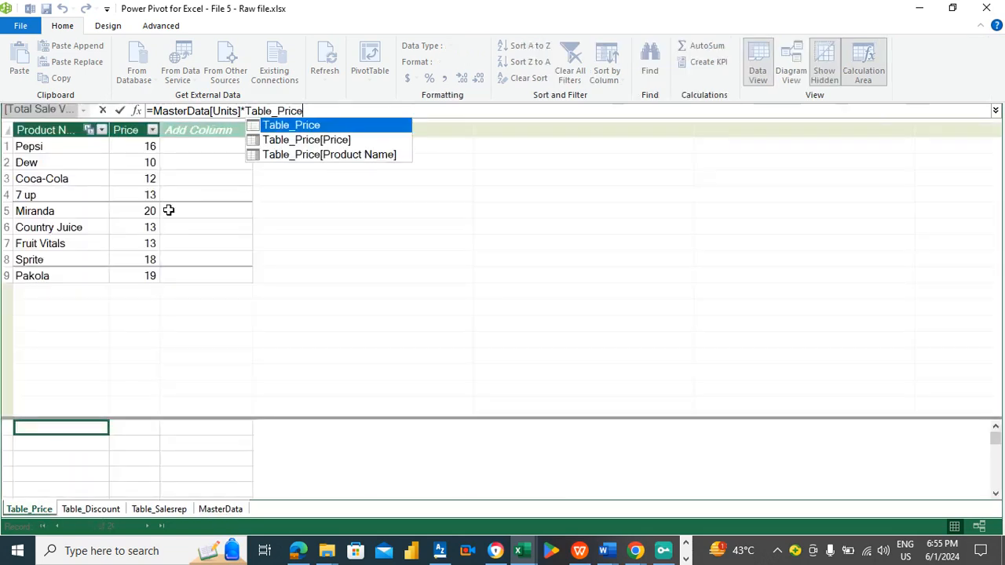
{"action": "left_click", "coordinate": [138, 126]}
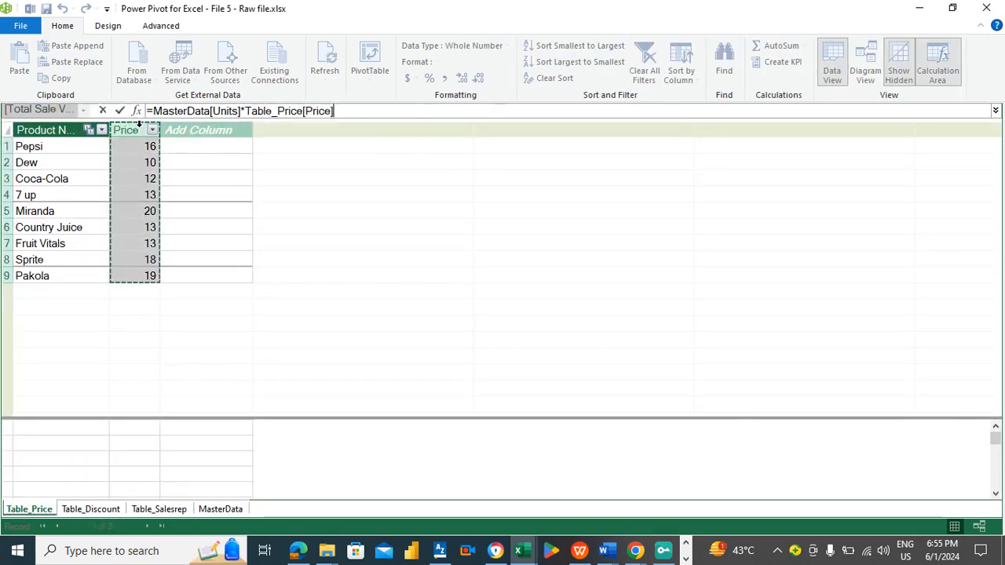
{"action": "key", "text": "Return"}
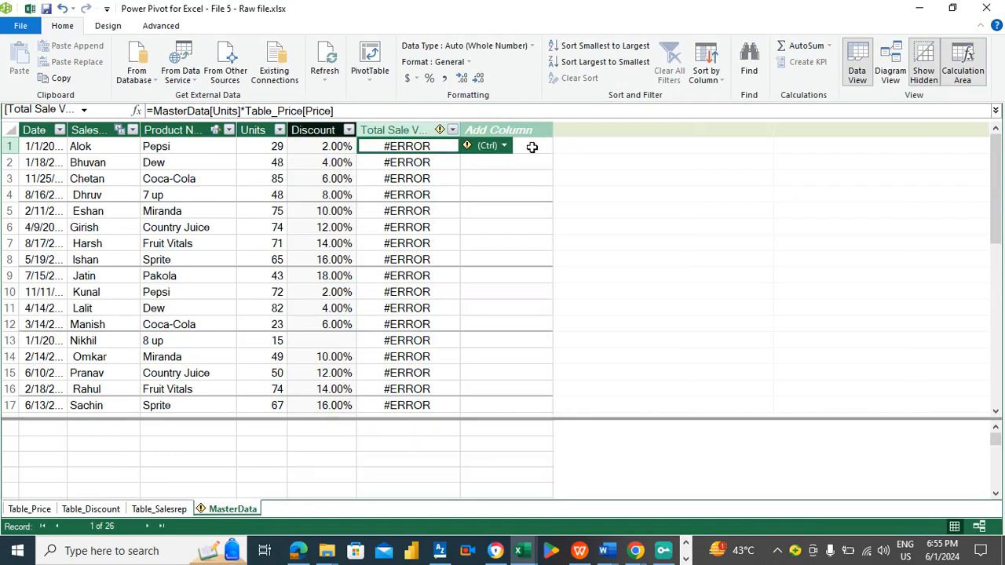
- Select the entire Total Sale Value column and delete it
{"action": "left_click", "coordinate": [531, 146]}
{"action": "left_click", "coordinate": [443, 148]}
{"action": "key", "text": "ctrl+shift+Down"}
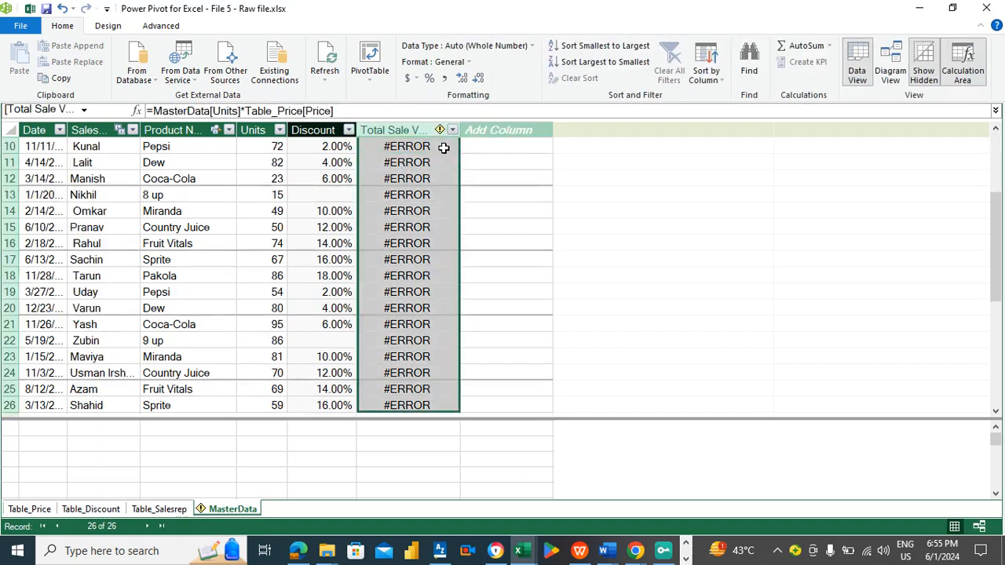
{"action": "key", "text": "Delete"}
{"action": "key", "text": "Return"}
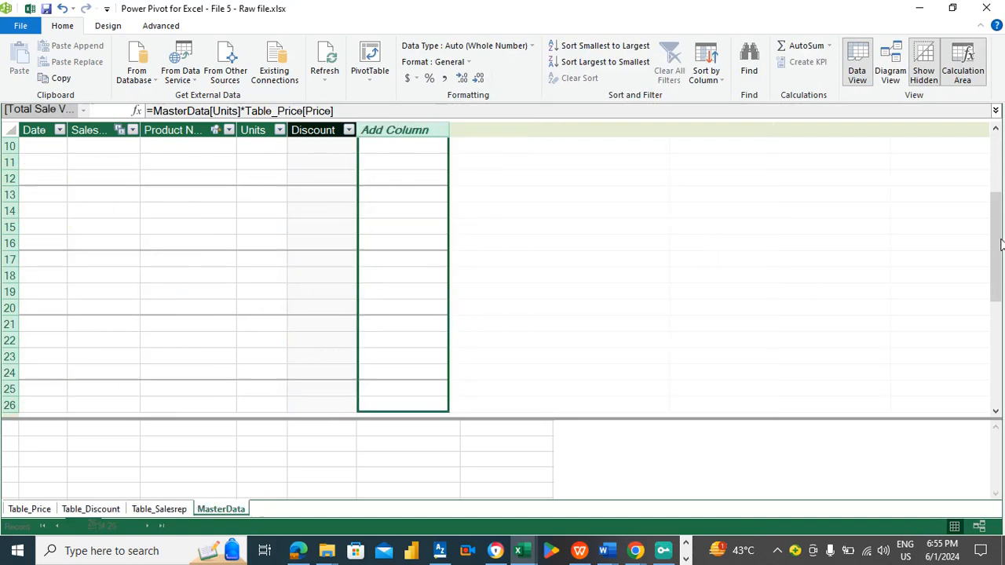
{"action": "left_click_drag", "start_coordinate": [1001, 250], "coordinate": [1001, 139]}
{"action": "left_click", "coordinate": [396, 148]}
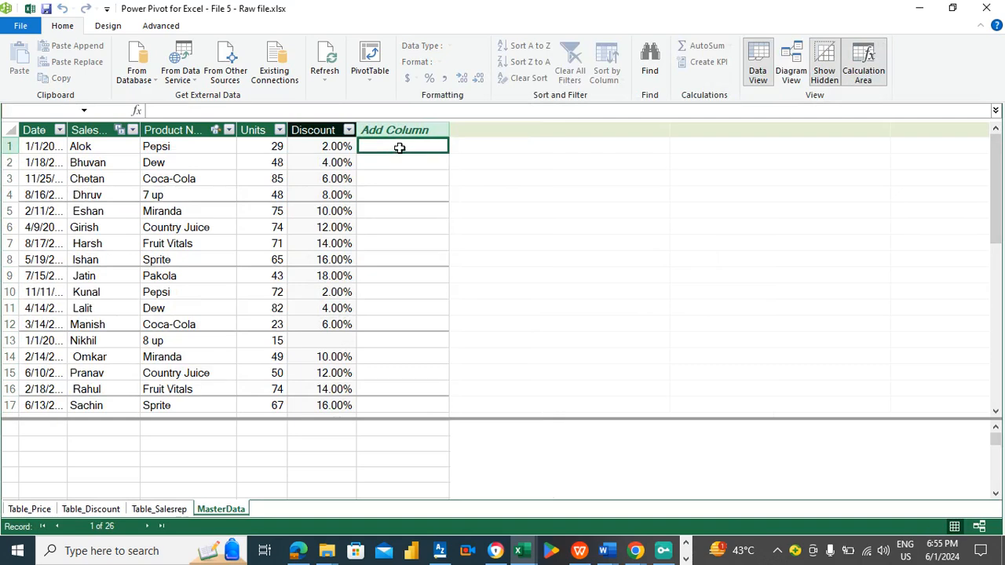
- Add a new column to the MasterData table and name it Unit Price
{"action": "left_click", "coordinate": [400, 129]}
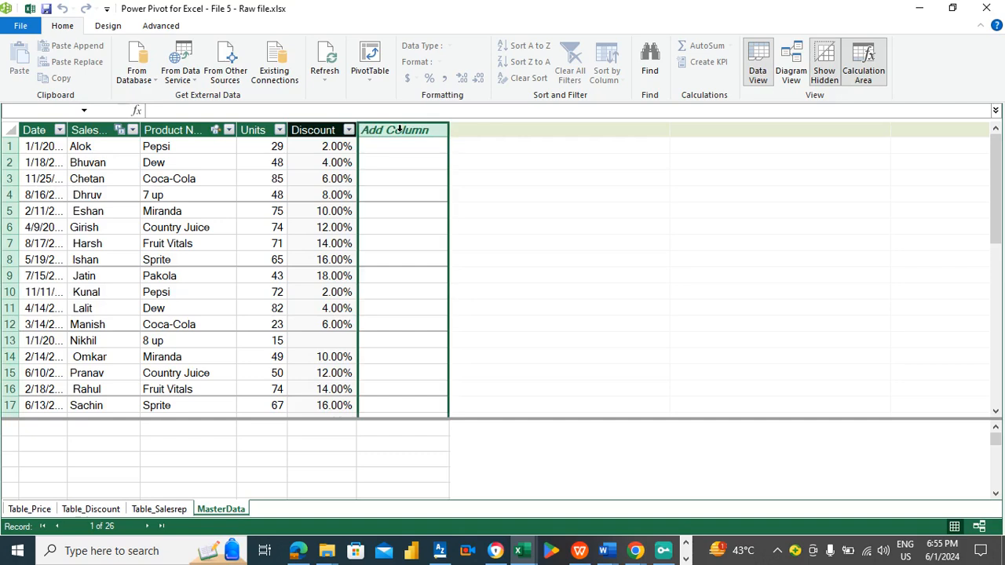
{"action": "double_click", "coordinate": [400, 129]}
{"action": "type", "text": "Uni"}
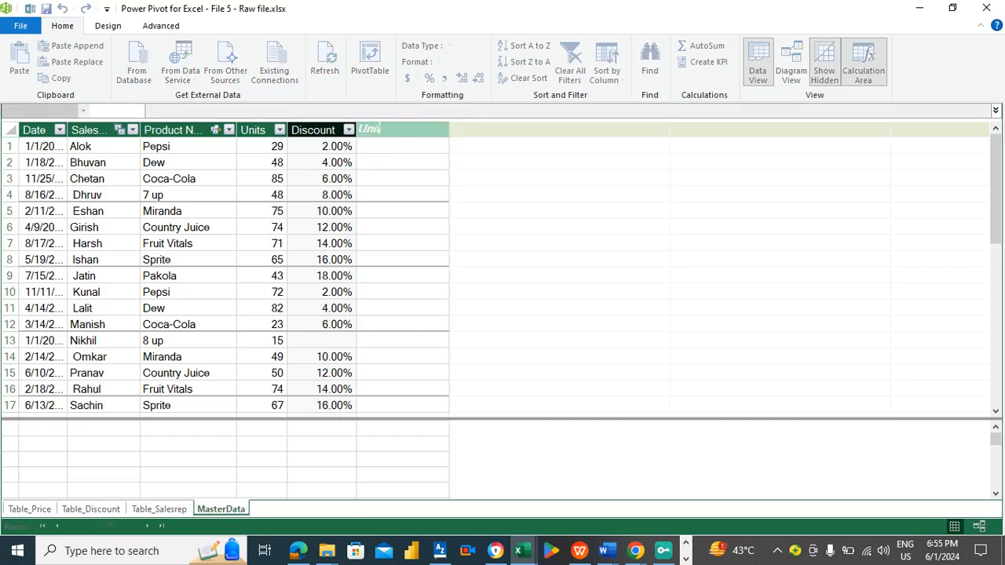
{"action": "type", "text": "t Price"}
{"action": "key", "text": "Return"}
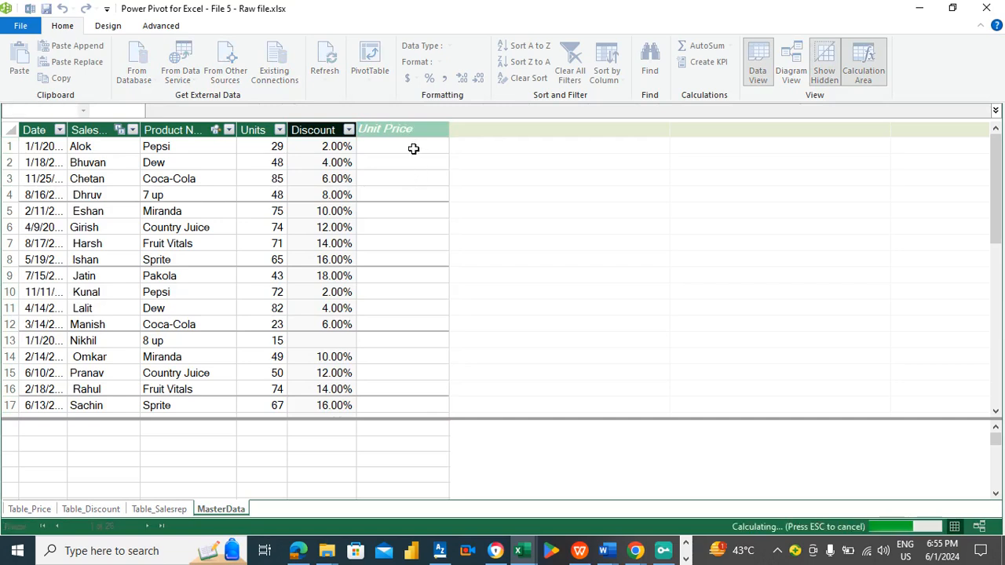
- Enter the formula =related(Table_Price[Price]) in the Unit Price column
{"action": "left_click", "coordinate": [409, 148]}
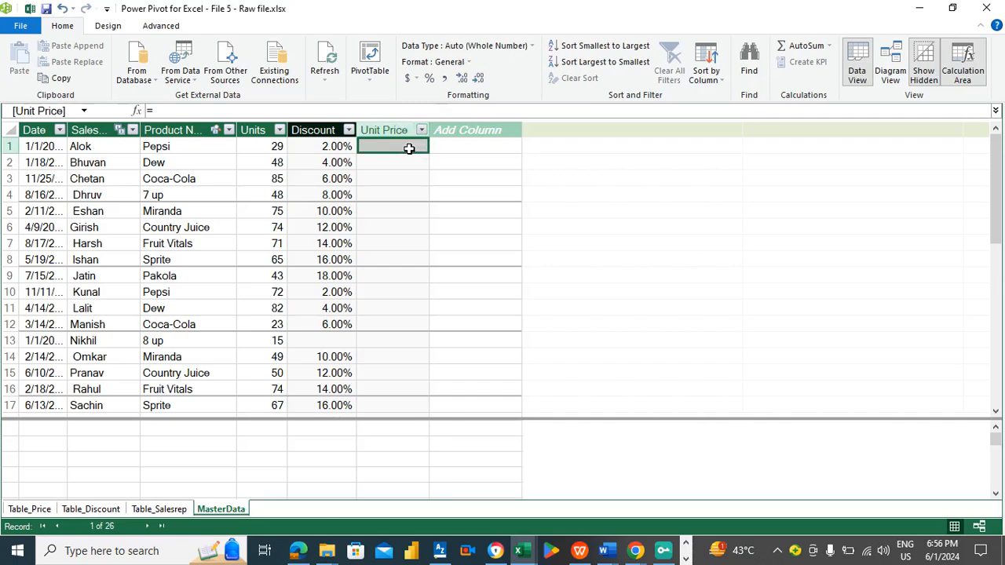
{"action": "type", "text": "=rela"}
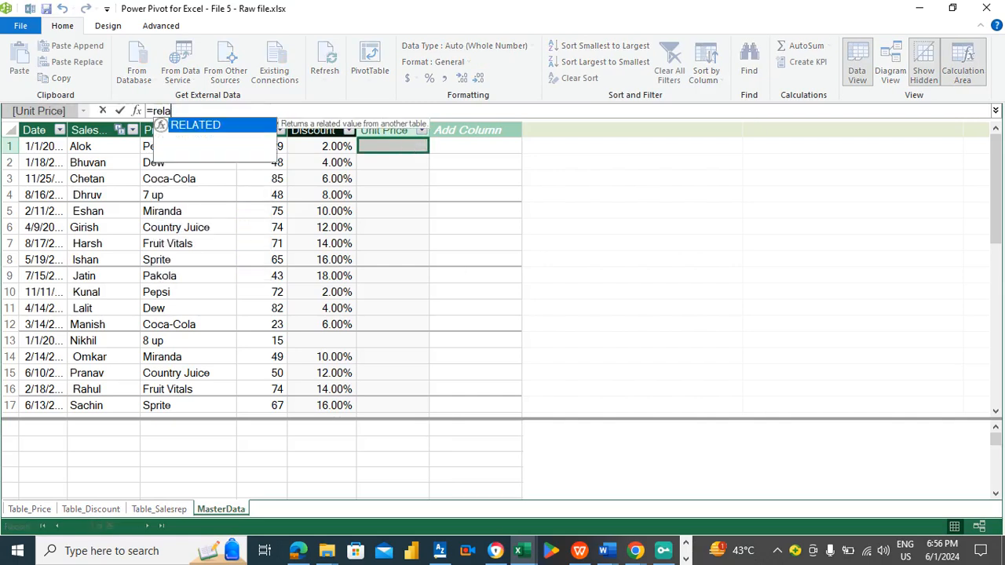
{"action": "type", "text": "ted("}
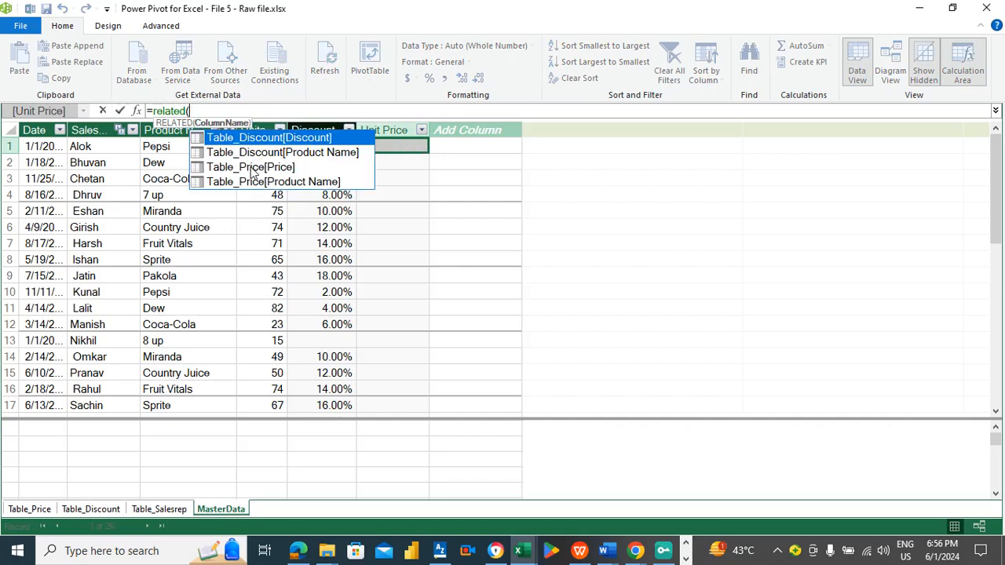
{"action": "double_click", "coordinate": [248, 166]}
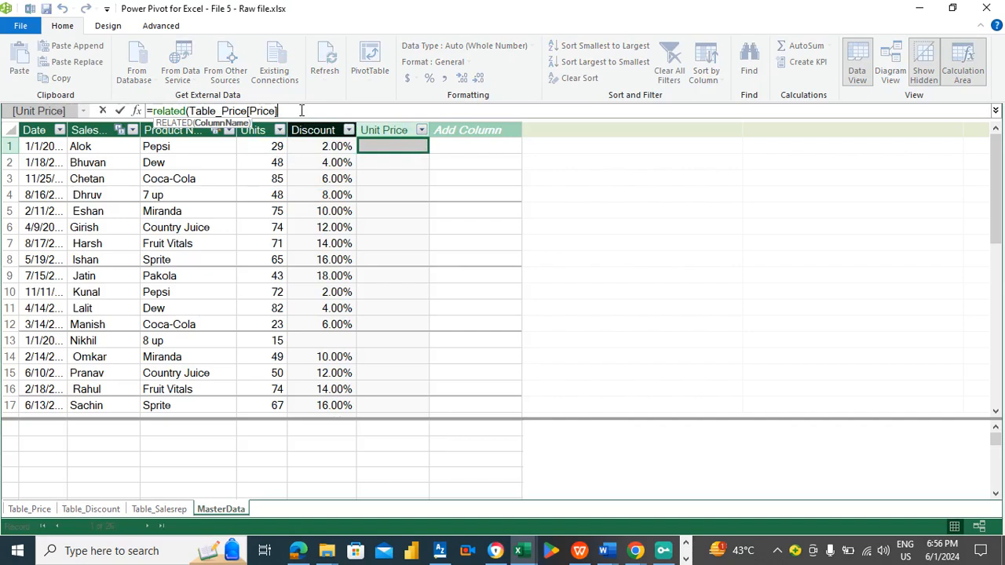
{"action": "type", "text": ")"}
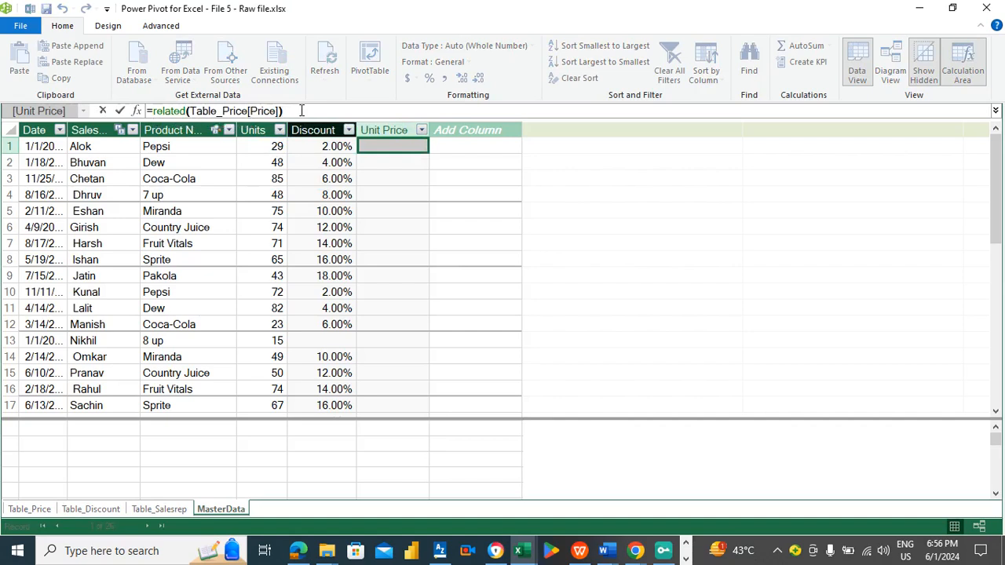
{"action": "key", "text": "Return"}
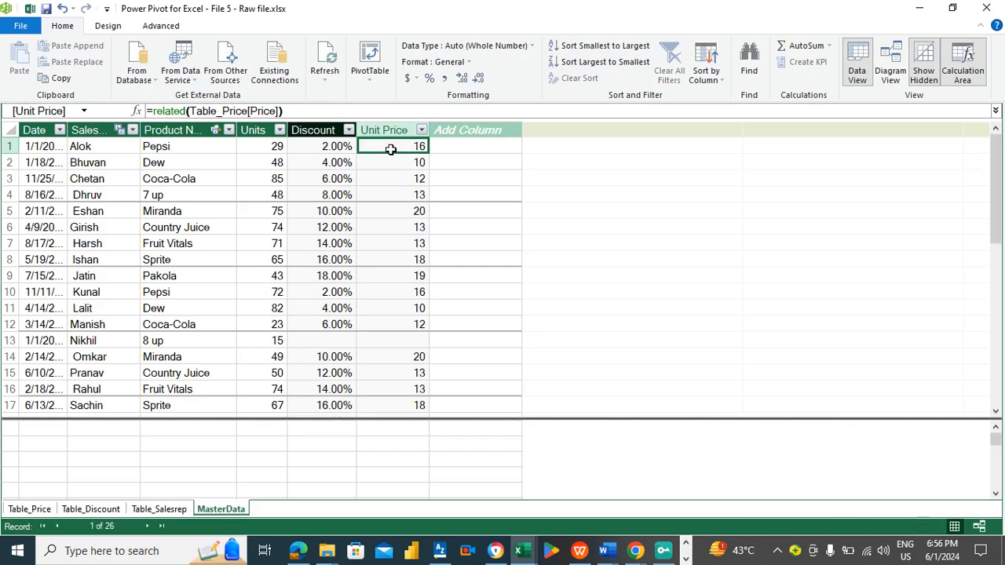
- Inspect the formulas behind the Units, Unit Price and Discount columns
{"action": "left_click", "coordinate": [441, 146]}
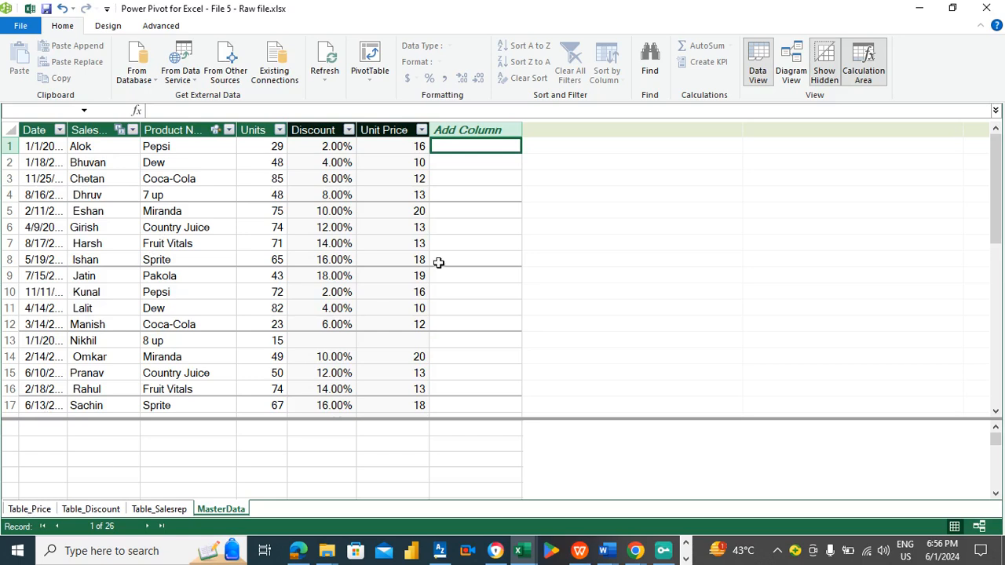
{"action": "left_click", "coordinate": [264, 150]}
{"action": "left_click", "coordinate": [398, 150]}
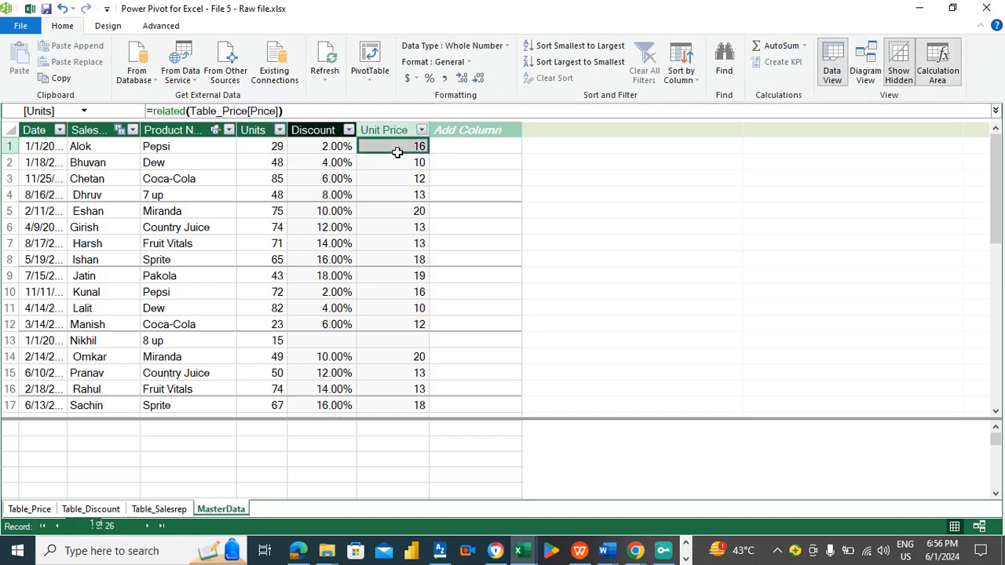
{"action": "left_click", "coordinate": [493, 150]}
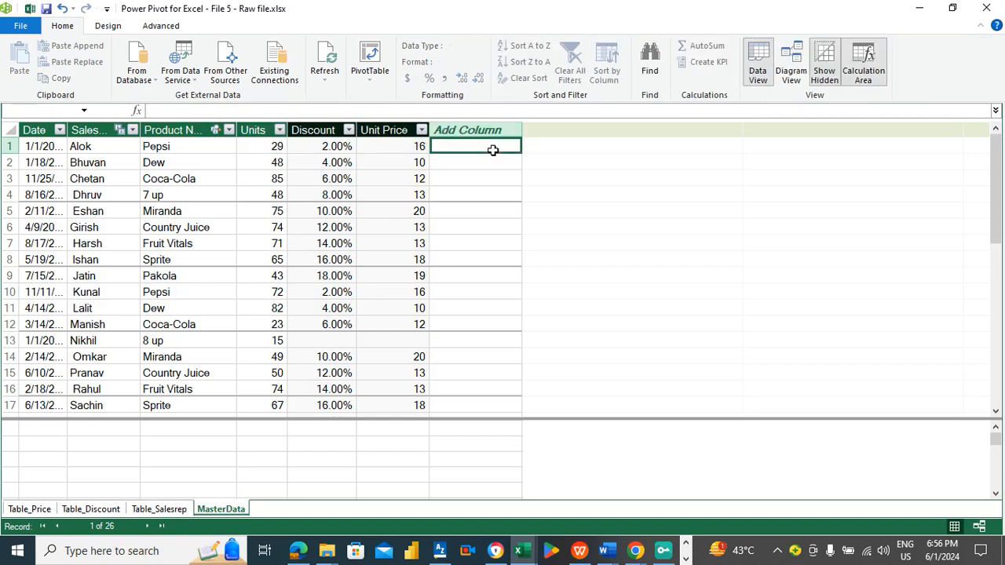
{"action": "key", "text": "Left"}
{"action": "key", "text": "Left"}
{"action": "key", "text": "Left"}
{"action": "key", "text": "Left"}
{"action": "key", "text": "Left"}
{"action": "key", "text": "Left"}
{"action": "key", "text": "Right"}
{"action": "key", "text": "Right"}
{"action": "key", "text": "Right"}
{"action": "key", "text": "Right"}
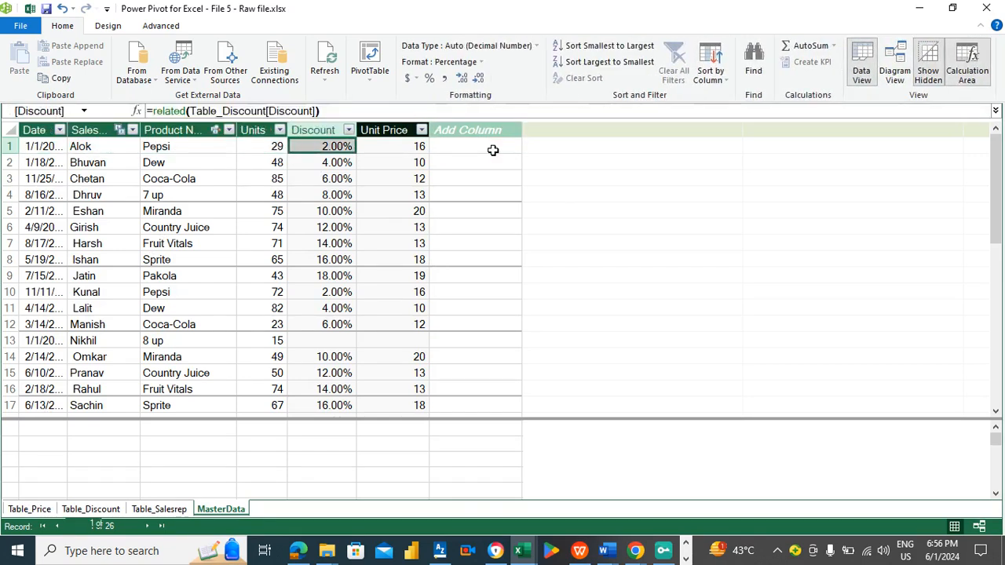
{"action": "left_click", "coordinate": [492, 150]}
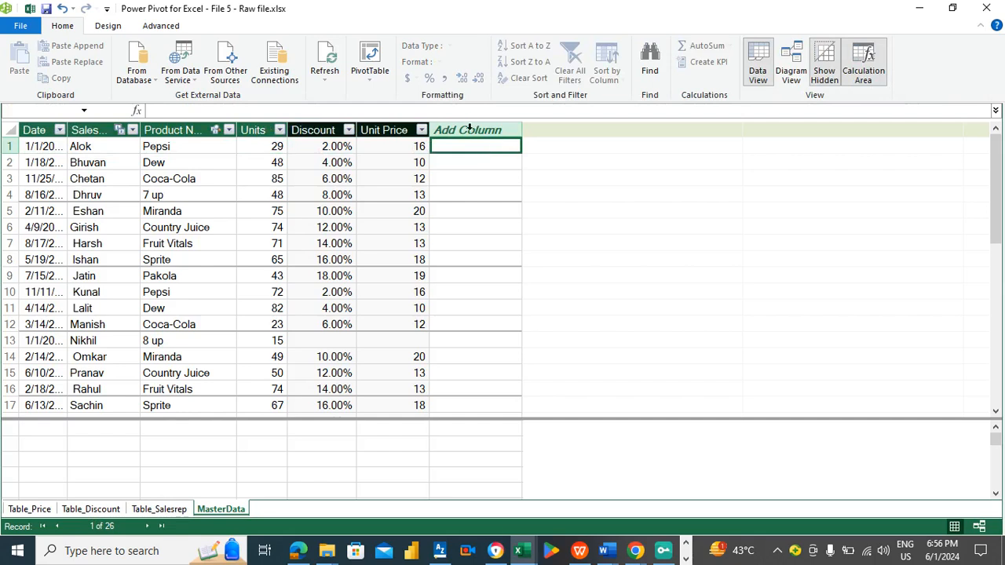
- Add another new column to MasterData and name it Total Sales Value
{"action": "left_click", "coordinate": [470, 130]}
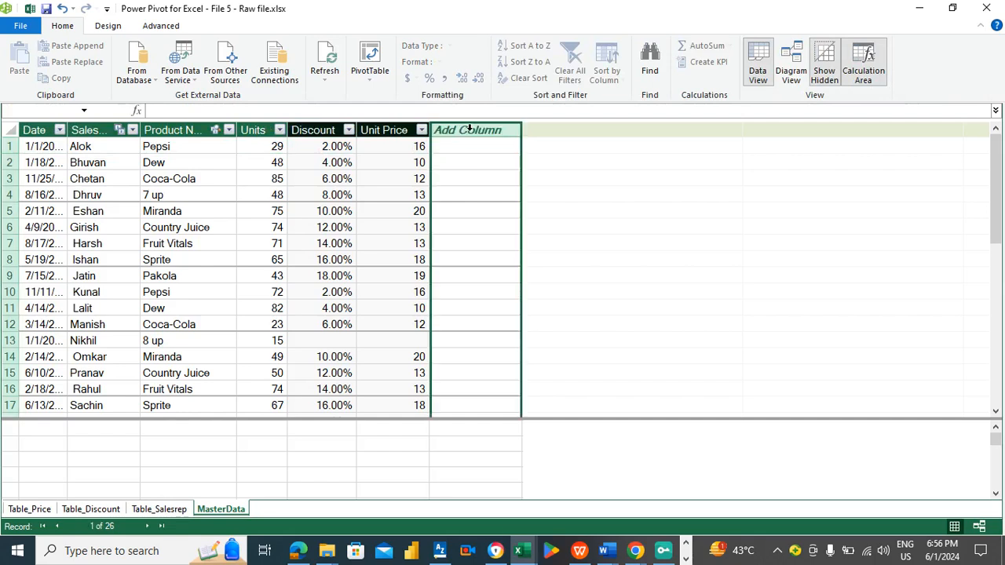
{"action": "double_click", "coordinate": [470, 129]}
{"action": "type", "text": "Total Sales Value"}
{"action": "key", "text": "Return"}
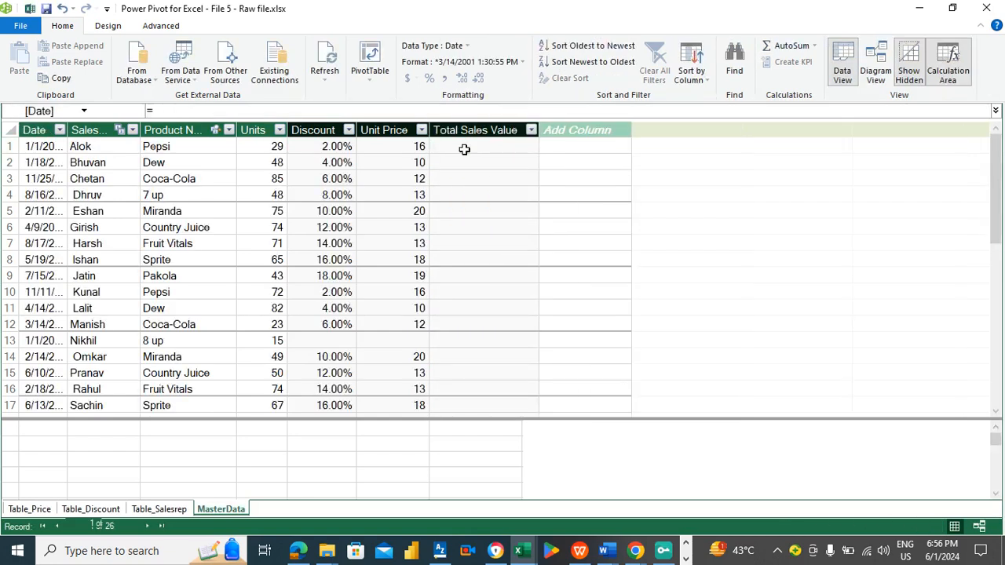
- Enter the formula =MasterData[Unit Price]*MasterData[Units] in the Total Sales Value column
{"action": "left_click", "coordinate": [464, 149]}
{"action": "type", "text": "="}
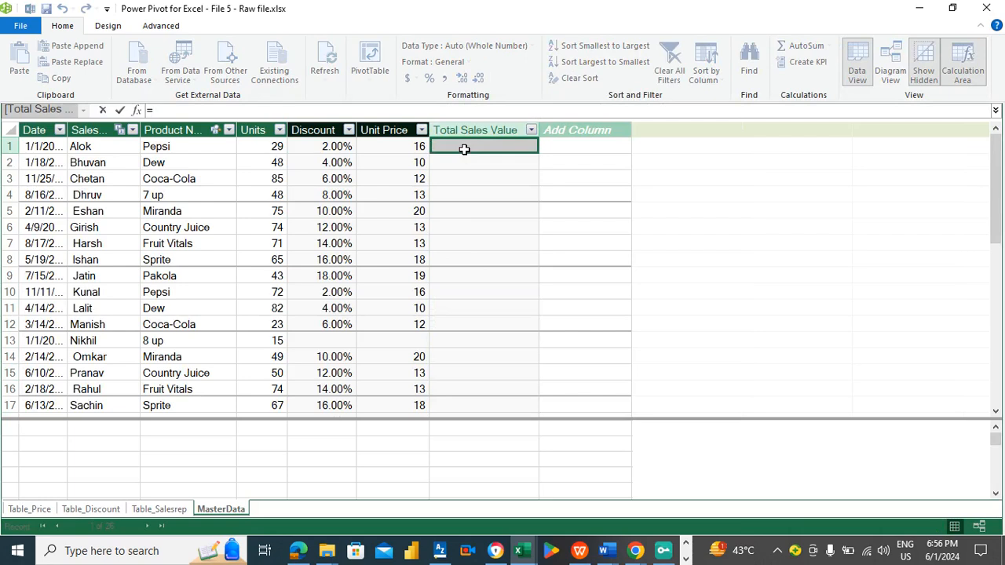
{"action": "type", "text": "uni"}
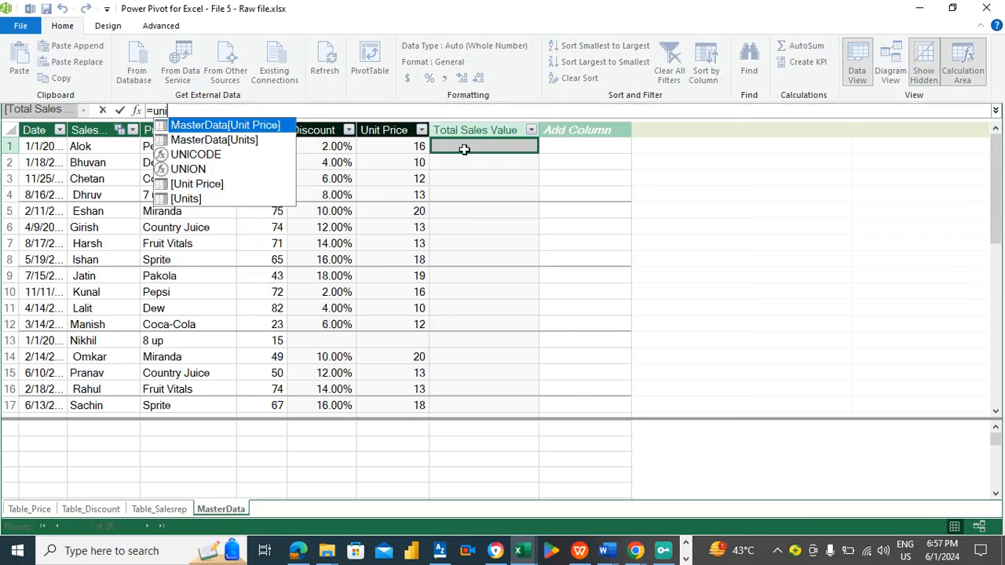
{"action": "double_click", "coordinate": [244, 128]}
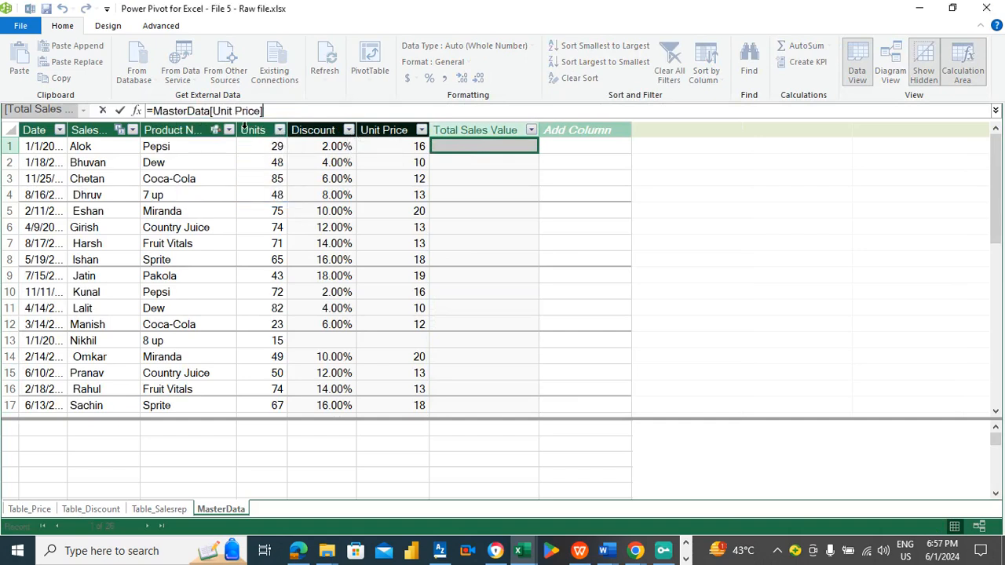
{"action": "type", "text": "*"}
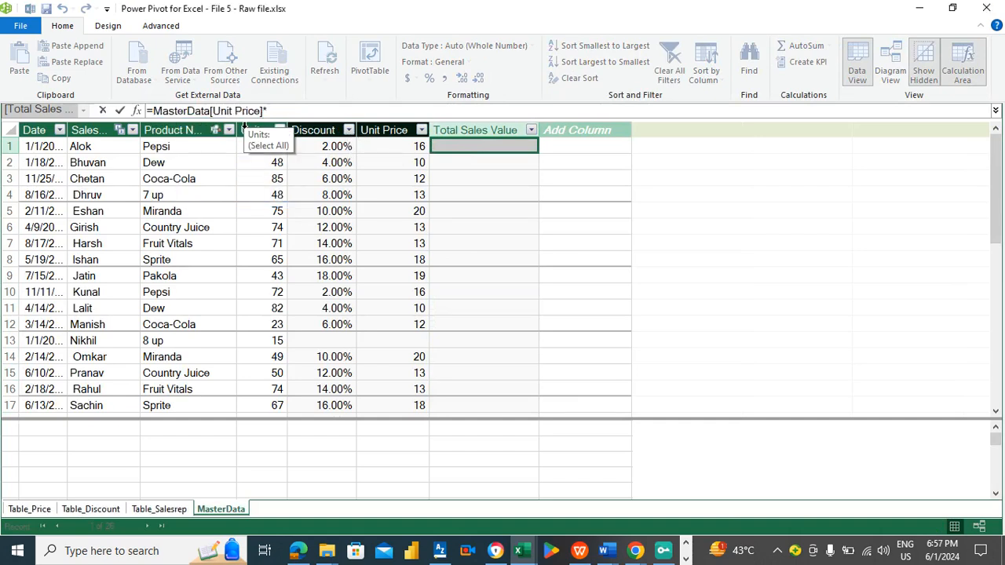
{"action": "left_click", "coordinate": [263, 128]}
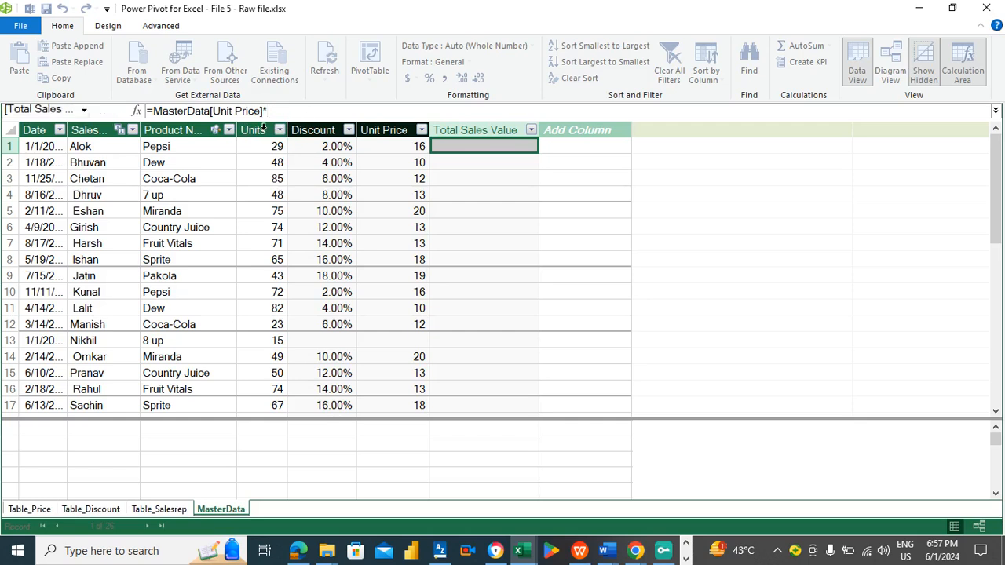
{"action": "left_click", "coordinate": [263, 128]}
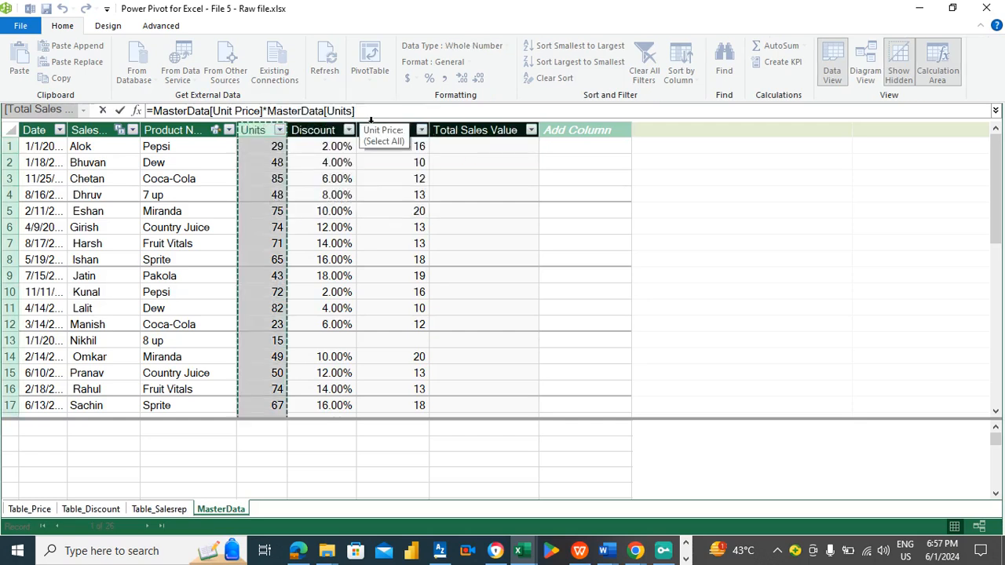
{"action": "key", "text": "Return"}
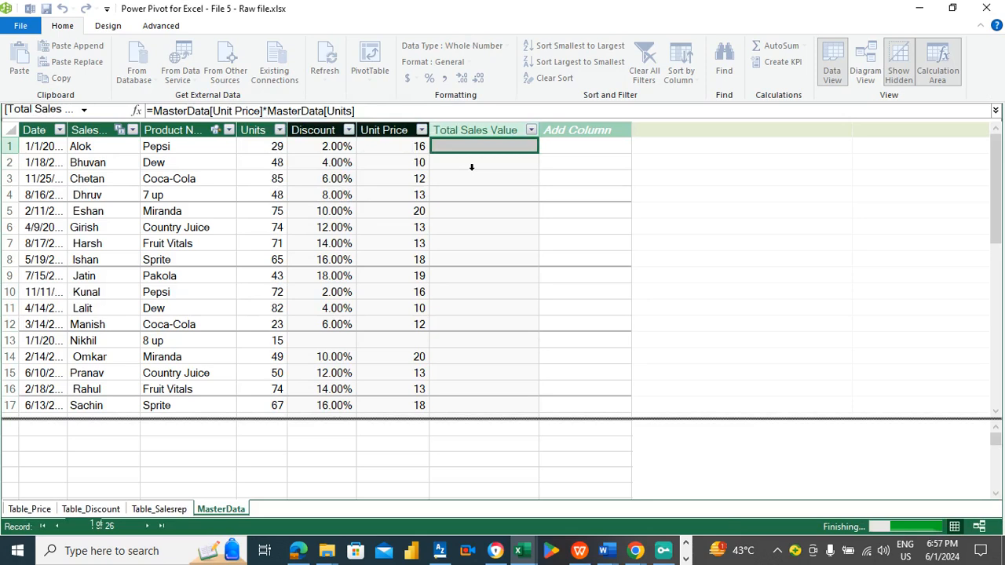
- Save the workbook
{"action": "left_click_drag", "start_coordinate": [998, 212], "coordinate": [1002, 169]}
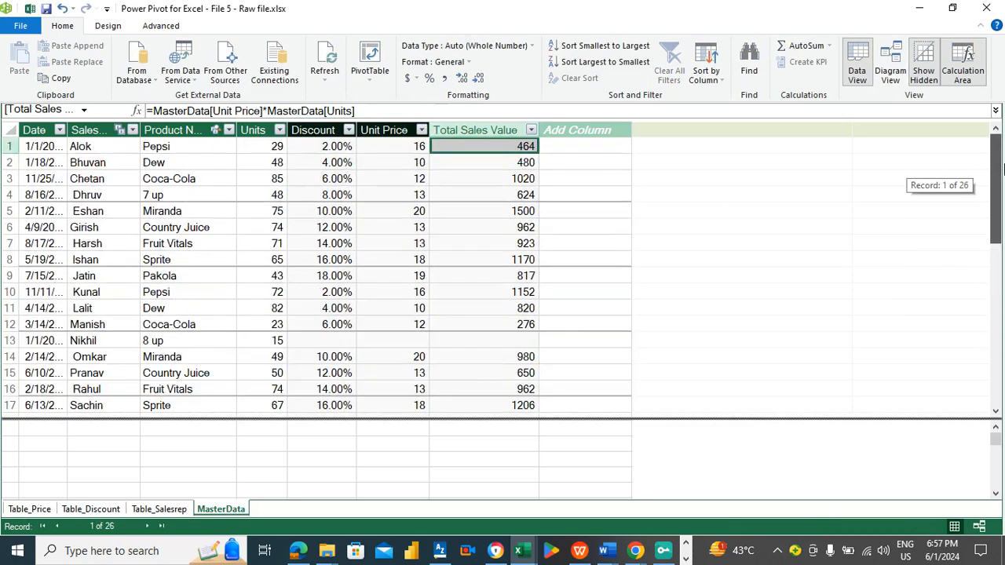
{"action": "left_click", "coordinate": [597, 149]}
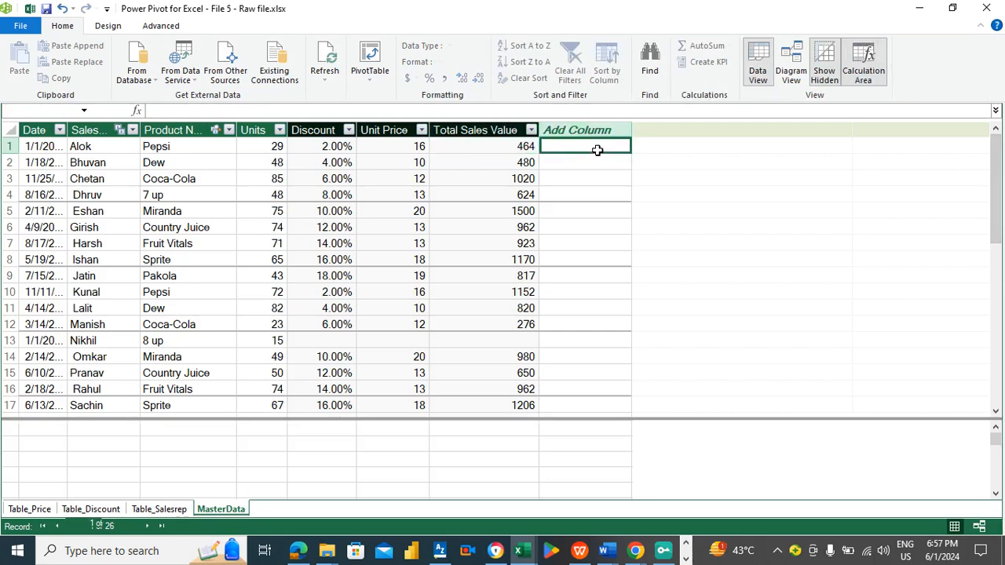
{"action": "key", "text": "ctrl+s"}
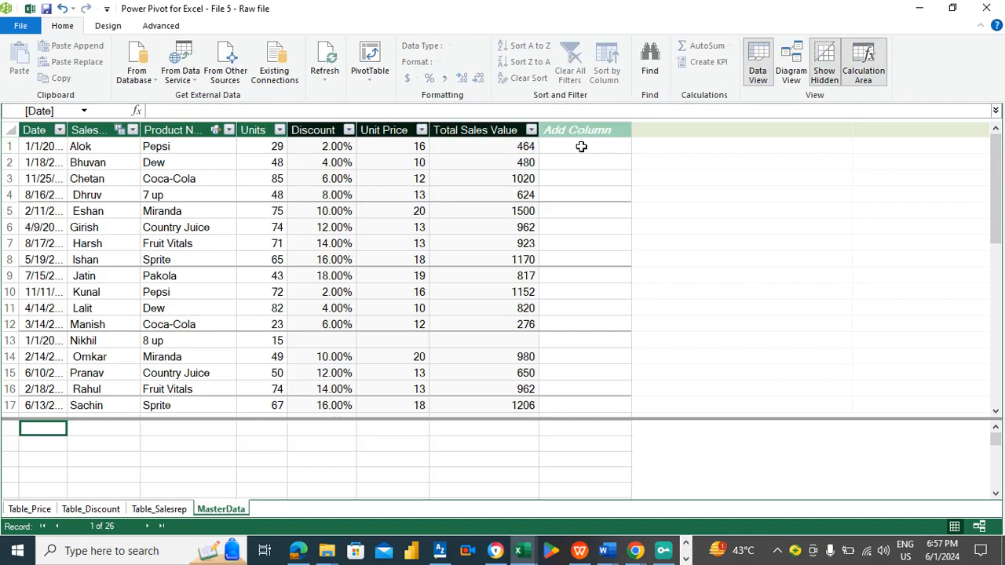
- Hide the Units column of MasterData from client tools
{"action": "left_click", "coordinate": [580, 147]}
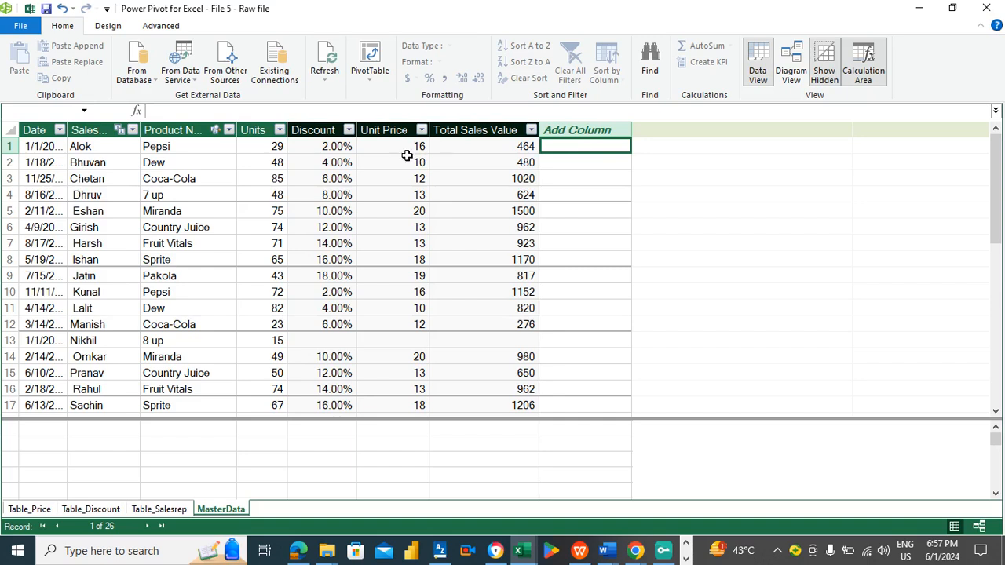
{"action": "right_click", "coordinate": [261, 130]}
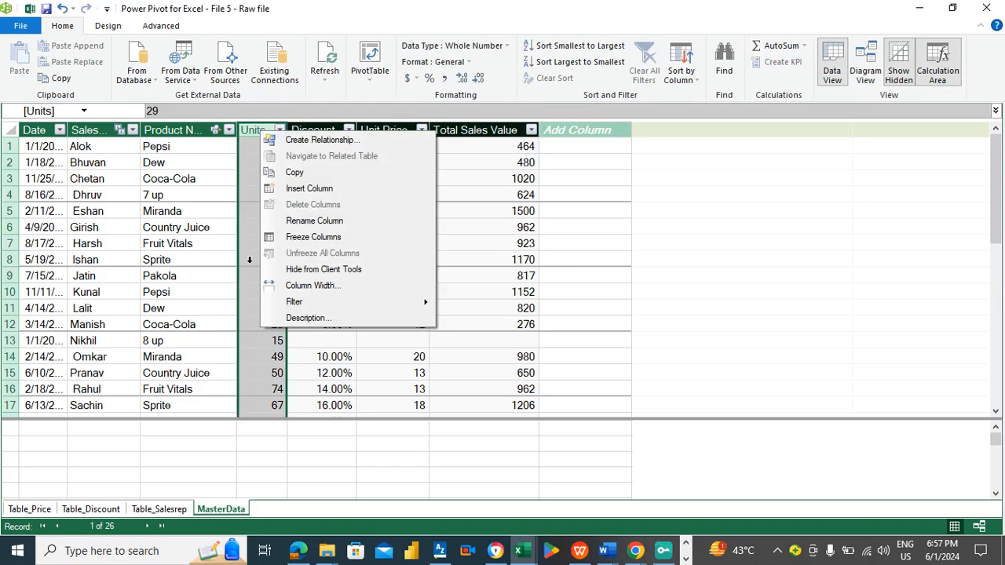
{"action": "left_click", "coordinate": [325, 269]}
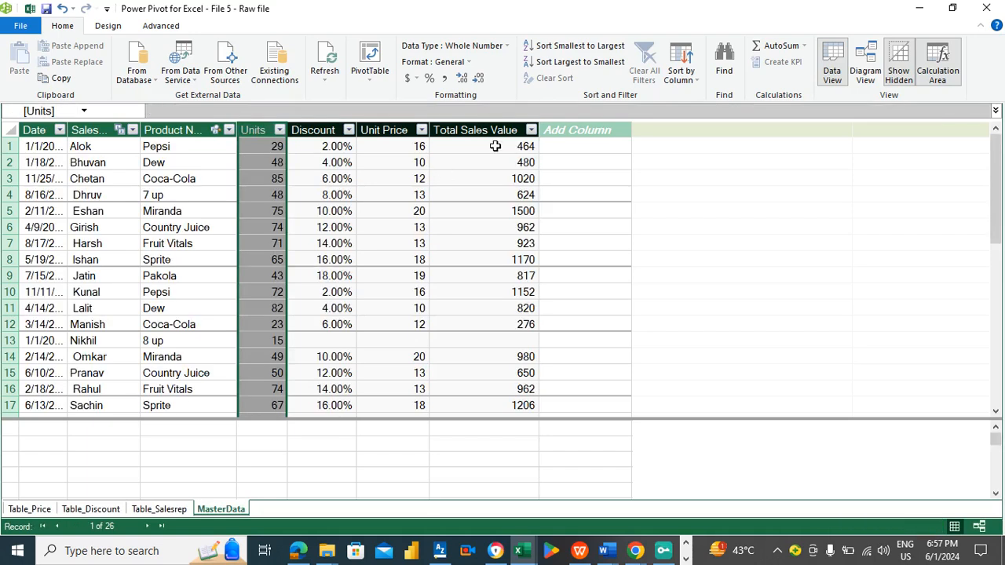
{"action": "left_click", "coordinate": [565, 147]}
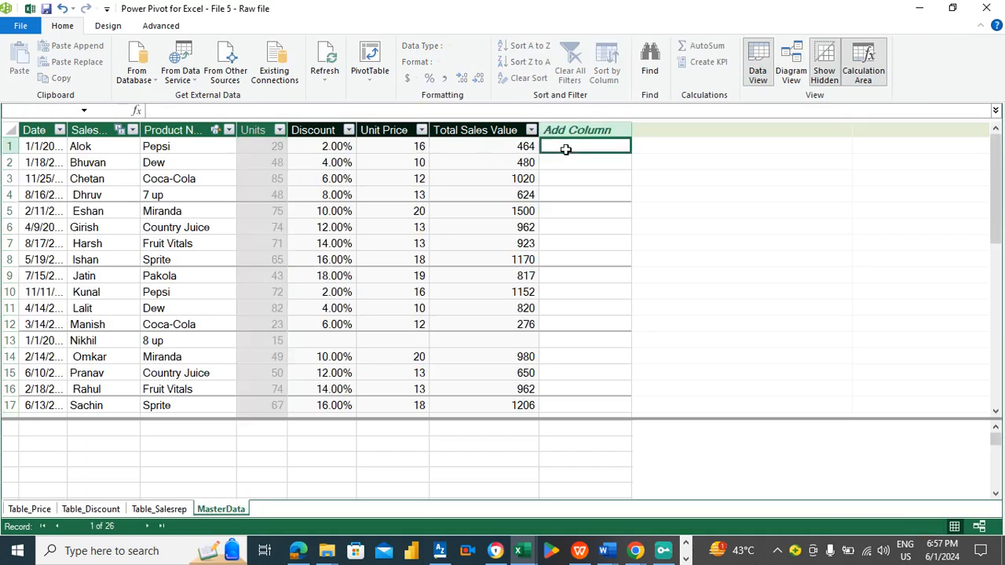
{"action": "key", "text": "Left"}
{"action": "key", "text": "Right"}
- Create a PivotTable from the data model on a new worksheet
{"action": "left_click", "coordinate": [373, 72]}
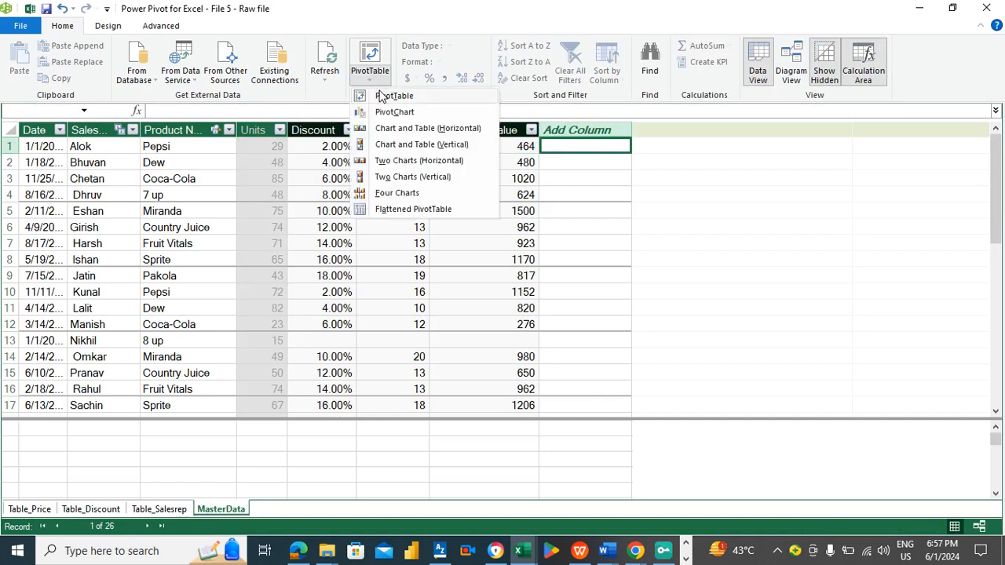
{"action": "left_click", "coordinate": [385, 95]}
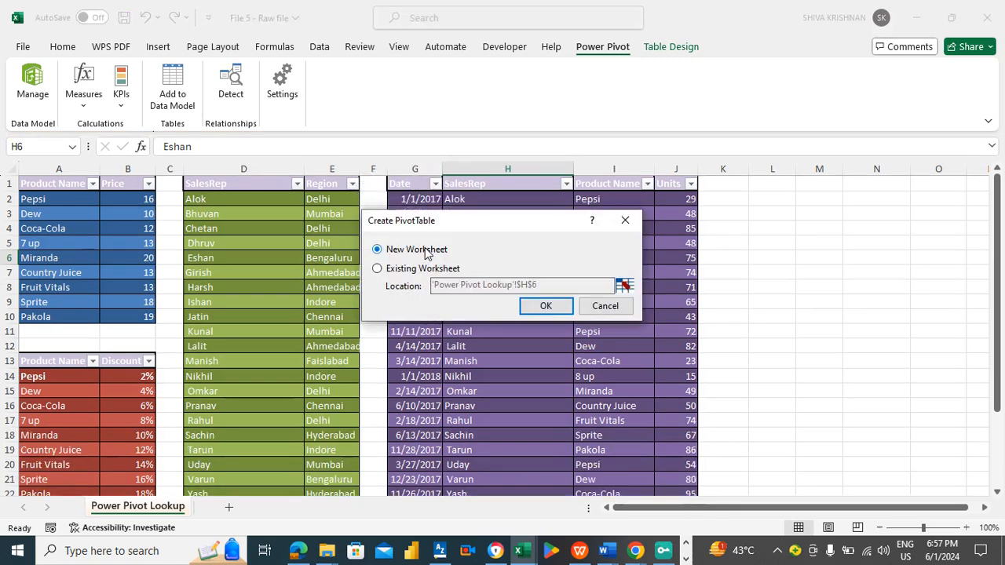
{"action": "left_click", "coordinate": [545, 306]}
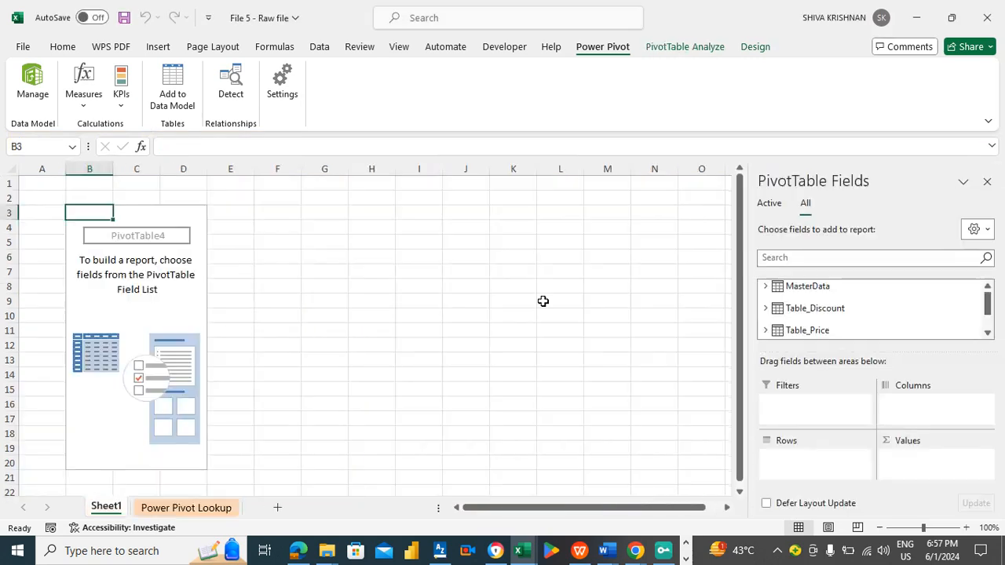
- Expand the MasterData table in the PivotTable field list and browse its fields
{"action": "left_click", "coordinate": [766, 288]}
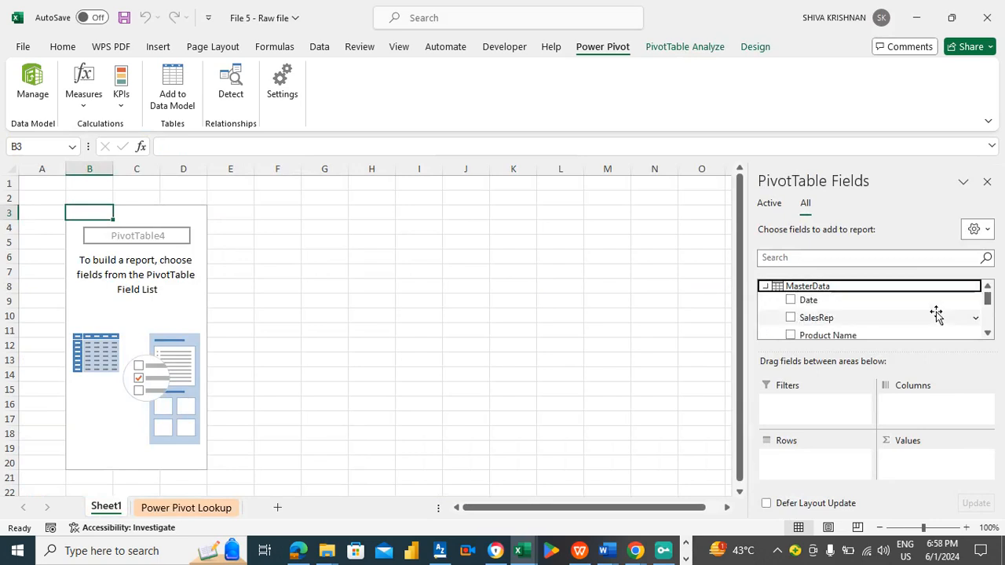
{"action": "left_click", "coordinate": [988, 334]}
{"action": "left_click", "coordinate": [988, 334]}
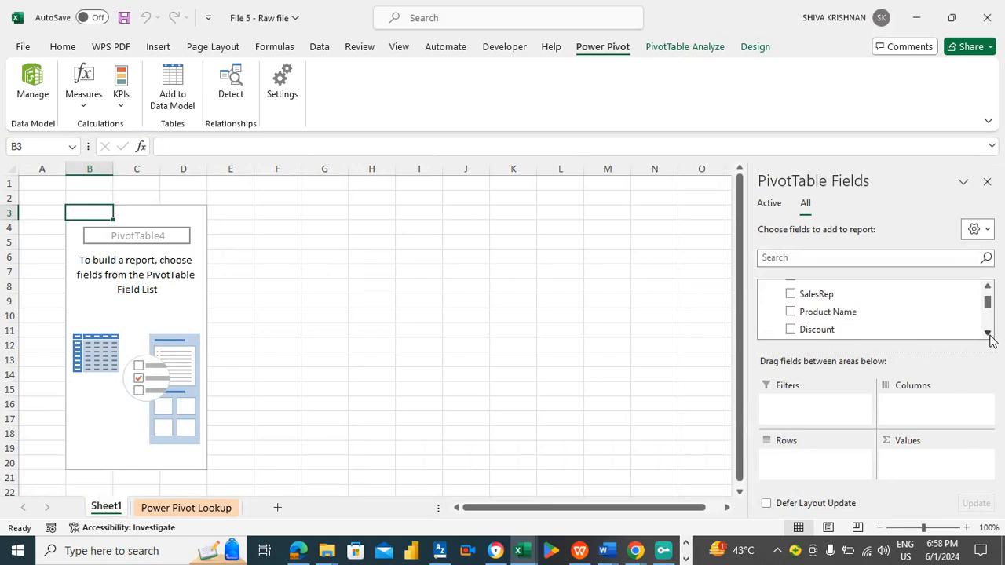
- Scroll through the PivotTable field list and expand Table_Salesrep to examine the available fields
{"action": "left_click", "coordinate": [988, 334]}
{"action": "left_click", "coordinate": [988, 334]}
{"action": "left_click", "coordinate": [988, 334]}
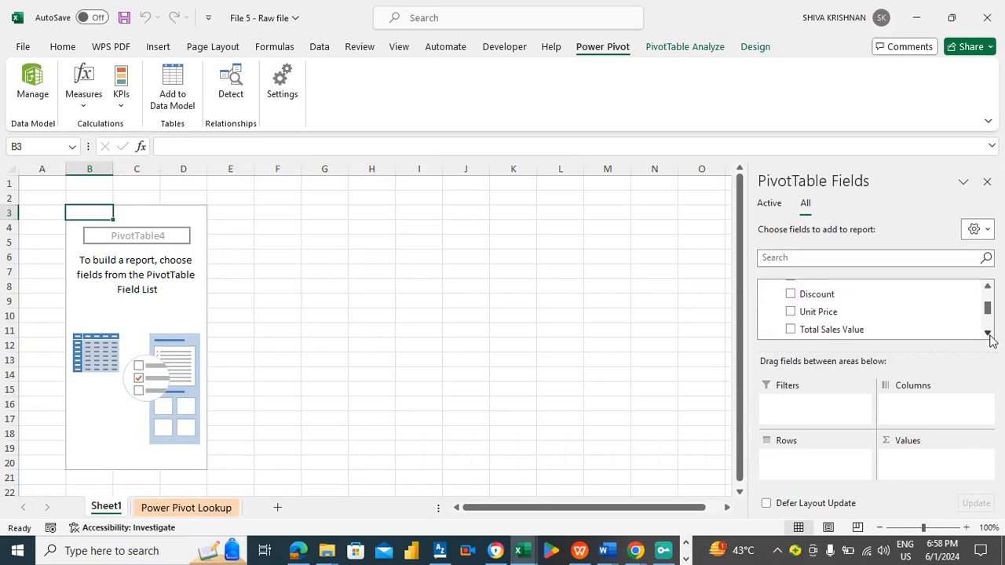
{"action": "left_click", "coordinate": [988, 334]}
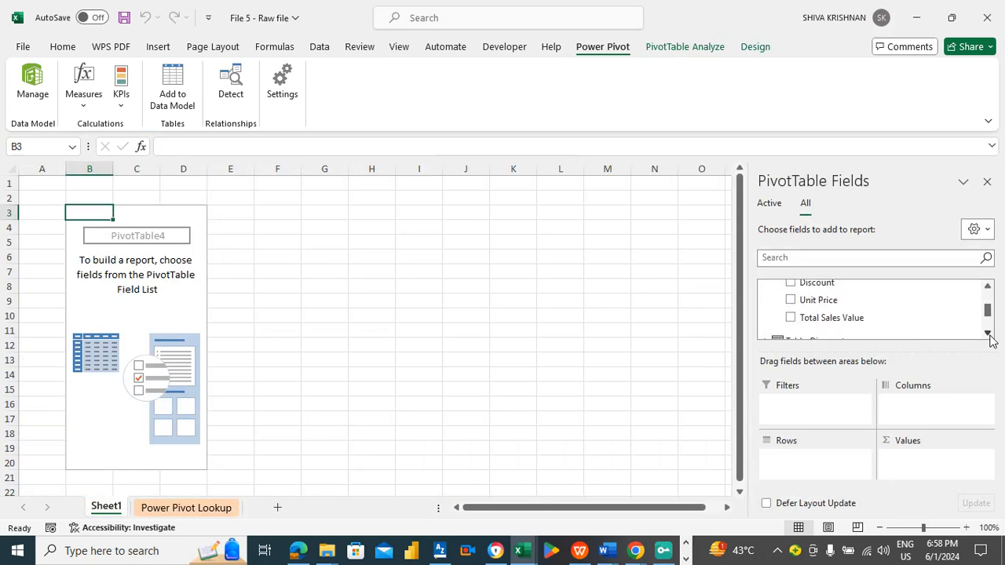
{"action": "left_click", "coordinate": [988, 334]}
{"action": "left_click", "coordinate": [988, 334]}
{"action": "left_click", "coordinate": [988, 334]}
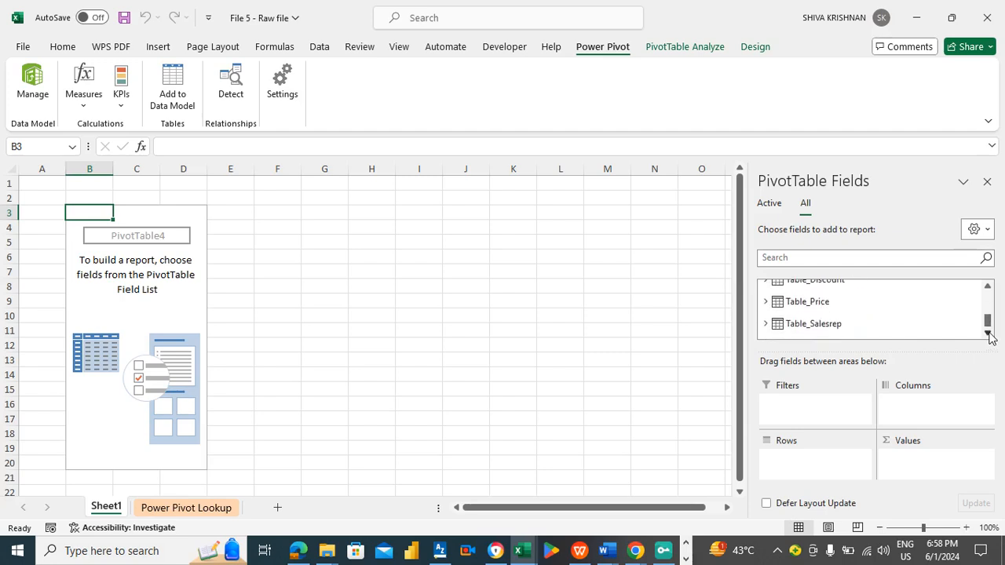
{"action": "left_click", "coordinate": [826, 325]}
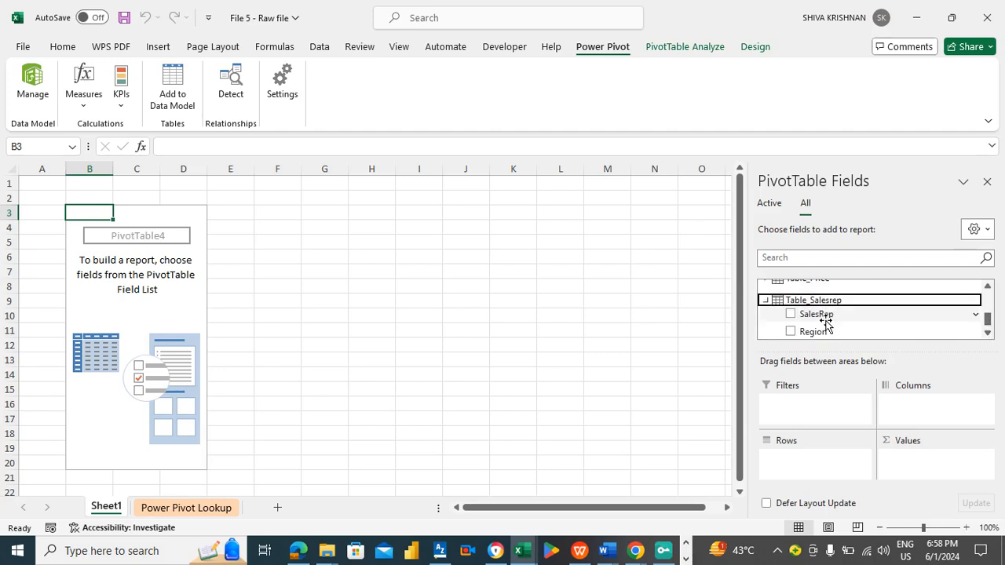
{"action": "left_click", "coordinate": [988, 334]}
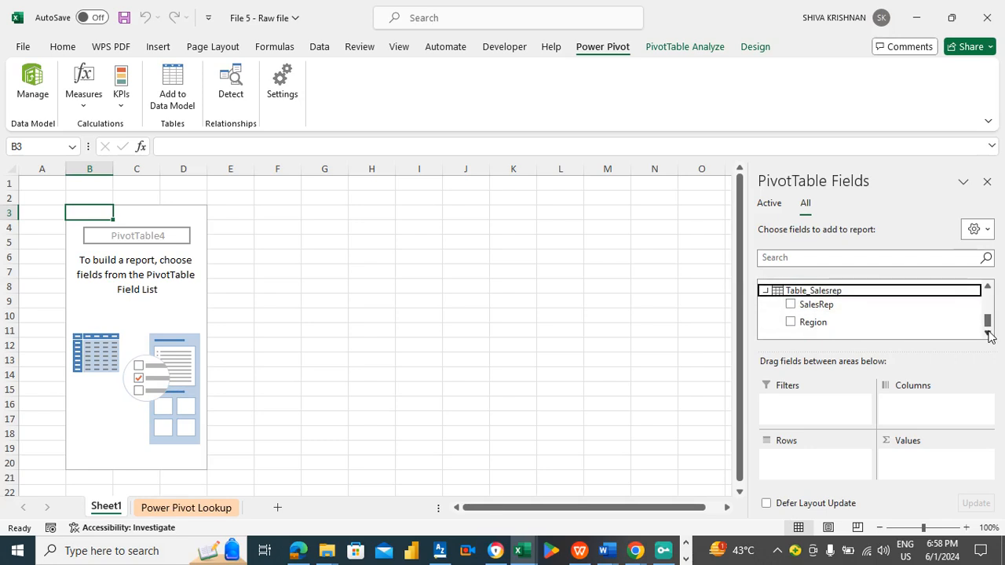
{"action": "left_click", "coordinate": [988, 288]}
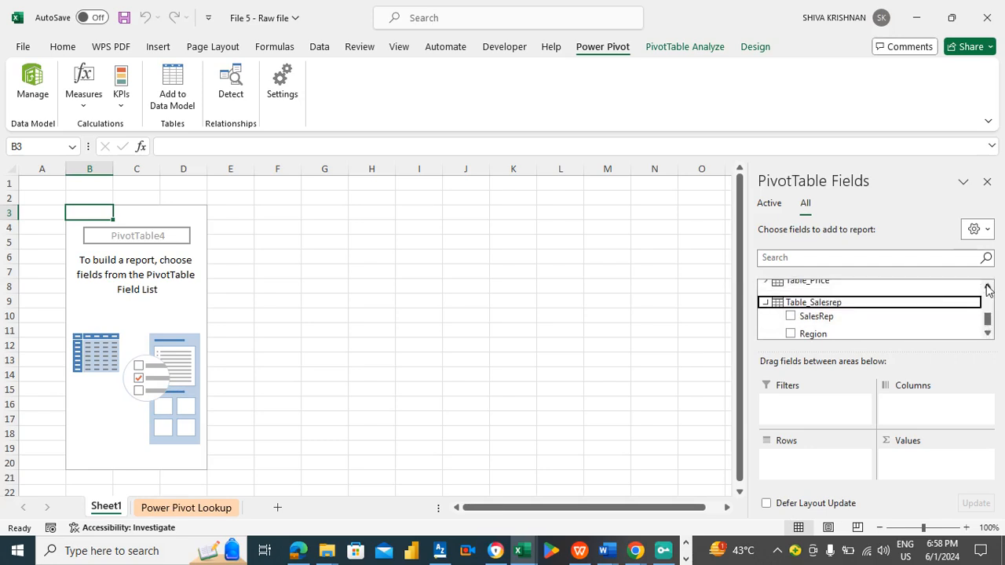
{"action": "left_click", "coordinate": [988, 288]}
{"action": "left_click", "coordinate": [988, 287]}
{"action": "left_click", "coordinate": [988, 287]}
{"action": "left_click", "coordinate": [988, 288]}
{"action": "left_click", "coordinate": [988, 288]}
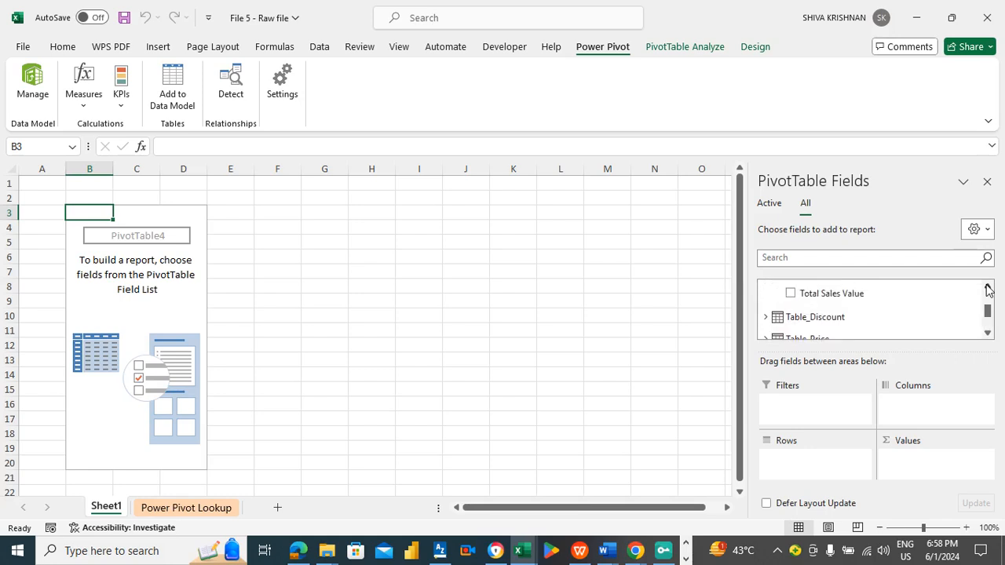
{"action": "left_click", "coordinate": [988, 336]}
{"action": "left_click", "coordinate": [988, 337]}
{"action": "left_click", "coordinate": [988, 336]}
{"action": "left_click", "coordinate": [988, 336]}
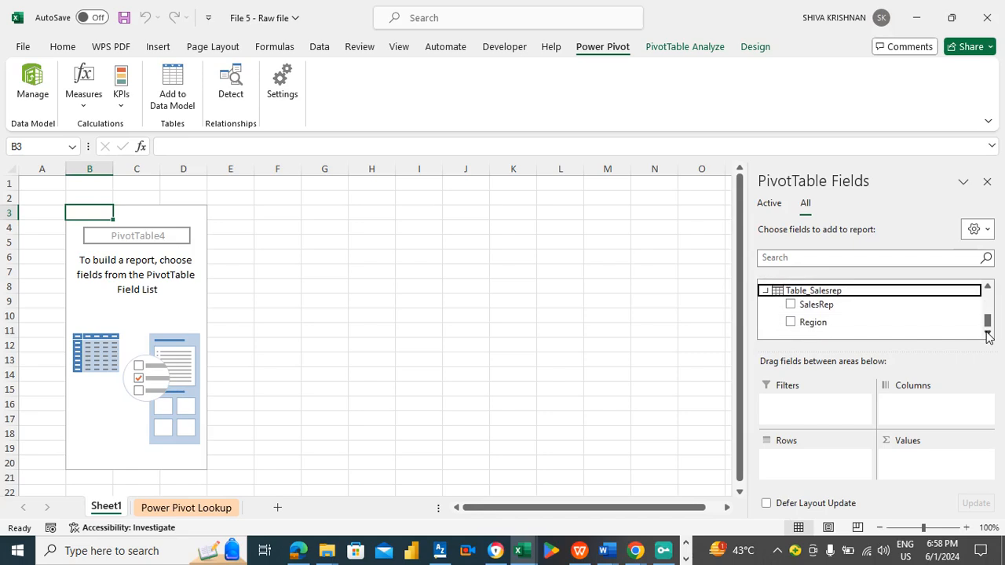
{"action": "left_click", "coordinate": [988, 289]}
{"action": "left_click", "coordinate": [988, 289]}
{"action": "left_click", "coordinate": [988, 289]}
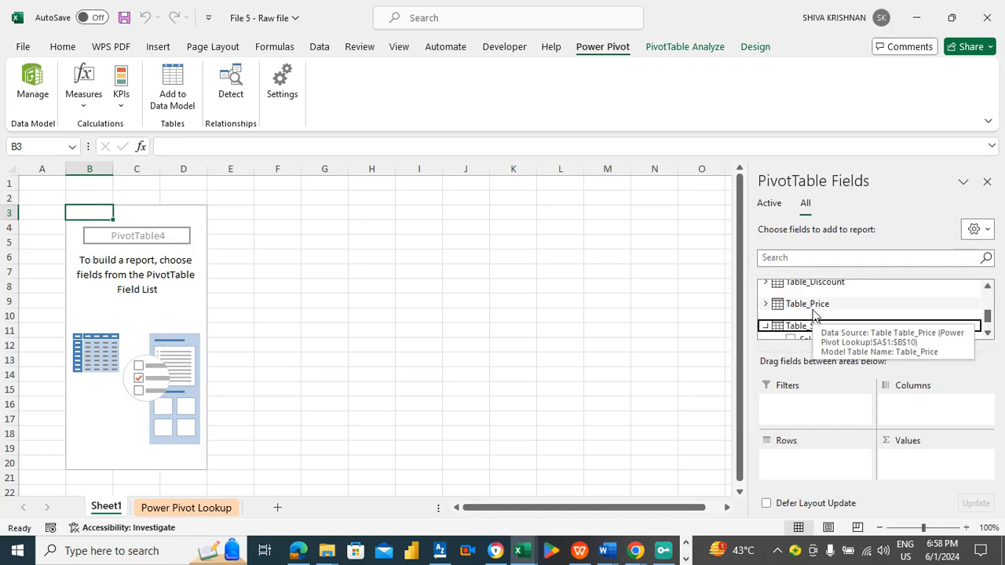
- Open the Power Pivot data model window and switch to the Table_Salesrep table
{"action": "left_click", "coordinate": [312, 421]}
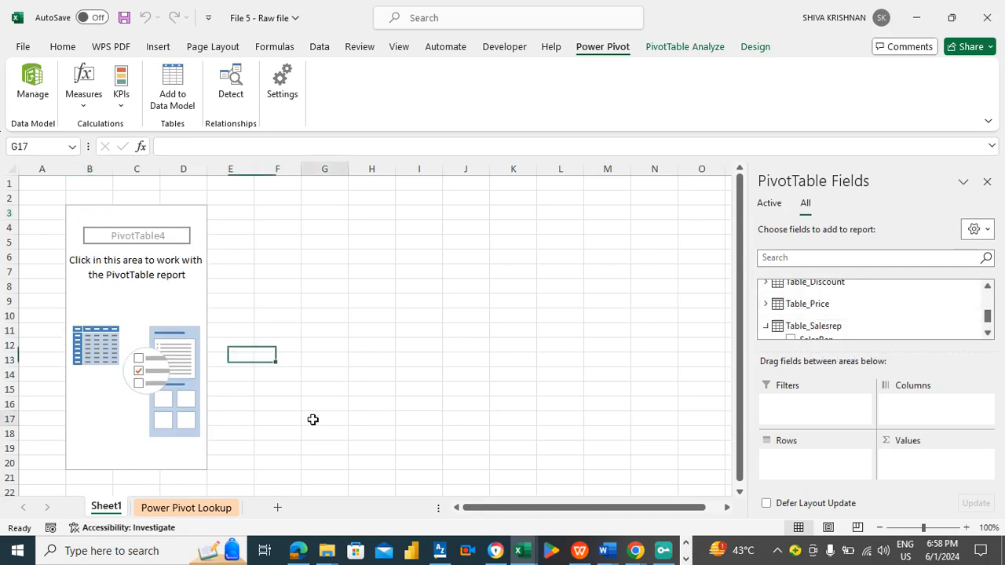
{"action": "left_click", "coordinate": [207, 509]}
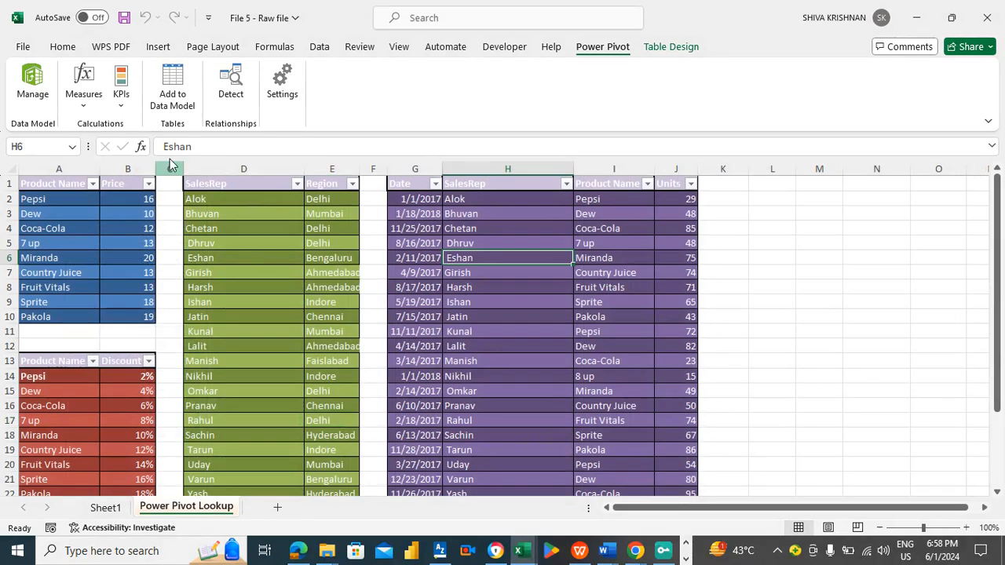
{"action": "left_click", "coordinate": [32, 81]}
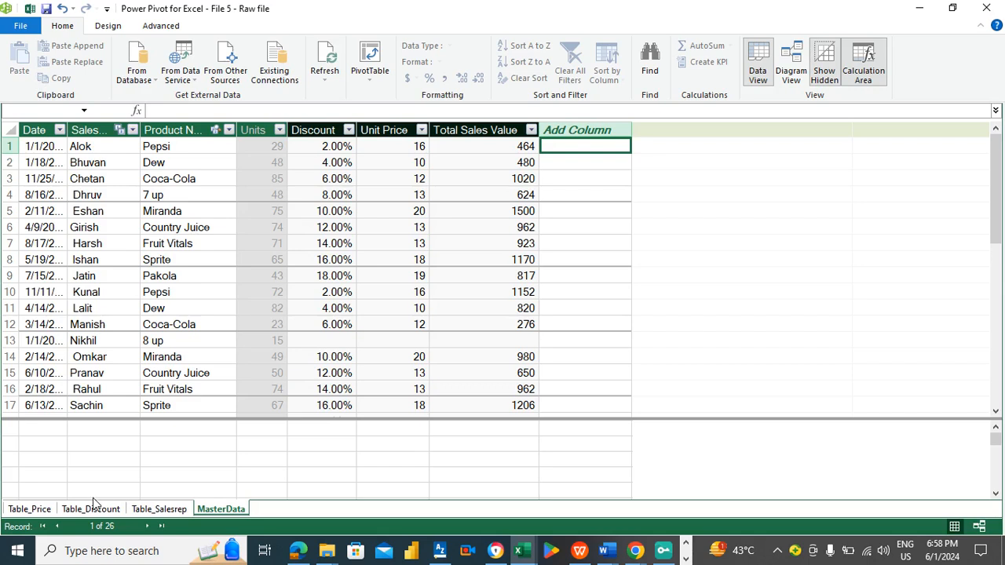
{"action": "left_click", "coordinate": [151, 515]}
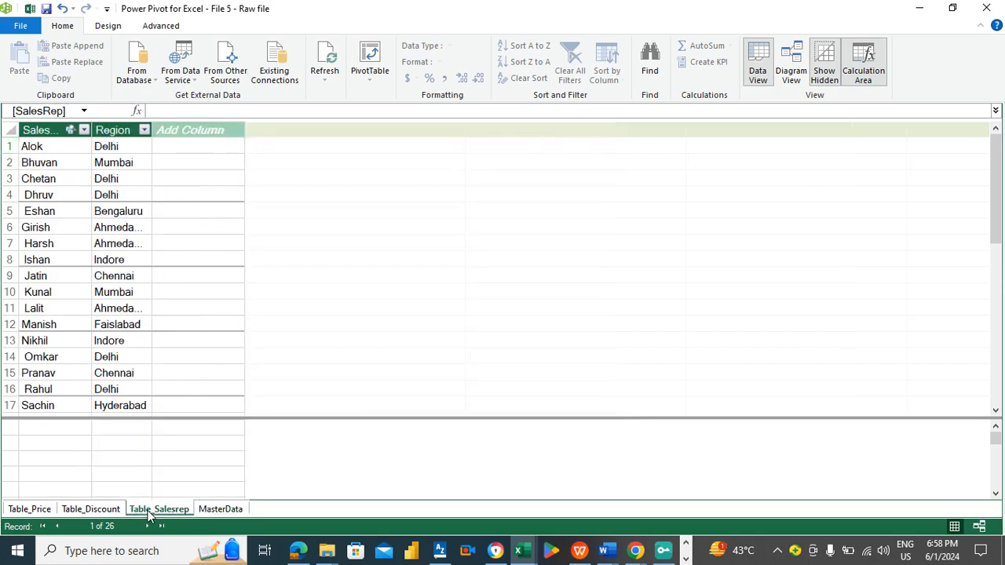
- Add a new column to Table_Salesrep and name it Units Sold
{"action": "left_click", "coordinate": [190, 149]}
{"action": "left_click", "coordinate": [190, 131]}
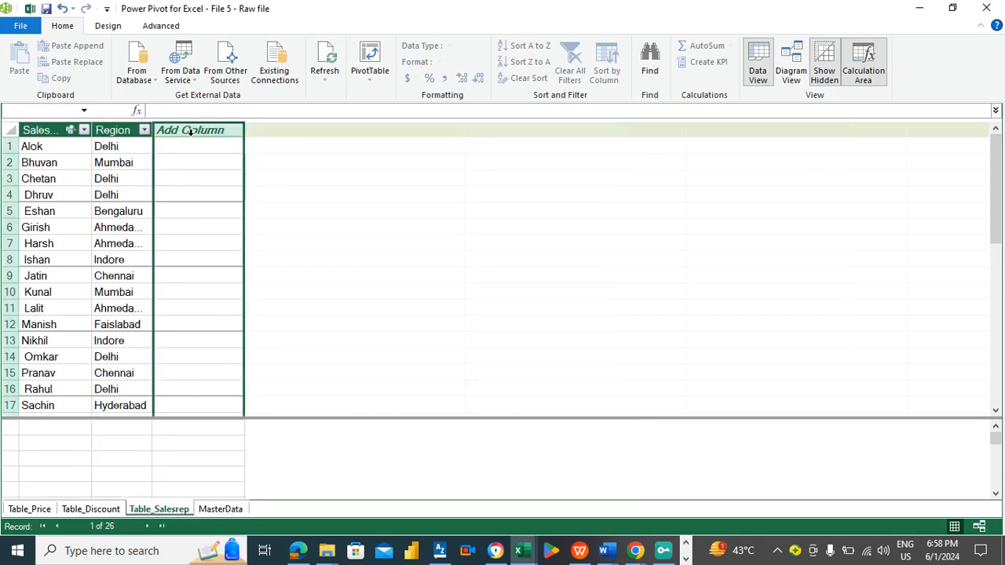
{"action": "double_click", "coordinate": [190, 131]}
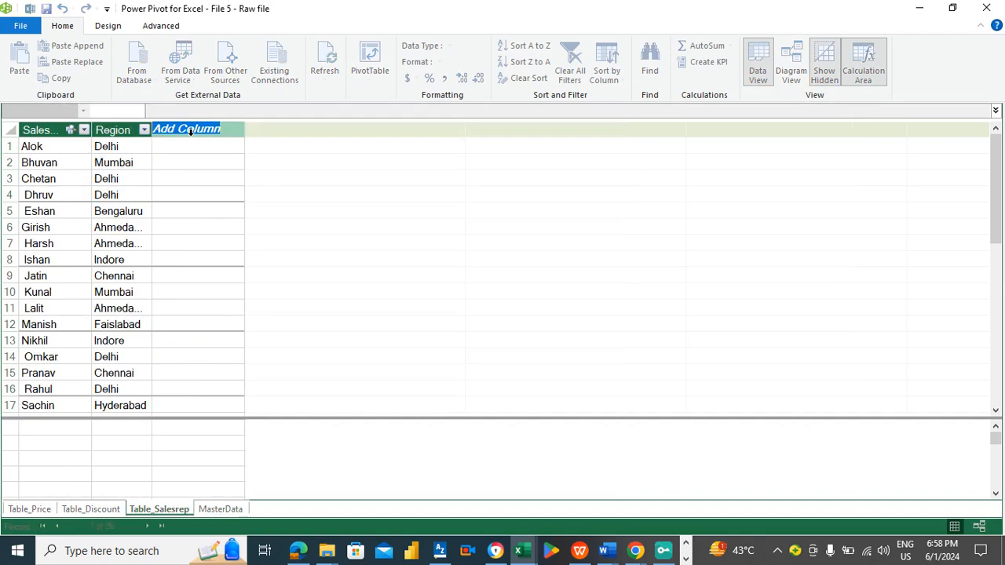
{"action": "type", "text": "Un"}
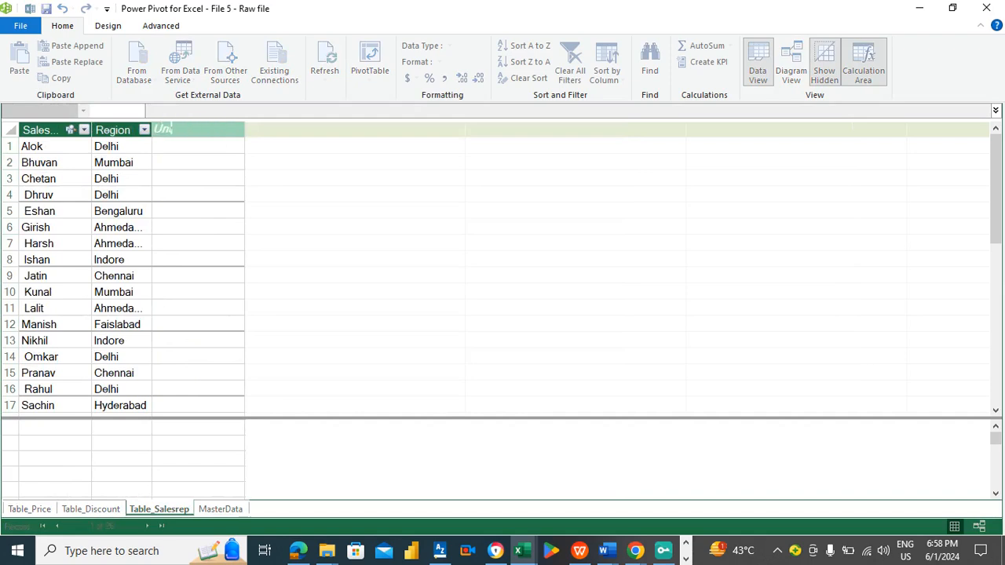
{"action": "type", "text": "its Sold"}
{"action": "key", "text": "Return"}
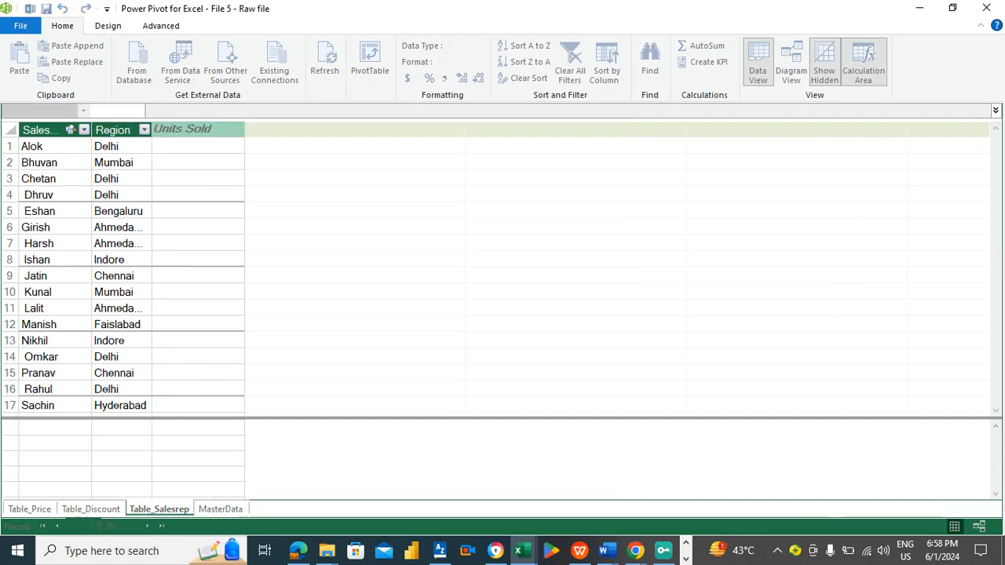
- Fill the Units Sold column with the formula =related(MasterData[Units])
{"action": "left_click", "coordinate": [178, 148]}
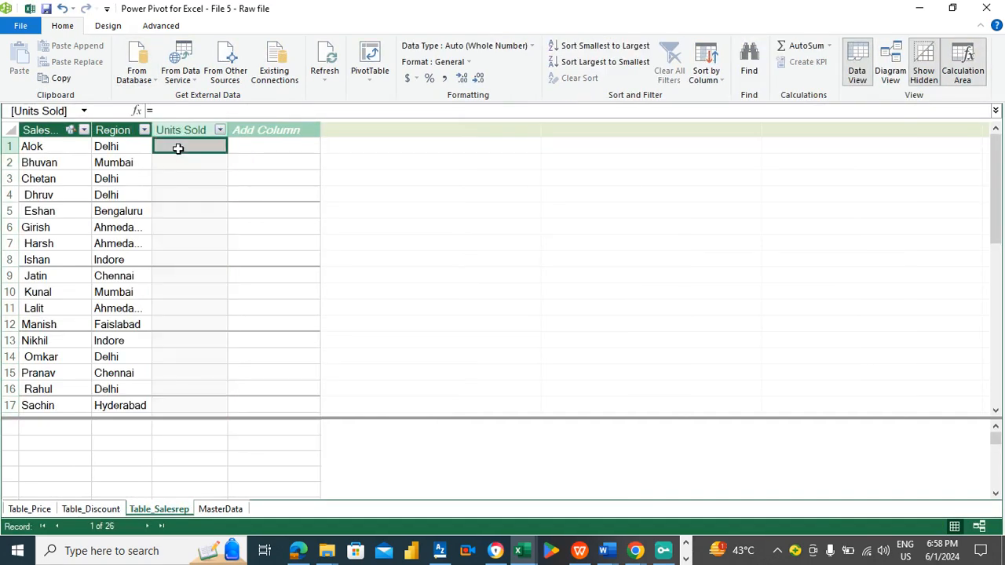
{"action": "type", "text": "=related"}
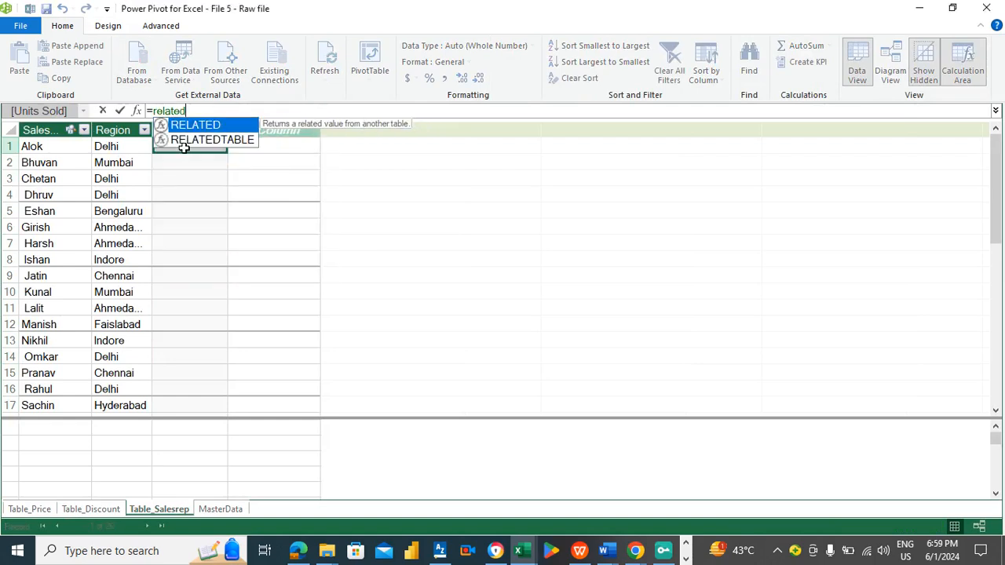
{"action": "type", "text": "("}
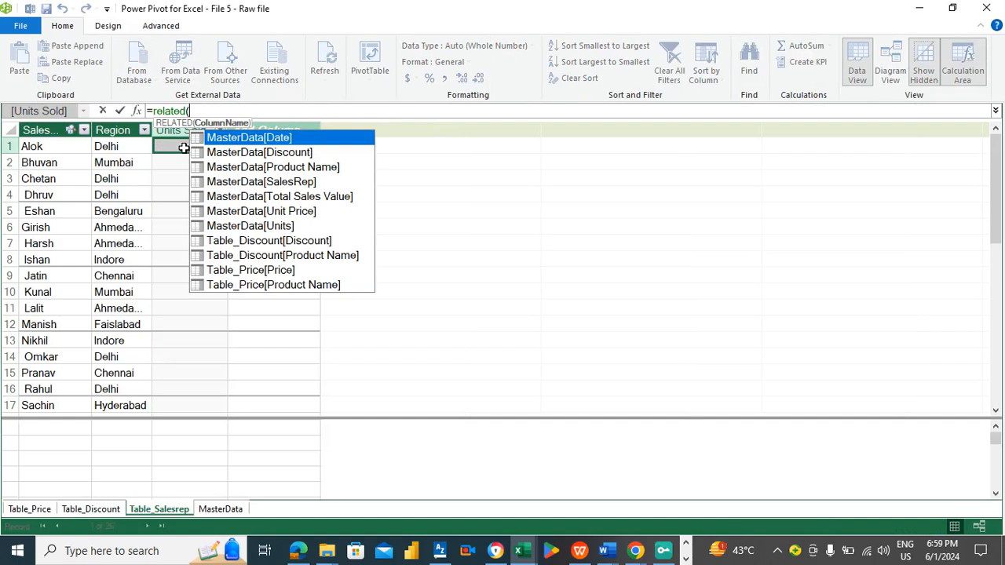
{"action": "double_click", "coordinate": [272, 226]}
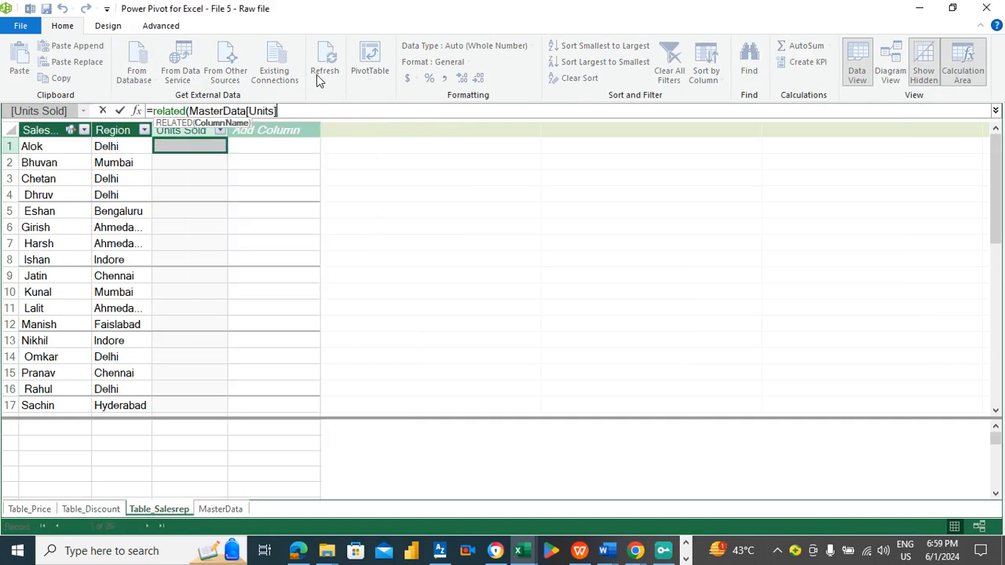
{"action": "type", "text": ")"}
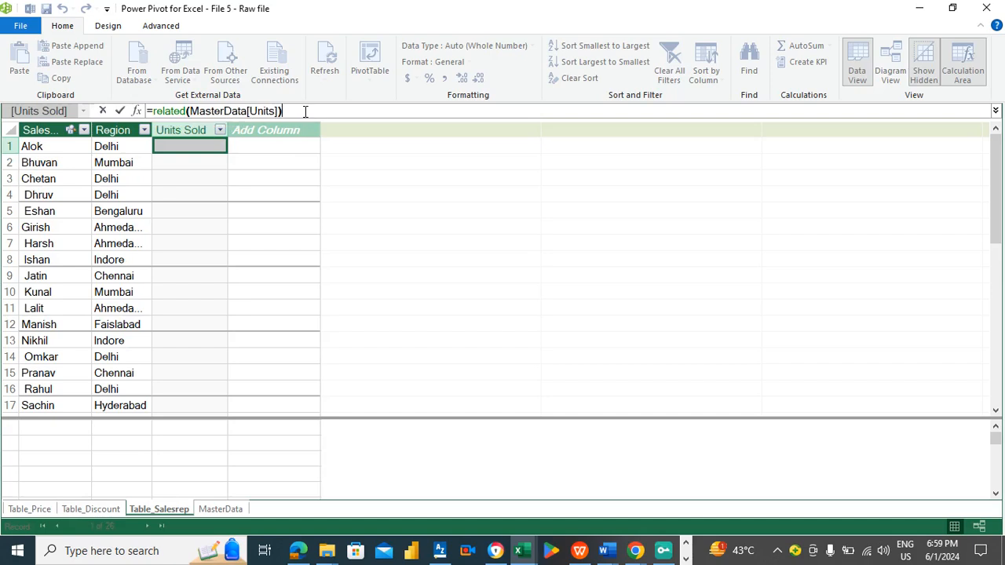
{"action": "key", "text": "Return"}
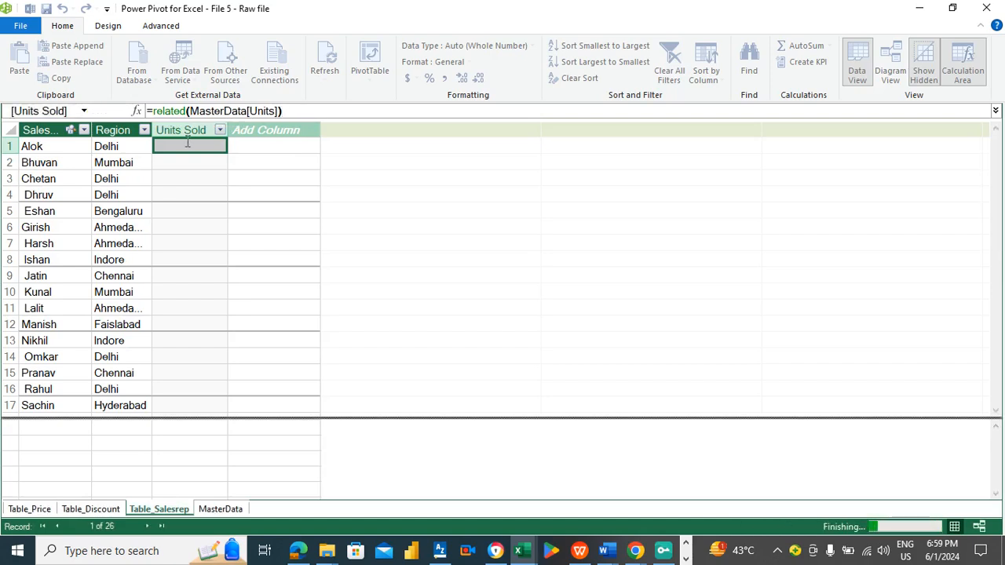
- Refresh all tables in the data model and close the refresh progress dialog
{"action": "left_click", "coordinate": [276, 150]}
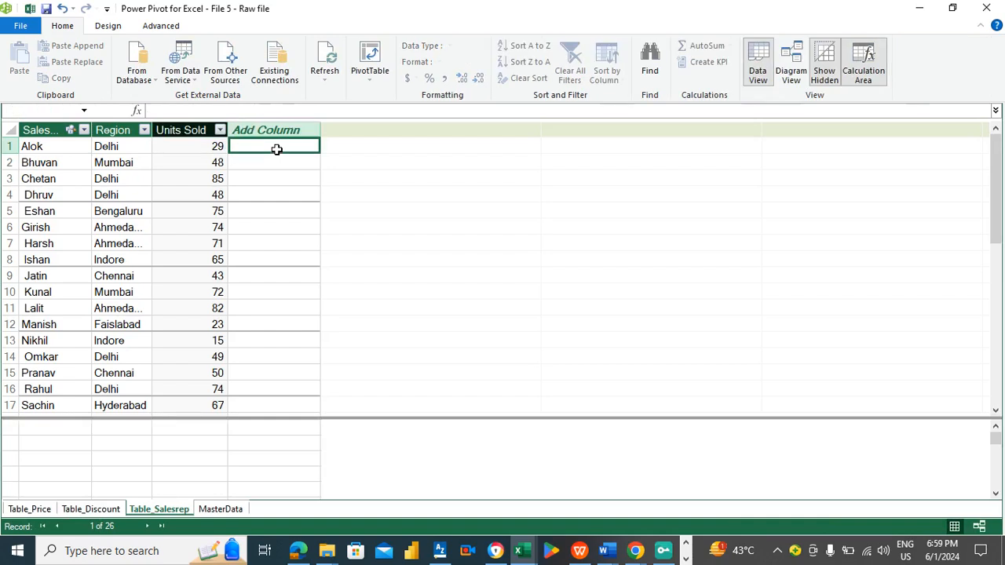
{"action": "left_click", "coordinate": [199, 149]}
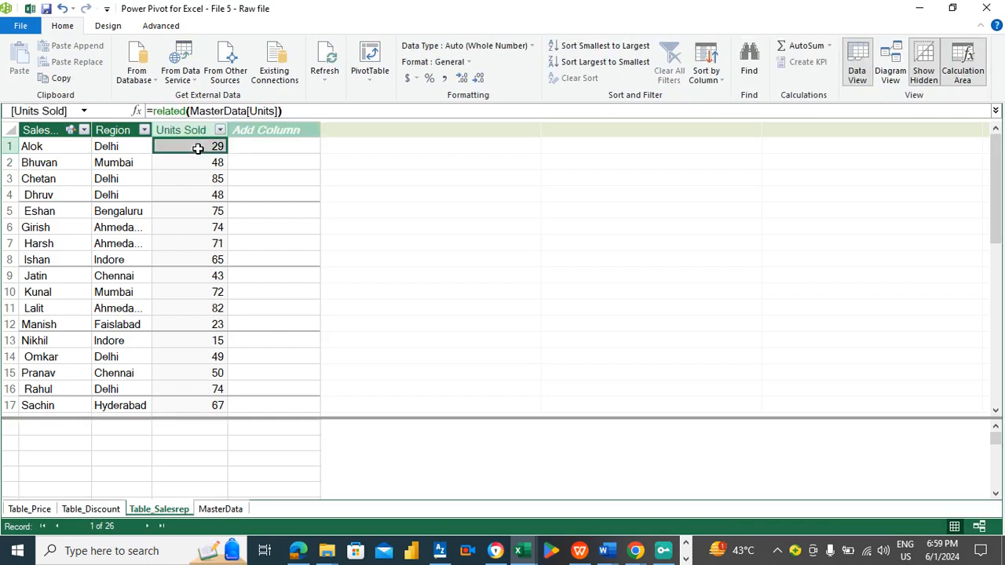
{"action": "left_click", "coordinate": [331, 81]}
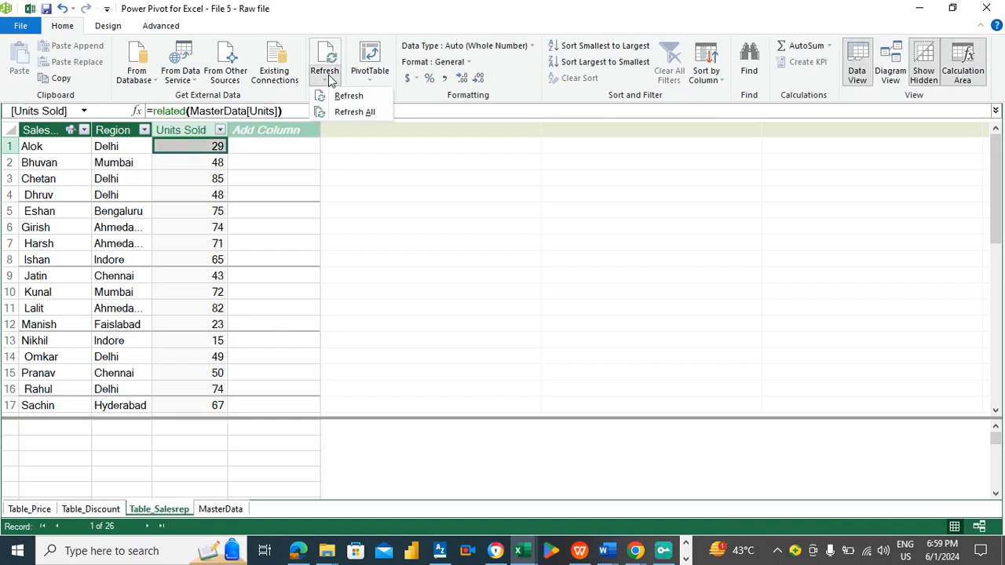
{"action": "left_click", "coordinate": [338, 114]}
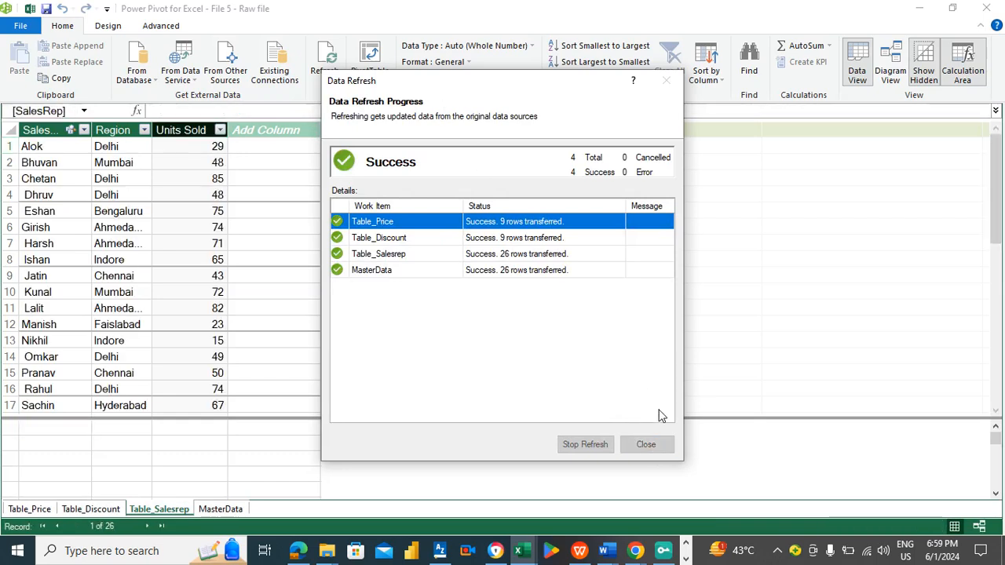
{"action": "left_click", "coordinate": [647, 445]}
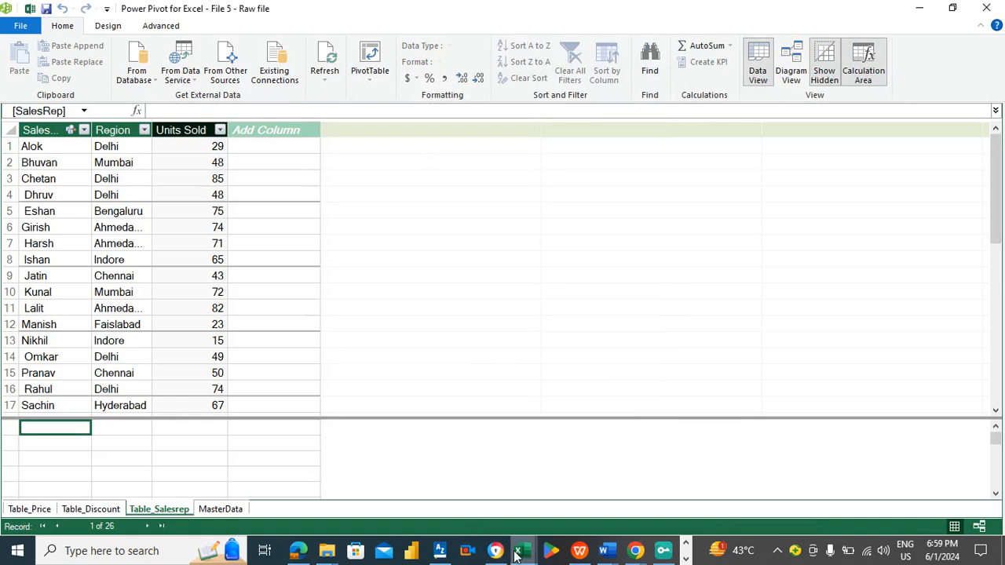
- Return to the Excel workbook and select the empty PivotTable on Sheet1
{"action": "mouse_move", "coordinate": [518, 556]}
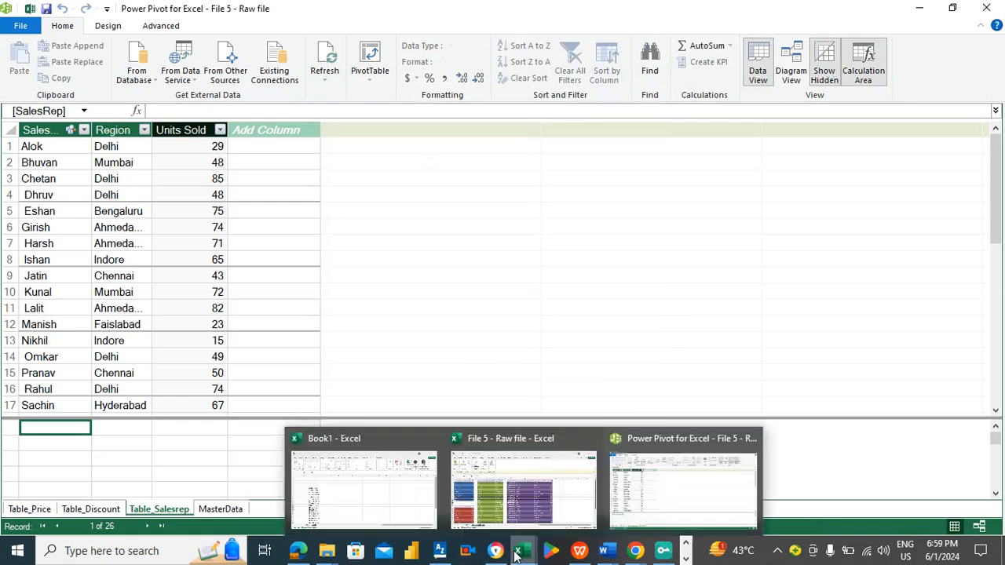
{"action": "left_click", "coordinate": [663, 483]}
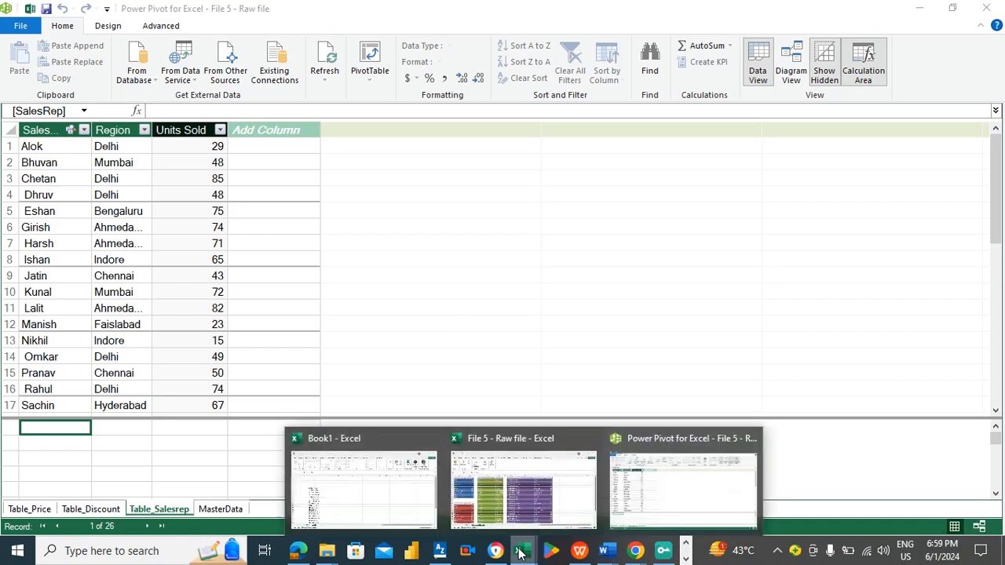
{"action": "left_click", "coordinate": [519, 468]}
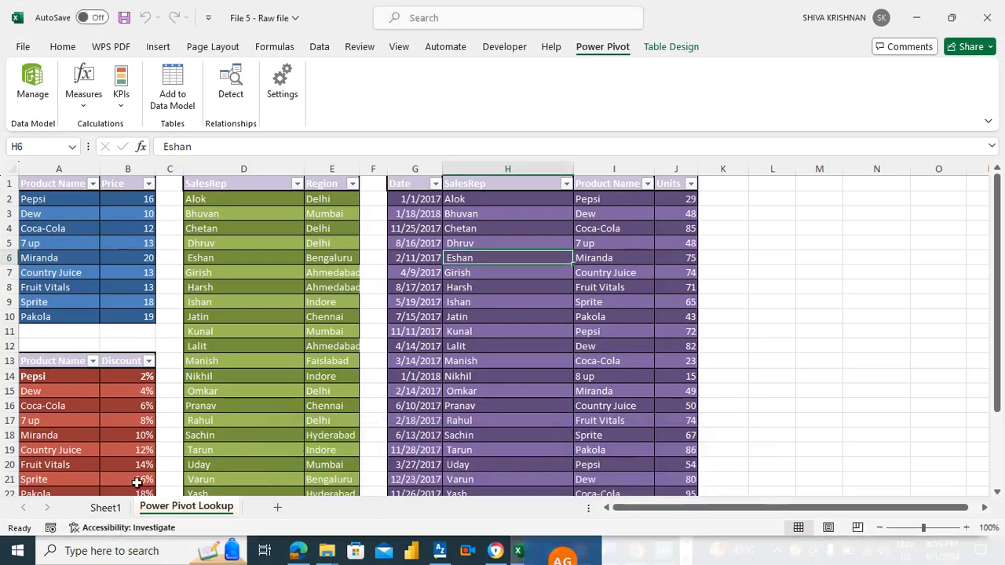
{"action": "left_click", "coordinate": [107, 508]}
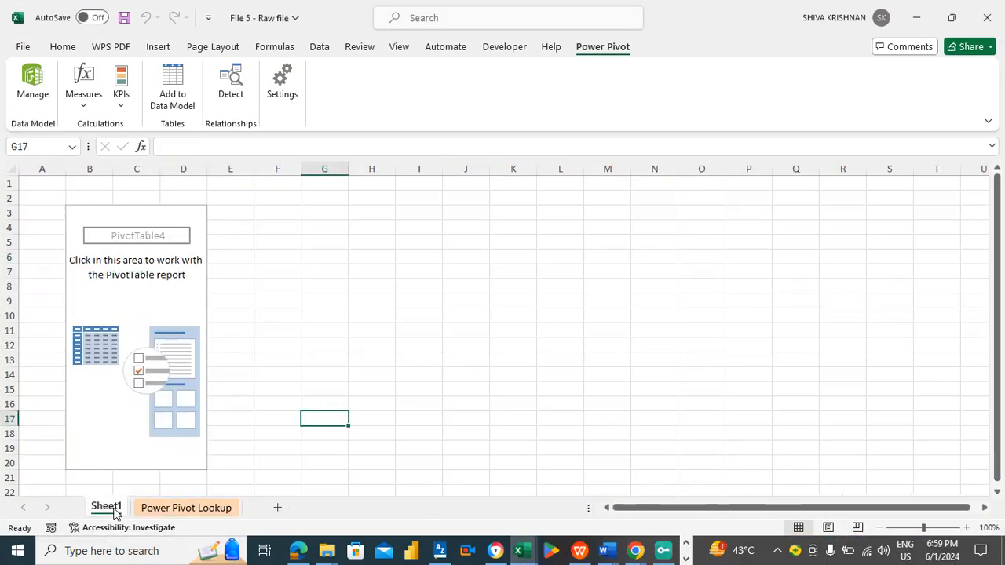
{"action": "left_click", "coordinate": [368, 271]}
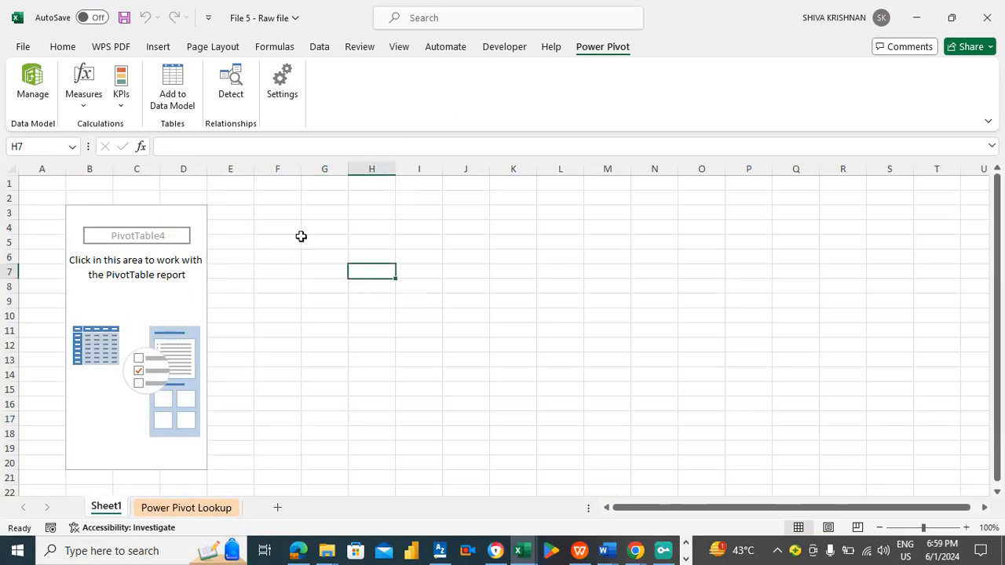
{"action": "left_click", "coordinate": [199, 286]}
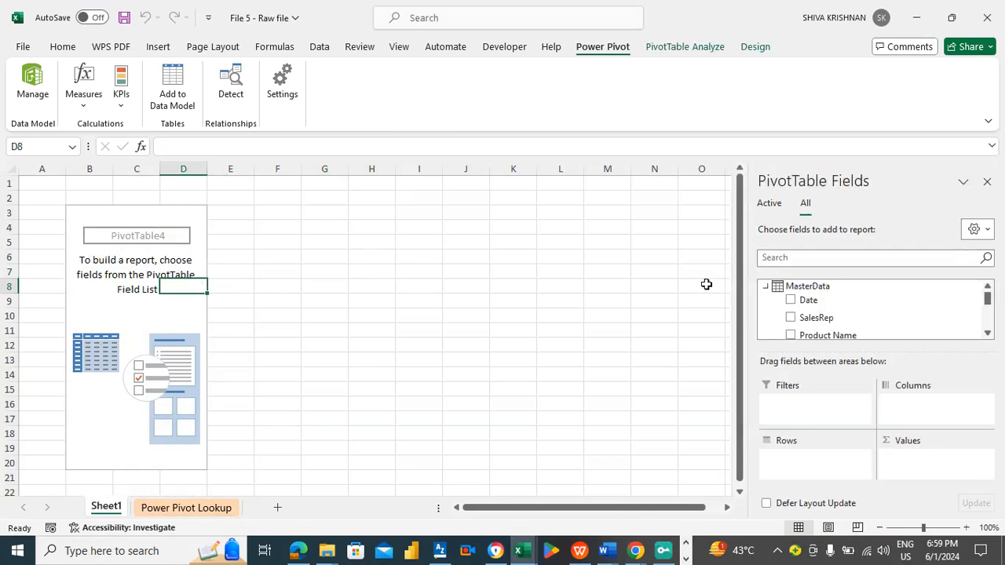
- Scroll the PivotTable field list down to the Table_Salesrep fields
{"action": "left_click", "coordinate": [988, 335]}
{"action": "left_click", "coordinate": [988, 334]}
{"action": "left_click", "coordinate": [988, 335]}
{"action": "left_click", "coordinate": [988, 335]}
{"action": "left_click", "coordinate": [988, 334]}
{"action": "left_click", "coordinate": [988, 335]}
{"action": "left_click", "coordinate": [988, 335]}
{"action": "left_click", "coordinate": [988, 335]}
{"action": "left_click", "coordinate": [988, 334]}
{"action": "left_click", "coordinate": [988, 335]}
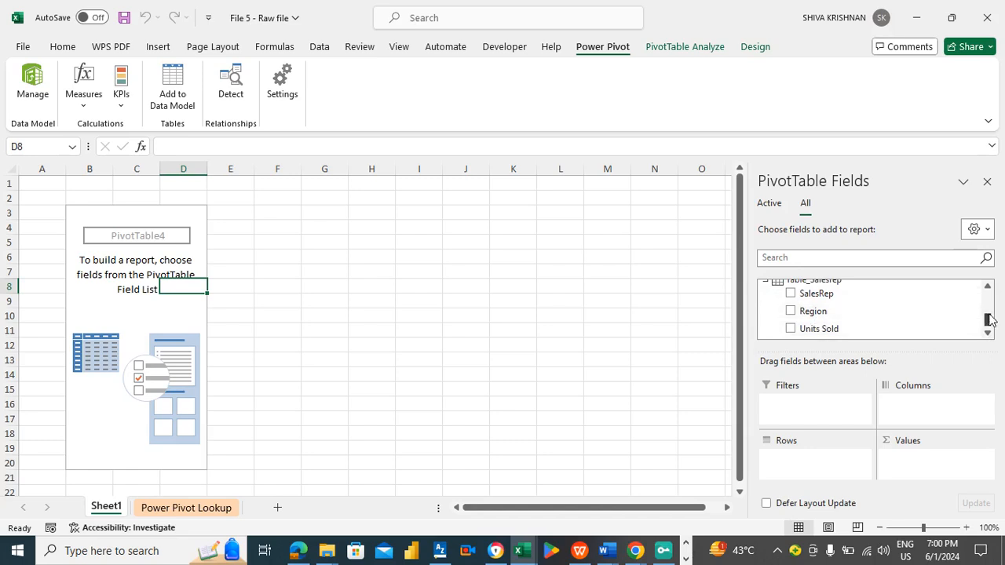
- Scroll through the PivotTable field list to review the MasterData and Table_Salesrep fields
{"action": "left_click", "coordinate": [988, 289]}
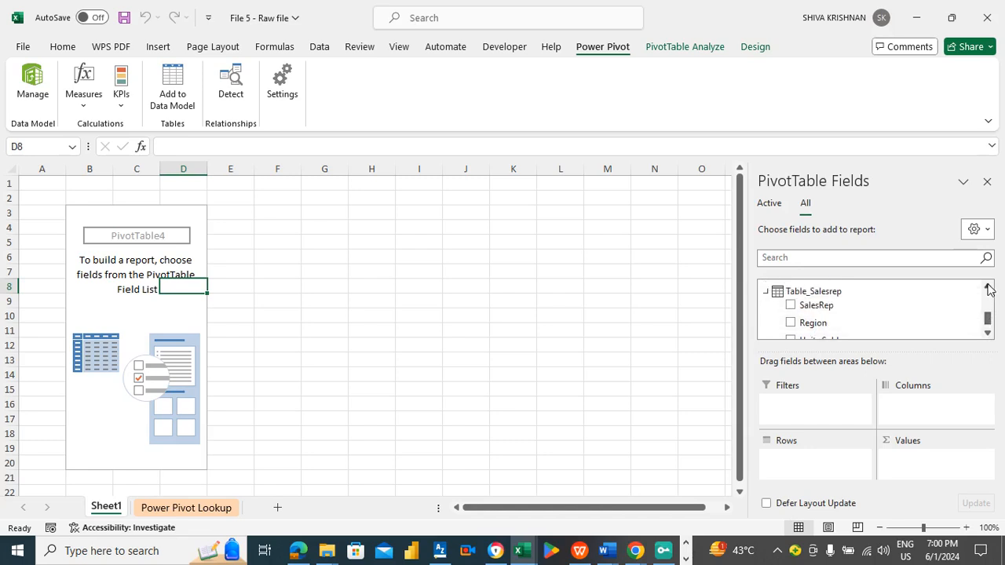
{"action": "left_click", "coordinate": [989, 288]}
{"action": "left_click", "coordinate": [989, 288]}
{"action": "left_click", "coordinate": [989, 288]}
{"action": "left_click", "coordinate": [989, 289]}
{"action": "left_click", "coordinate": [989, 288]}
{"action": "left_click", "coordinate": [989, 289]}
{"action": "left_click", "coordinate": [989, 289]}
{"action": "left_click", "coordinate": [988, 288]}
{"action": "left_click", "coordinate": [989, 289]}
{"action": "left_click", "coordinate": [989, 288]}
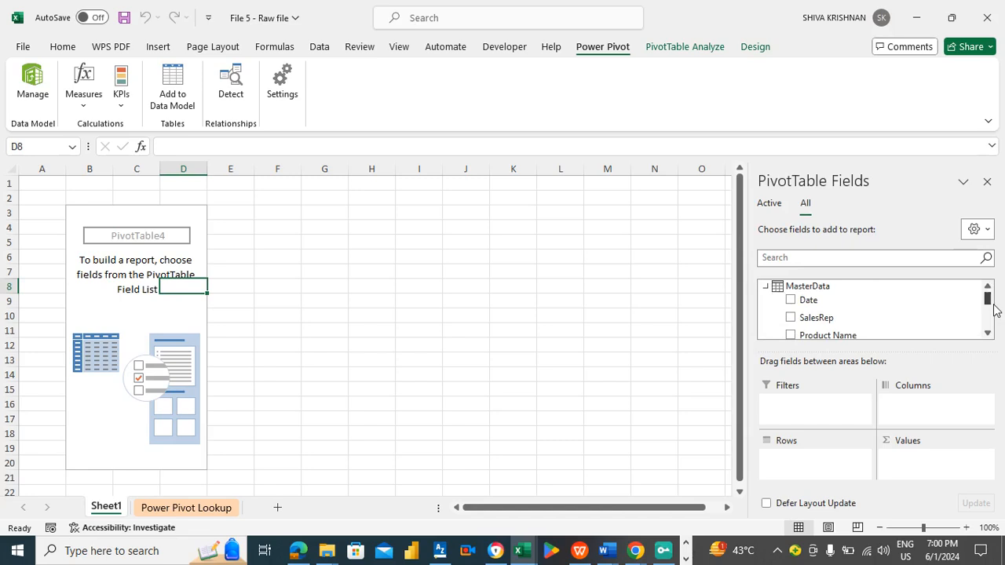
{"action": "left_click", "coordinate": [989, 335]}
{"action": "left_click", "coordinate": [989, 336]}
{"action": "left_click", "coordinate": [989, 335]}
{"action": "left_click", "coordinate": [989, 336]}
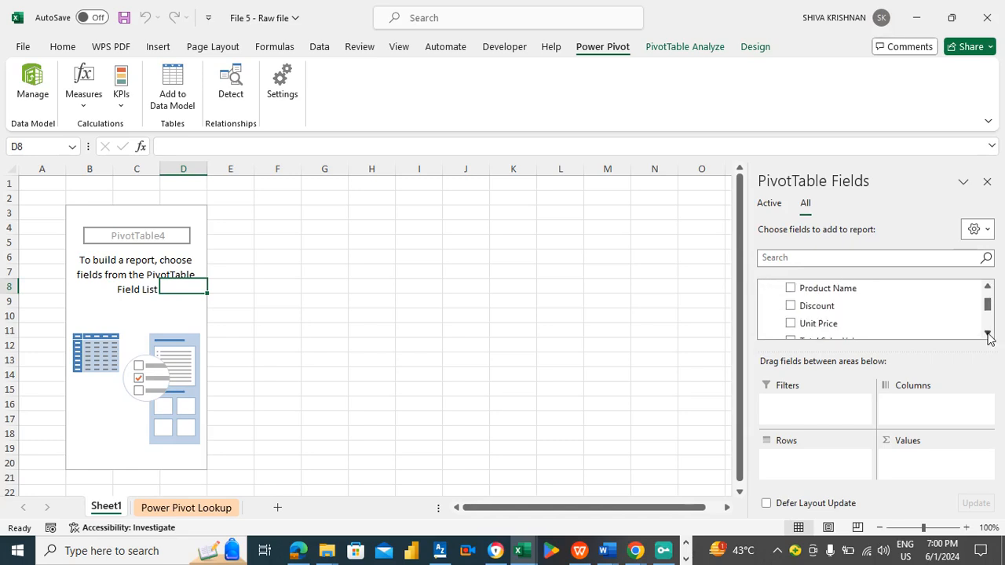
{"action": "left_click", "coordinate": [989, 287]}
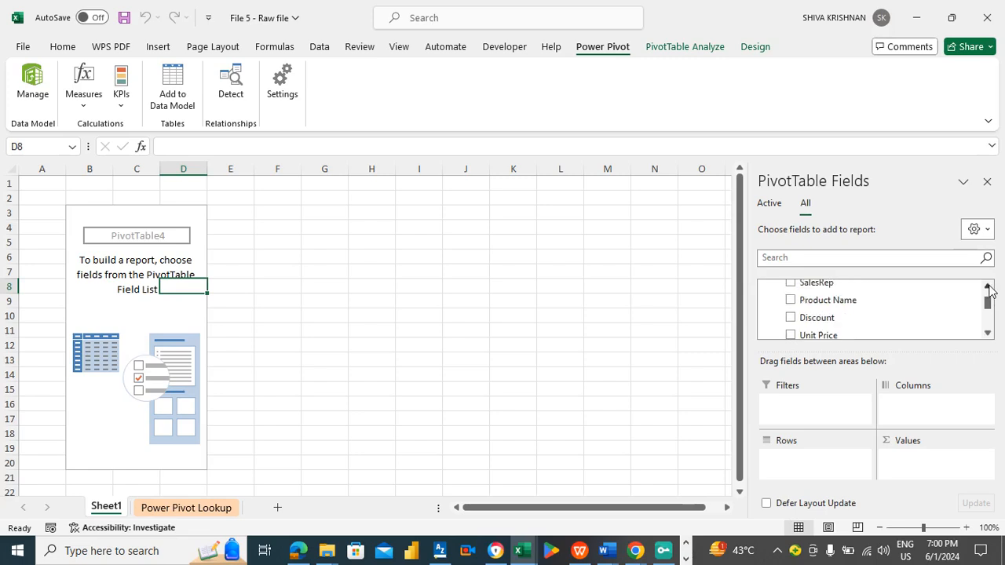
{"action": "left_click", "coordinate": [989, 287]}
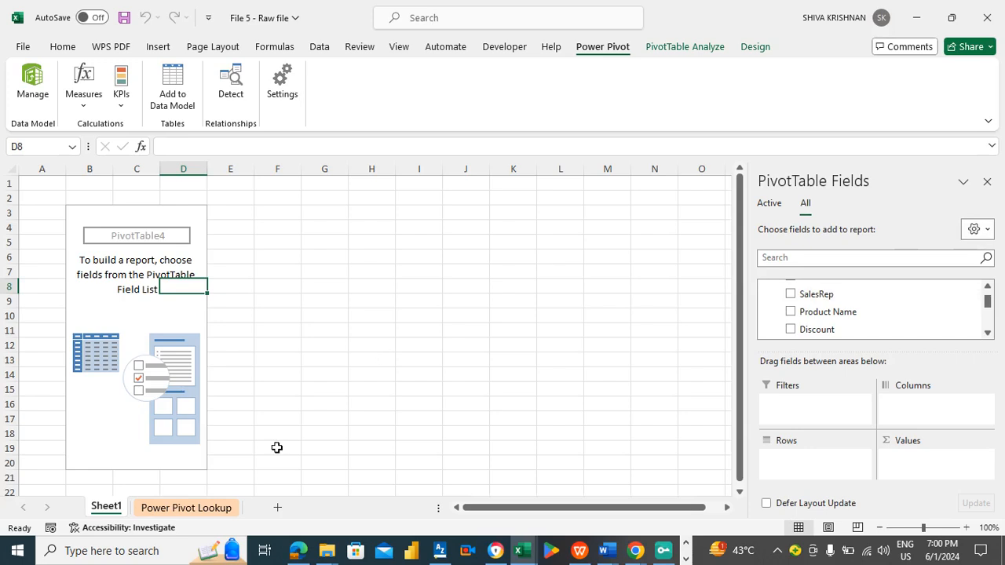
- Add four new blank worksheets, Sheet2 through Sheet5, after the Power Pivot Lookup sheet
{"action": "left_click", "coordinate": [203, 508]}
{"action": "left_click", "coordinate": [56, 211]}
{"action": "key", "text": "Up"}
{"action": "key", "text": "Up"}
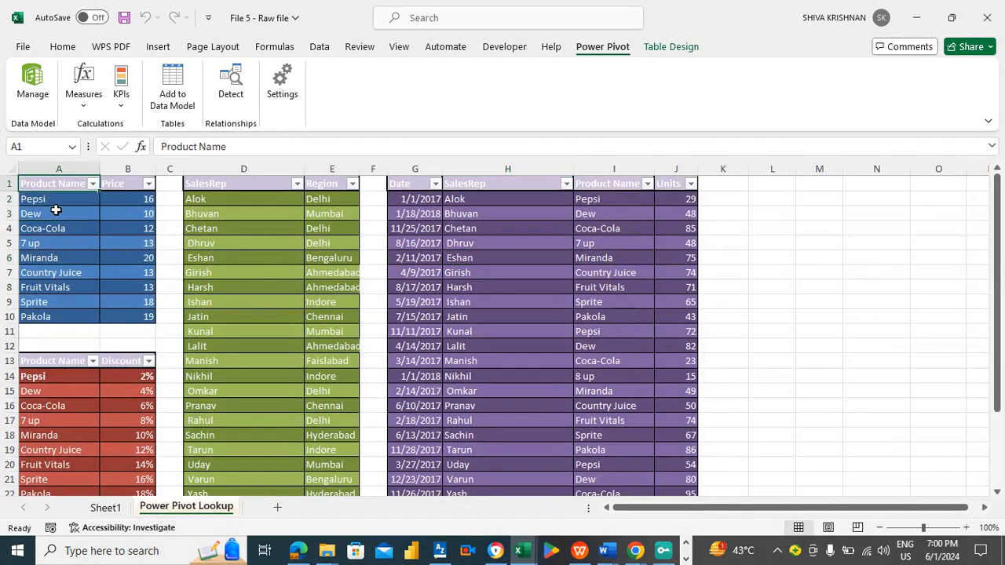
{"action": "left_click", "coordinate": [277, 508]}
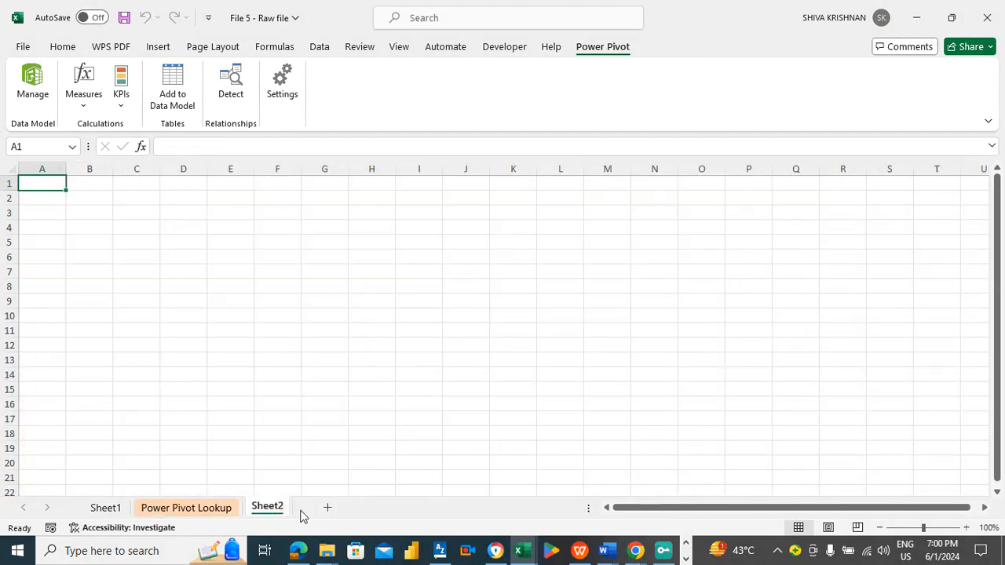
{"action": "left_click", "coordinate": [328, 509]}
{"action": "left_click", "coordinate": [428, 508]}
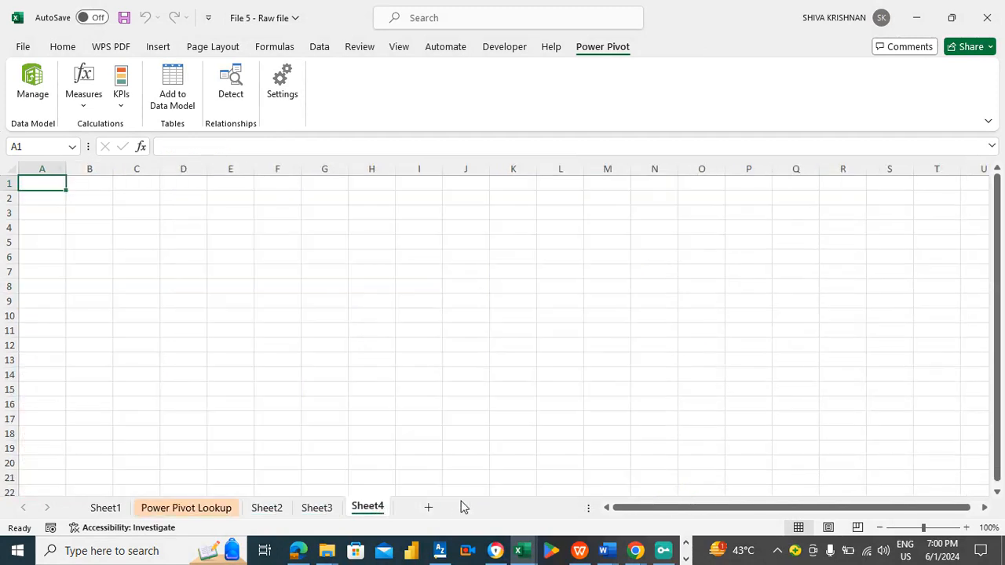
{"action": "left_click", "coordinate": [433, 511]}
{"action": "left_click", "coordinate": [267, 510]}
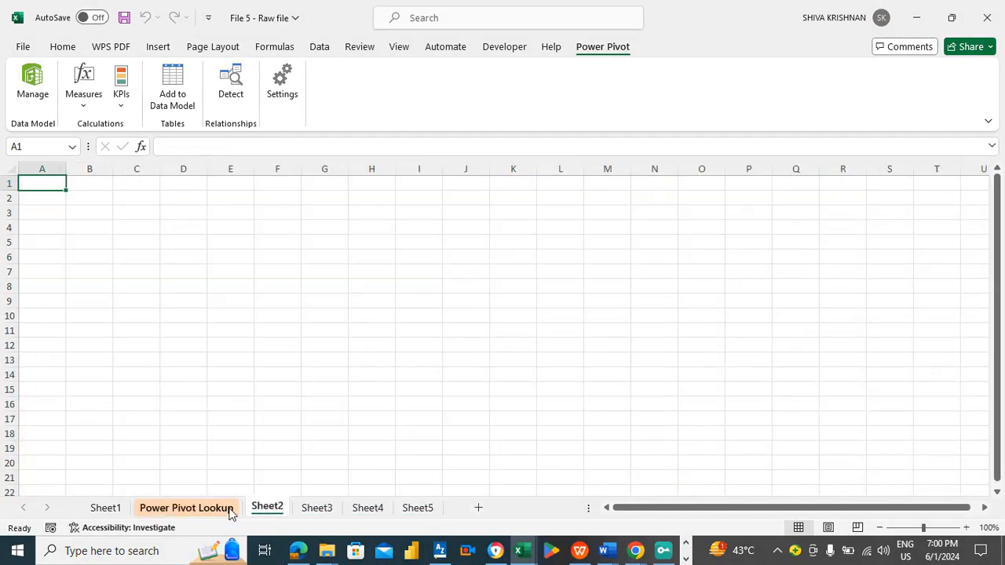
- Copy the Product Name and Price table from Power Pivot Lookup into Sheet2 at A1
{"action": "left_click", "coordinate": [228, 509]}
{"action": "key", "text": "ctrl+a"}
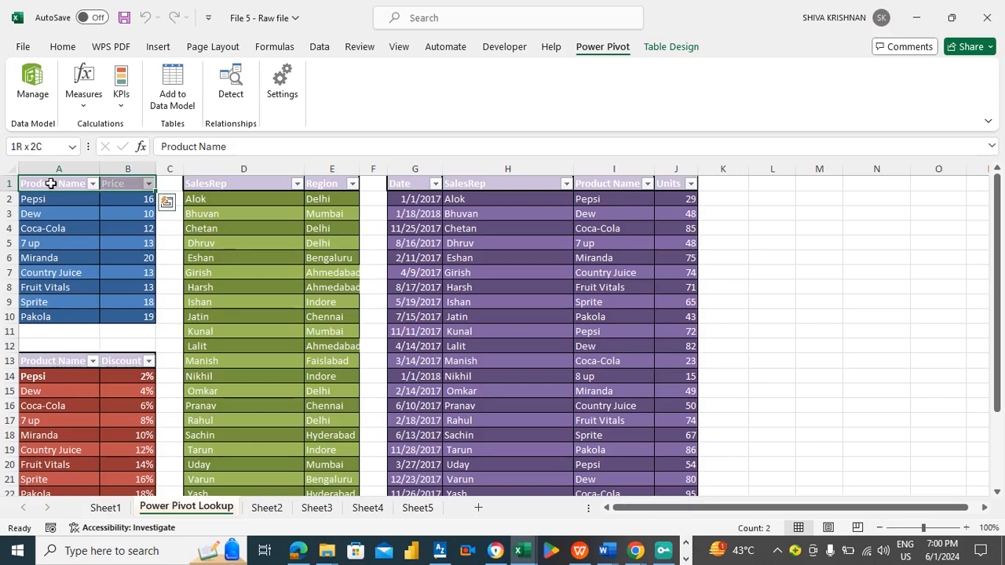
{"action": "key", "text": "ctrl+c"}
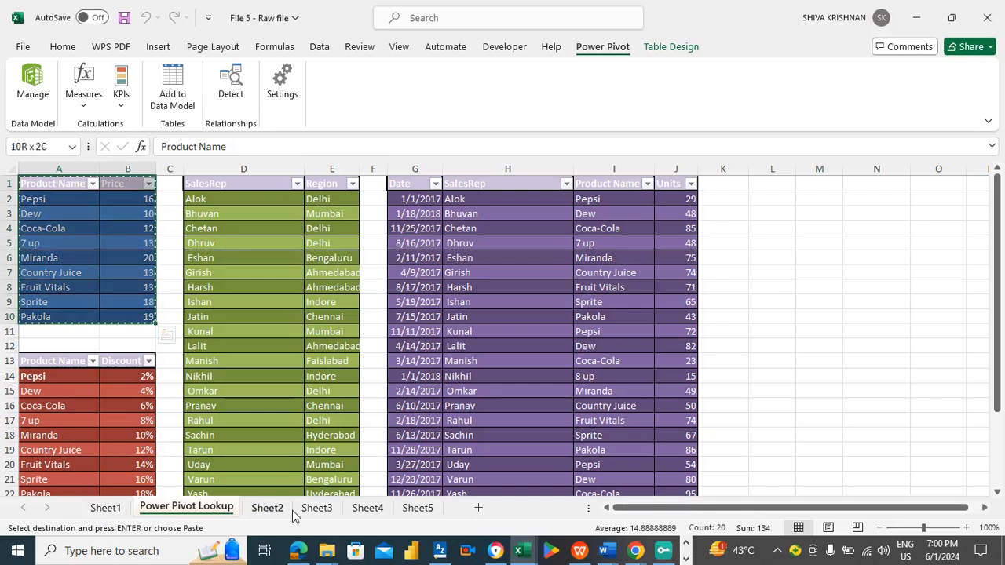
{"action": "left_click", "coordinate": [283, 510]}
{"action": "key", "text": "ctrl+v"}
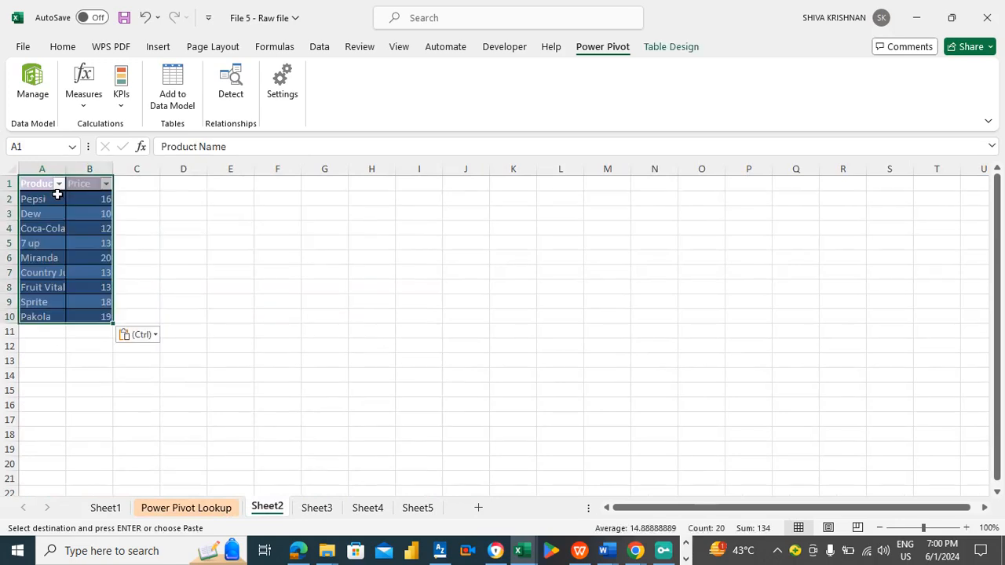
- Copy the Product Name and Discount table from Power Pivot Lookup into Sheet3 at A1
{"action": "left_click", "coordinate": [189, 508]}
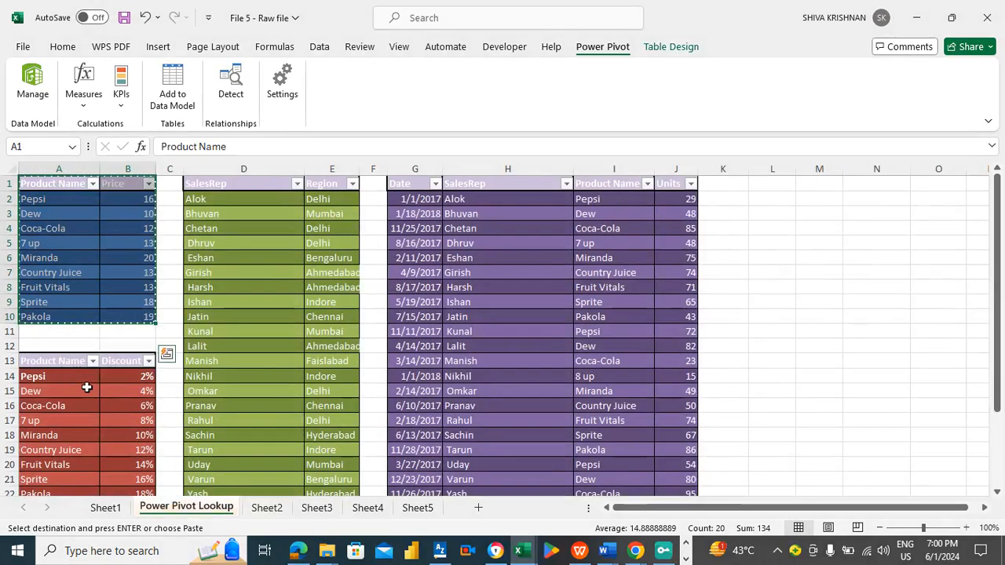
{"action": "left_click", "coordinate": [67, 379]}
{"action": "left_click", "coordinate": [68, 366]}
{"action": "key", "text": "ctrl+shift+Right"}
{"action": "key", "text": "ctrl+shift+Down"}
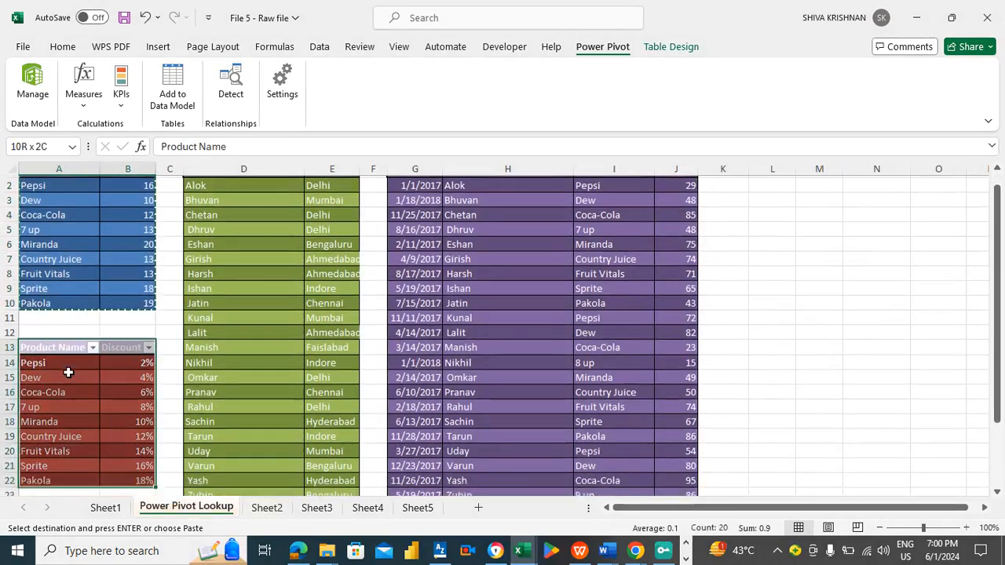
{"action": "key", "text": "ctrl+c"}
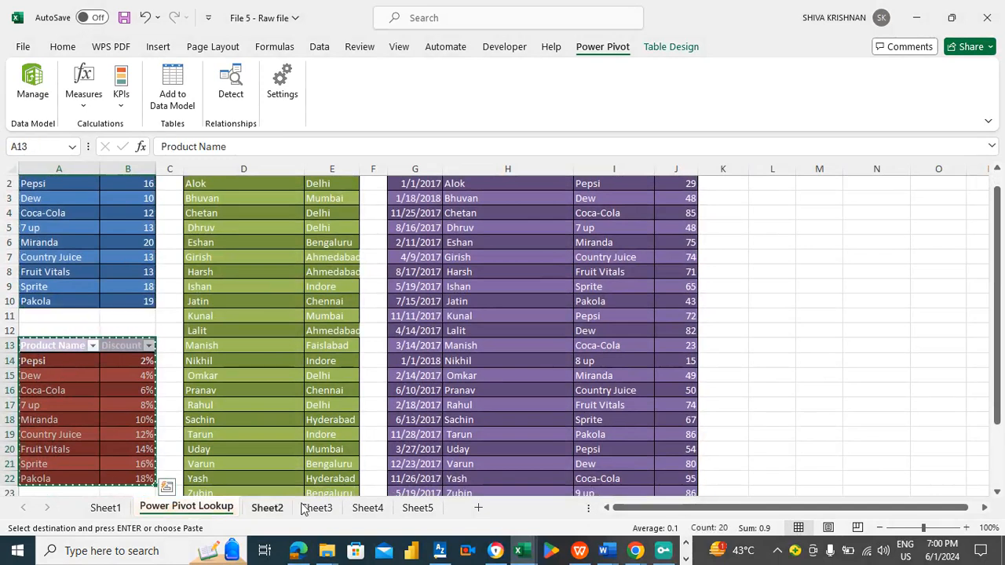
{"action": "left_click", "coordinate": [316, 508]}
{"action": "key", "text": "ctrl+v"}
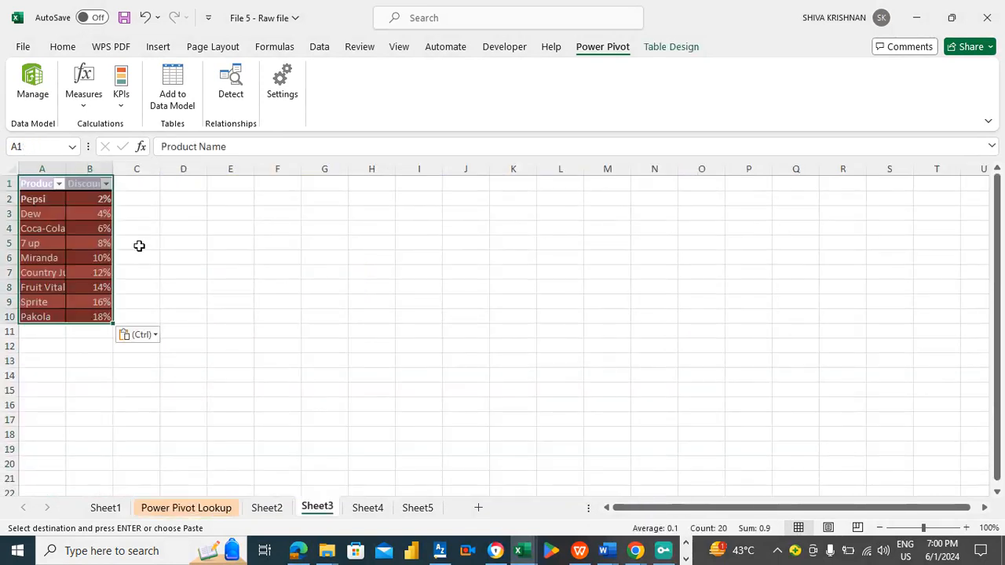
- Copy the SalesRep and Region table from Power Pivot Lookup into Sheet4 at A1
{"action": "left_click", "coordinate": [181, 508]}
{"action": "left_click", "coordinate": [231, 183]}
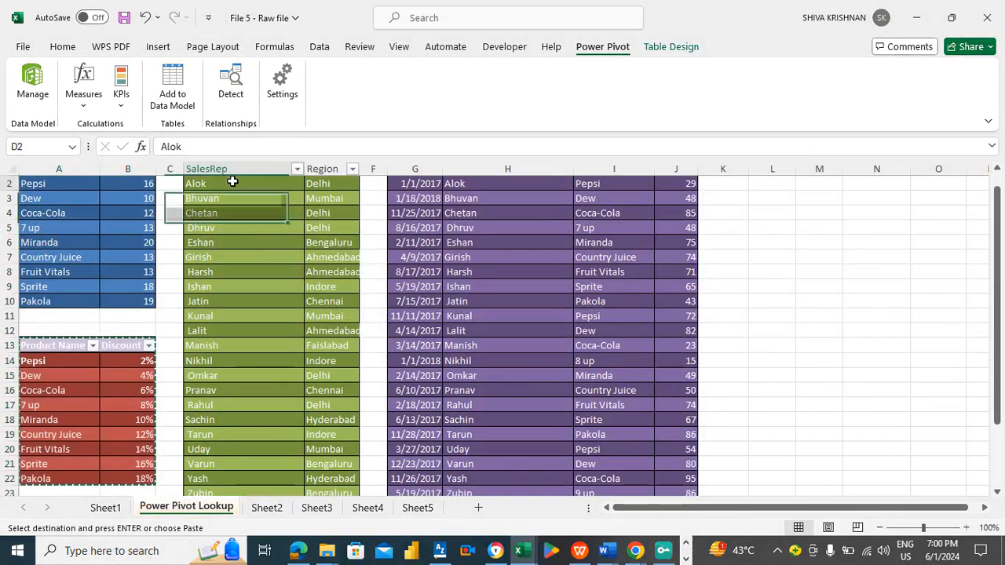
{"action": "key", "text": "Up"}
{"action": "key", "text": "ctrl+shift+Right"}
{"action": "key", "text": "ctrl+shift+Down"}
{"action": "key", "text": "ctrl+c"}
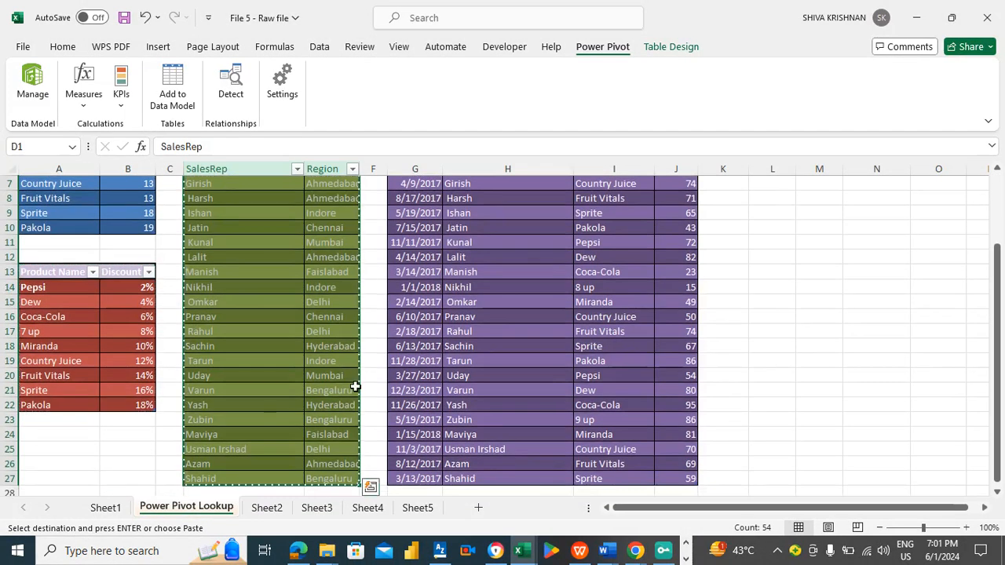
{"action": "left_click", "coordinate": [368, 508]}
{"action": "key", "text": "ctrl+v"}
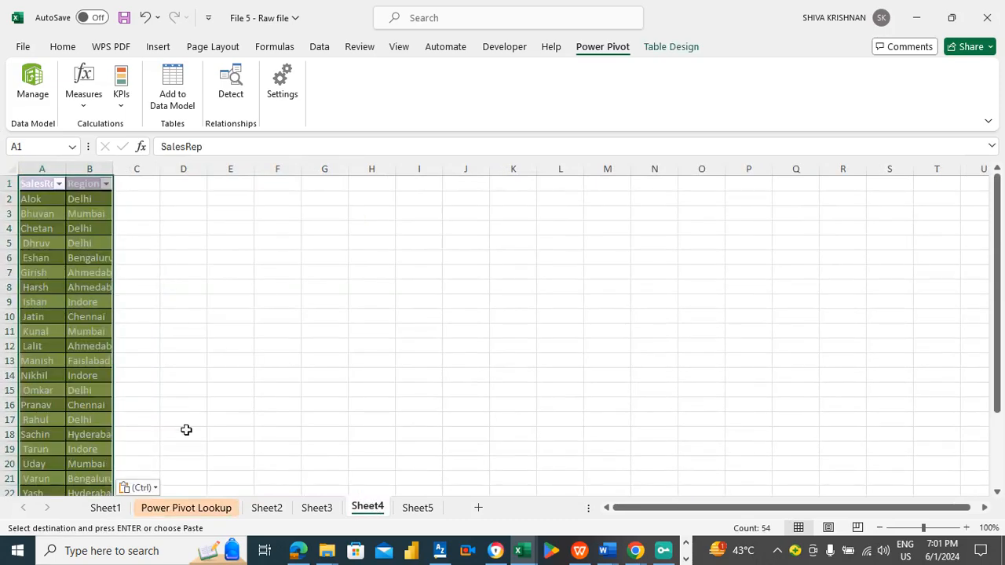
- Copy the Date, SalesRep, Product Name and Units table from Power Pivot Lookup into Sheet5 at A1
{"action": "left_click", "coordinate": [186, 508]}
{"action": "left_click", "coordinate": [437, 196]}
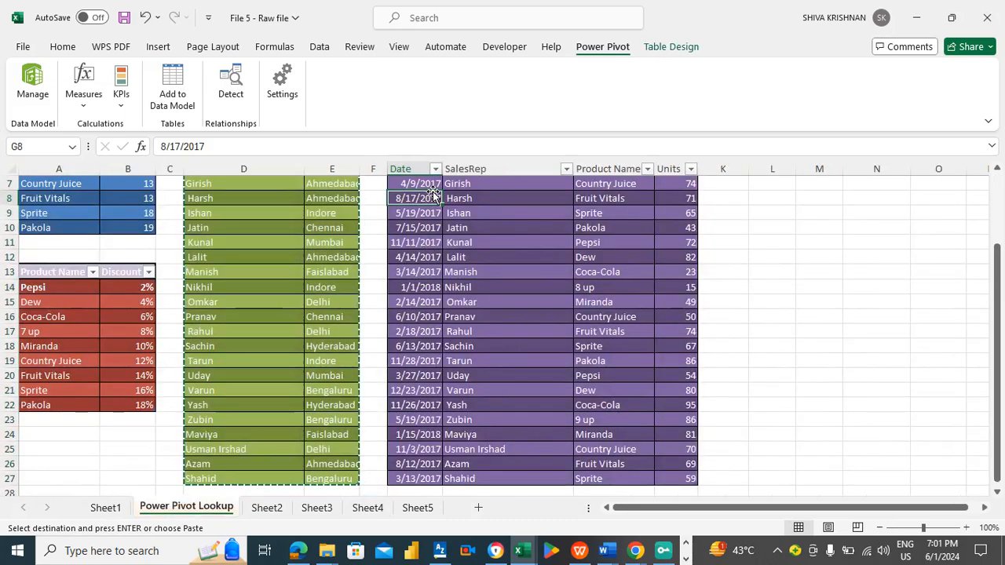
{"action": "key", "text": "ctrl+Up"}
{"action": "key", "text": "Down"}
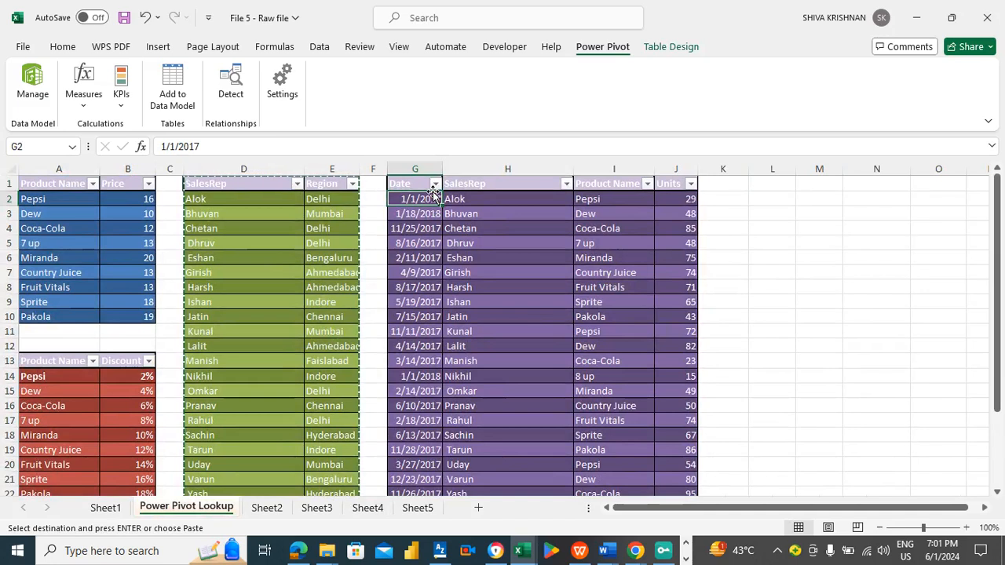
{"action": "key", "text": "Up"}
{"action": "key", "text": "ctrl+shift+Right"}
{"action": "key", "text": "ctrl+shift+Down"}
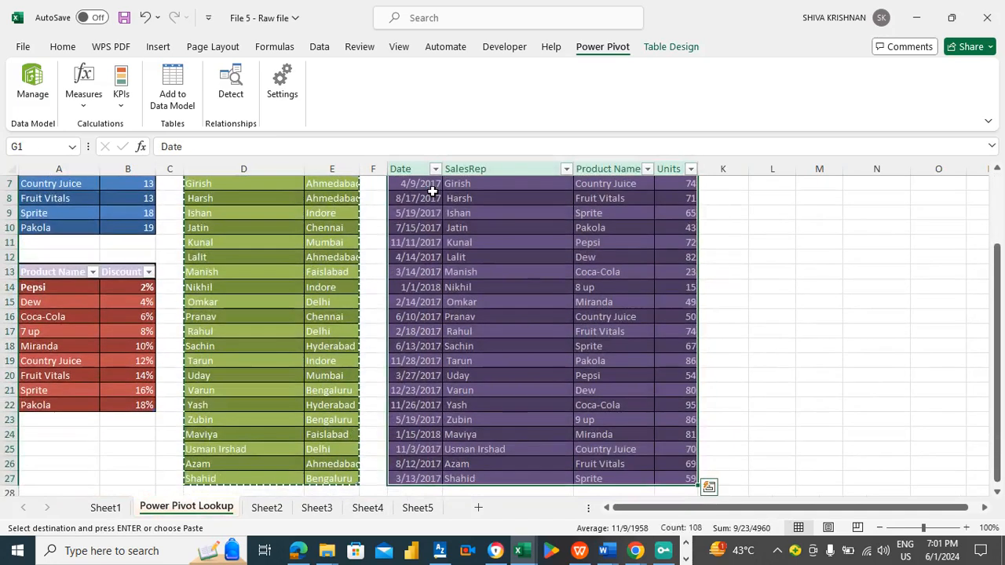
{"action": "left_click", "coordinate": [419, 508]}
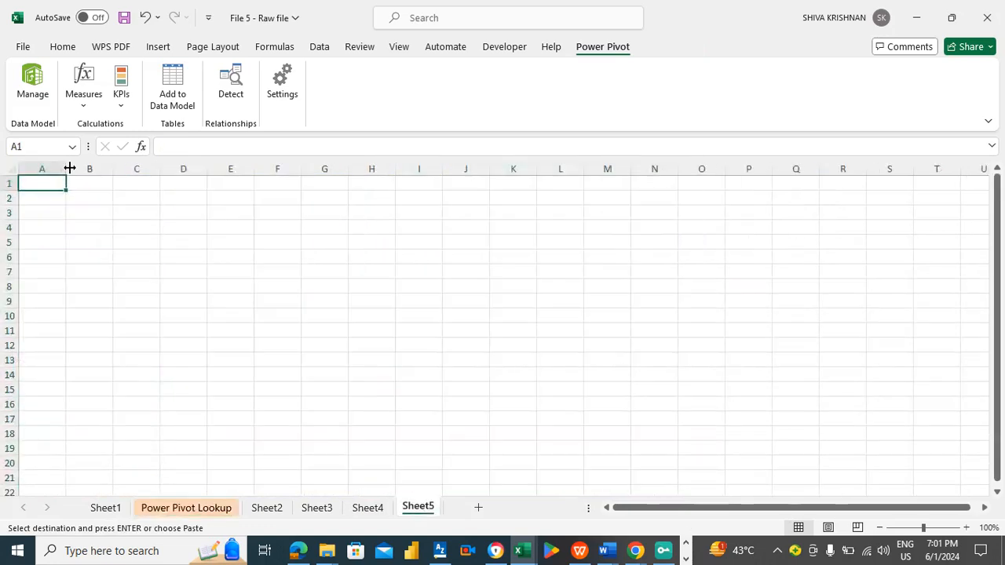
{"action": "key", "text": "ctrl+v"}
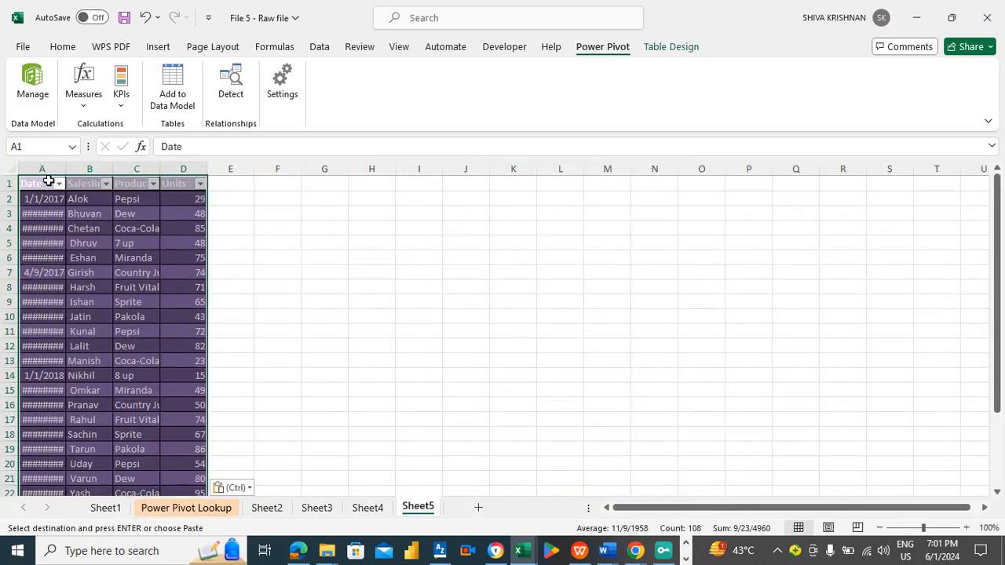
- Autofit column A on Sheet5 so the dates display fully
{"action": "double_click", "coordinate": [66, 170]}
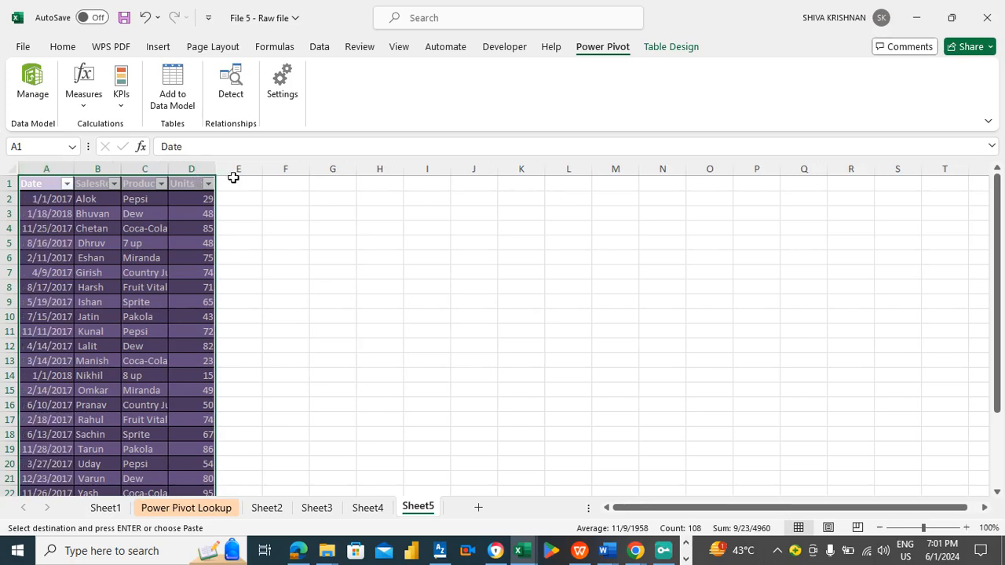
{"action": "left_click", "coordinate": [237, 208]}
{"action": "key", "text": "Up"}
{"action": "key", "text": "Left"}
{"action": "key", "text": "Left"}
{"action": "key", "text": "Left"}
{"action": "key", "text": "Left"}
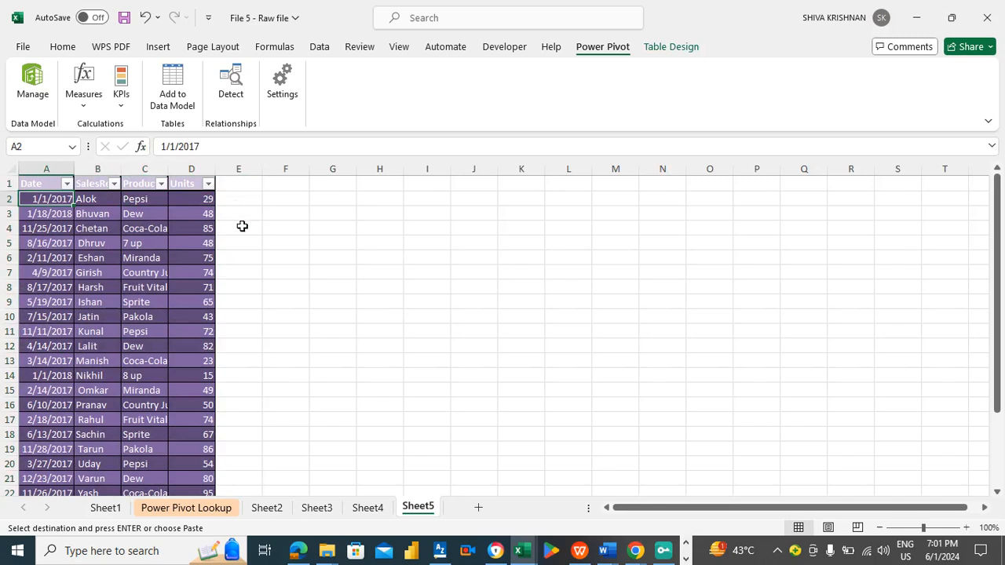
- Review the copied tables on Sheet2 through Sheet5 and return to the PivotTable on Sheet1
{"action": "left_click", "coordinate": [278, 508]}
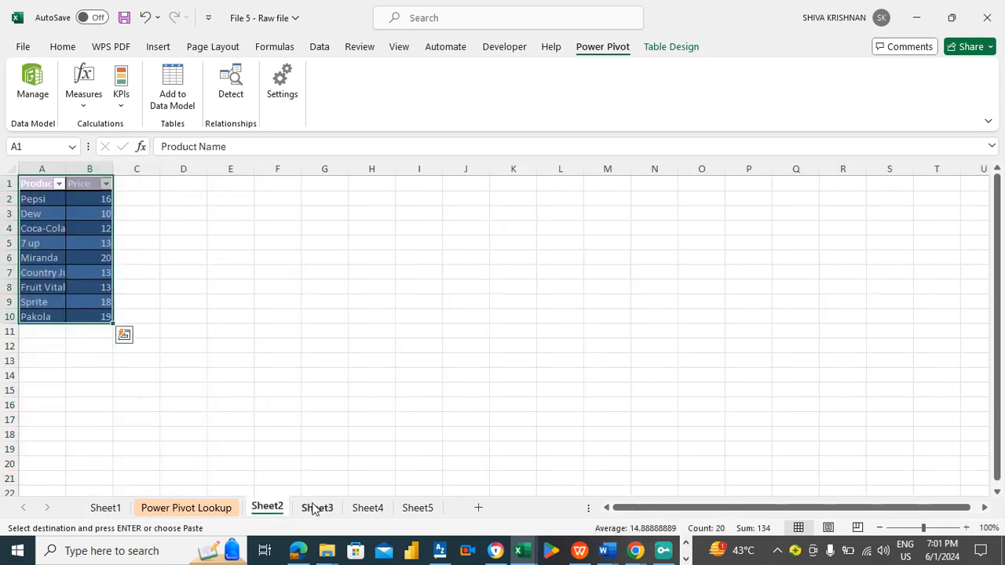
{"action": "left_click", "coordinate": [312, 509]}
{"action": "left_click", "coordinate": [364, 509]}
{"action": "left_click", "coordinate": [429, 509]}
{"action": "left_click", "coordinate": [276, 512]}
{"action": "right_click", "coordinate": [275, 513]}
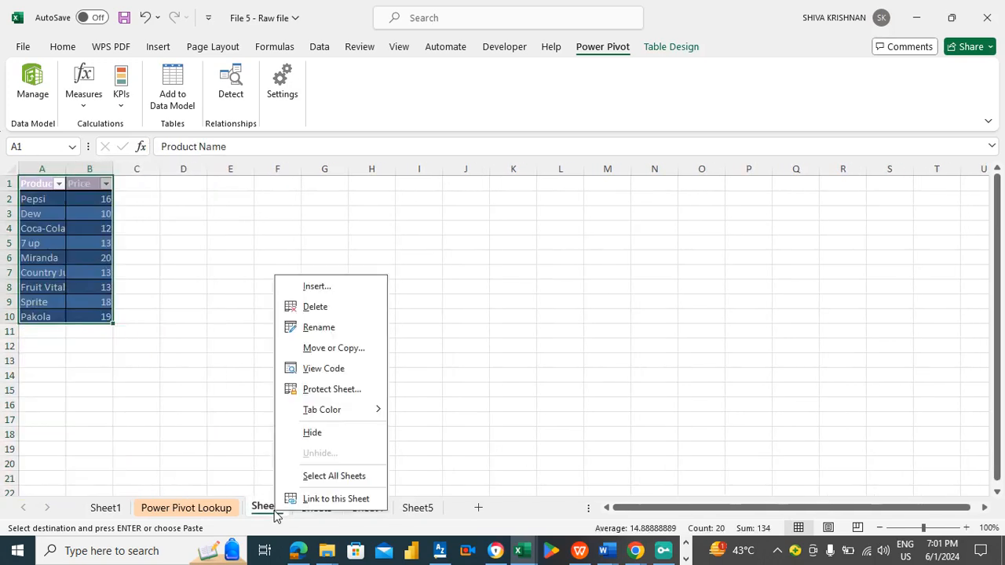
{"action": "left_click", "coordinate": [677, 344]}
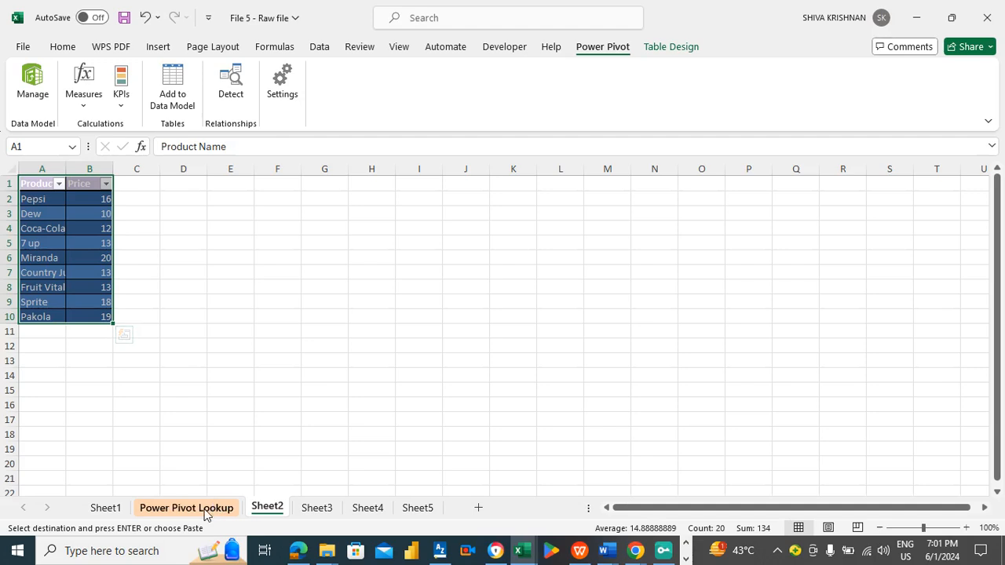
{"action": "left_click", "coordinate": [322, 509]}
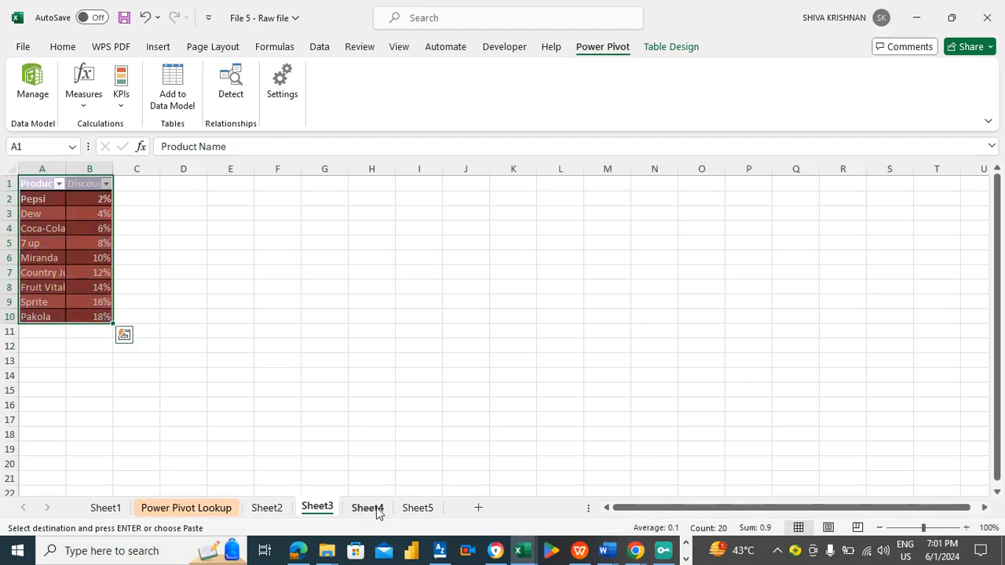
{"action": "left_click", "coordinate": [375, 510]}
{"action": "left_click", "coordinate": [417, 509]}
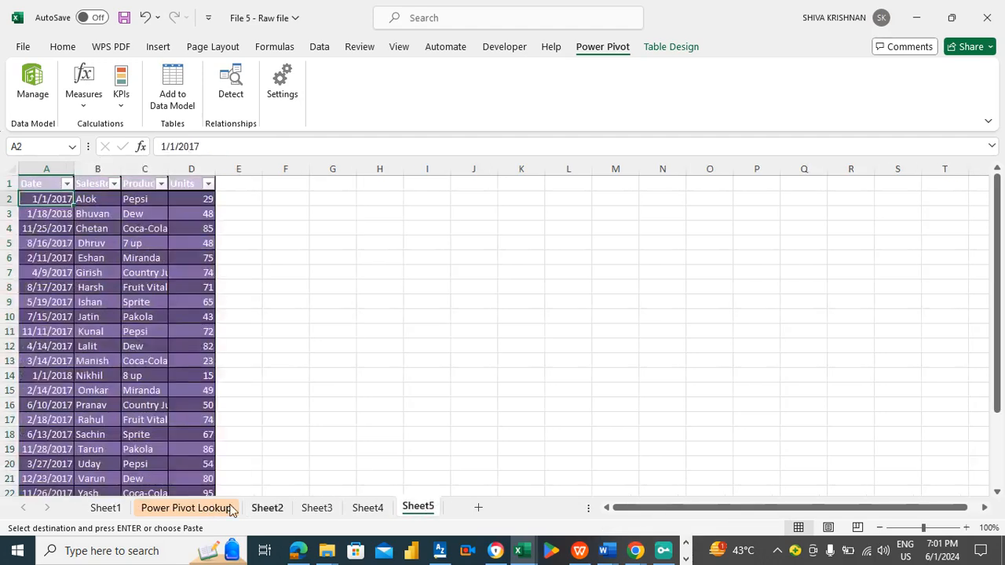
{"action": "left_click", "coordinate": [107, 509]}
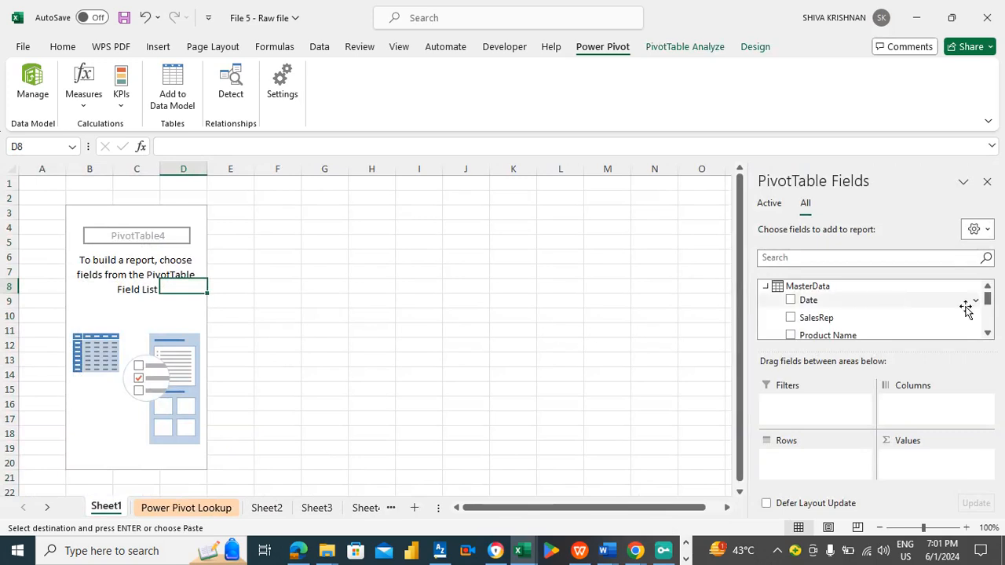
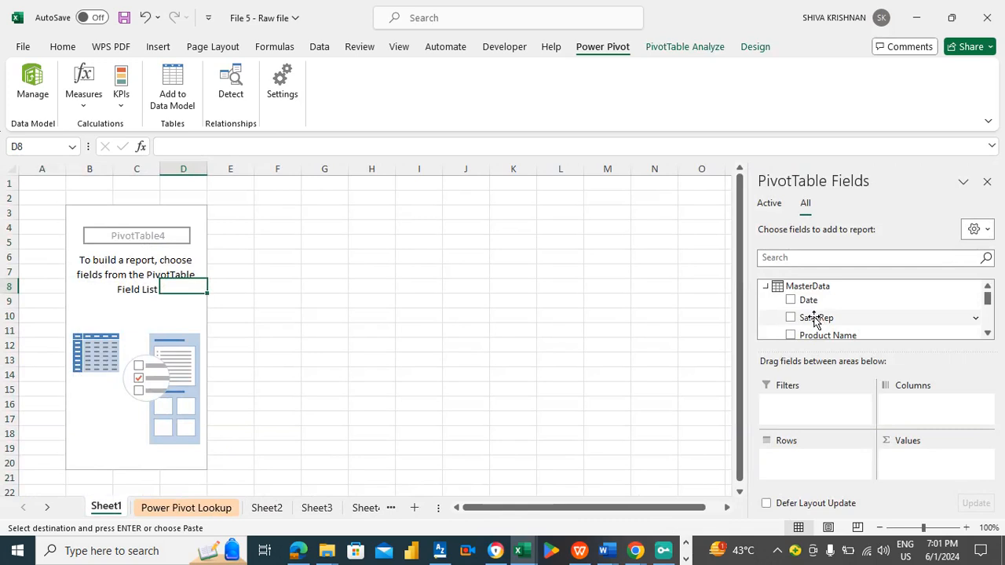
- Place the MasterData SalesRep field in the PivotTable rows and Product Name in the columns
{"action": "left_click_drag", "start_coordinate": [831, 319], "coordinate": [801, 462]}
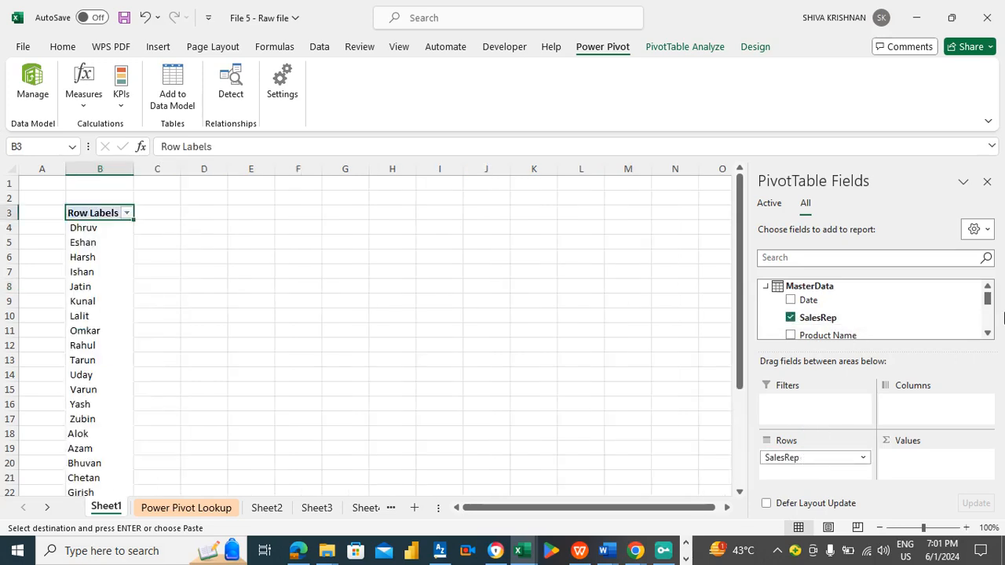
{"action": "left_click", "coordinate": [989, 333]}
{"action": "left_click", "coordinate": [989, 334]}
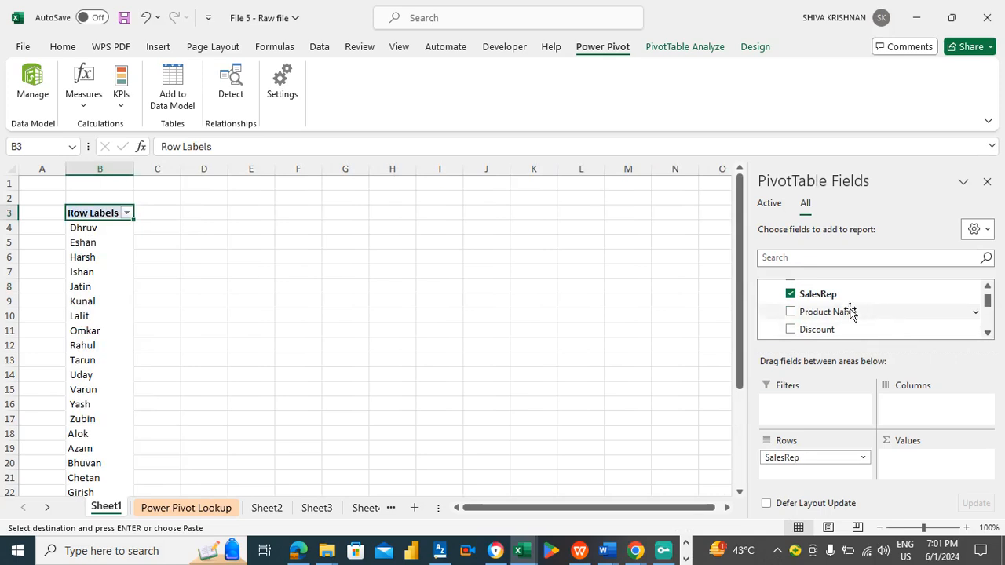
{"action": "left_click_drag", "start_coordinate": [849, 312], "coordinate": [932, 409]}
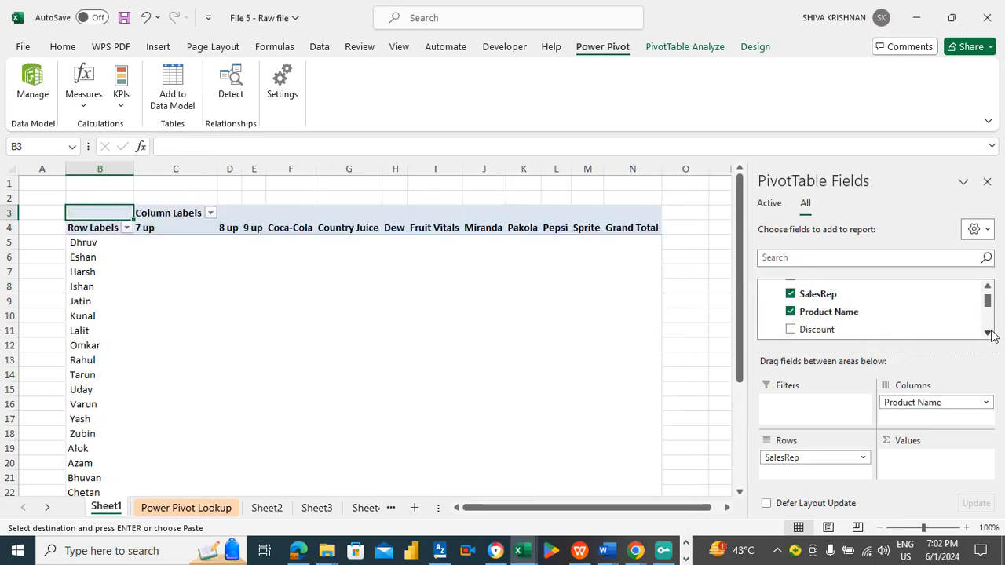
- Add Units Sold from Table_Salesrep to the PivotTable values
{"action": "left_click", "coordinate": [988, 288]}
{"action": "left_click", "coordinate": [988, 288]}
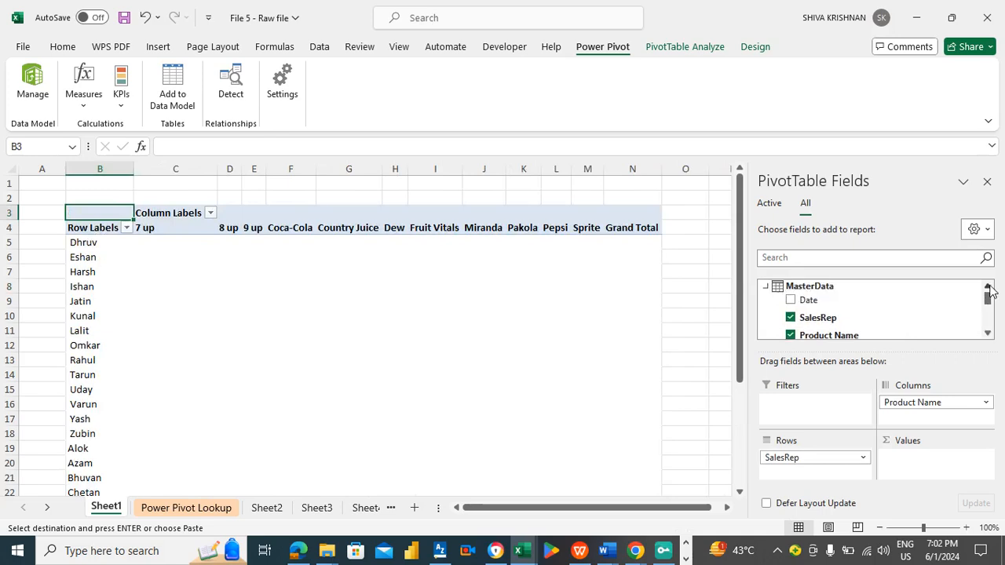
{"action": "left_click", "coordinate": [989, 335]}
{"action": "left_click", "coordinate": [988, 335]}
{"action": "left_click", "coordinate": [989, 336]}
{"action": "left_click", "coordinate": [989, 335]}
{"action": "left_click", "coordinate": [988, 335]}
{"action": "left_click", "coordinate": [989, 335]}
{"action": "left_click", "coordinate": [989, 336]}
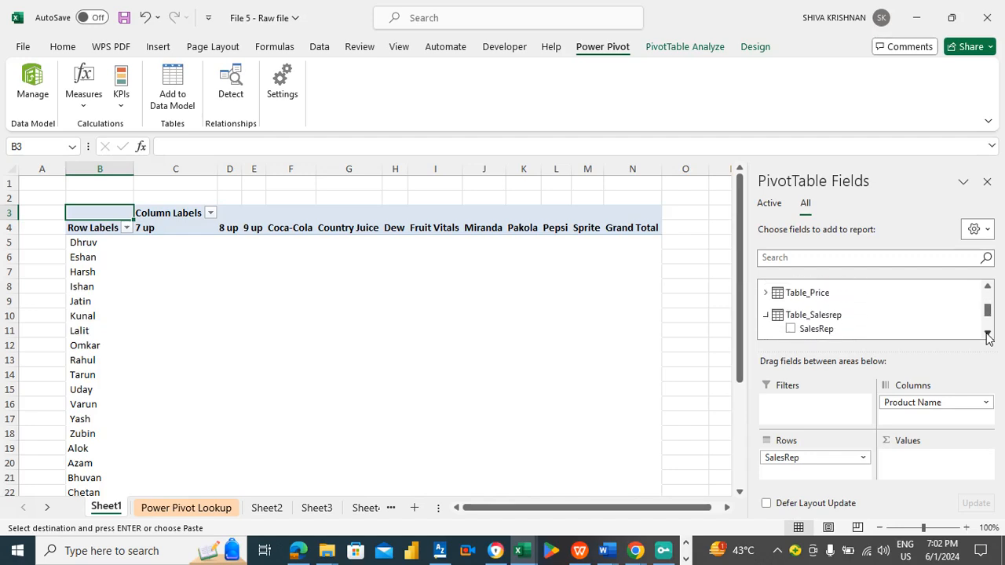
{"action": "left_click", "coordinate": [989, 336]}
{"action": "left_click", "coordinate": [988, 336]}
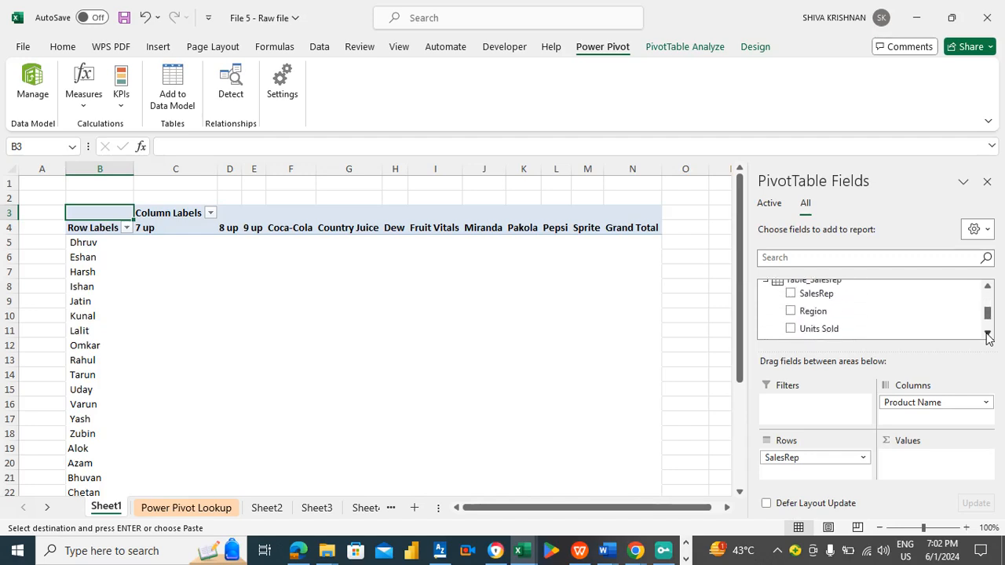
{"action": "left_click_drag", "start_coordinate": [805, 329], "coordinate": [926, 472]}
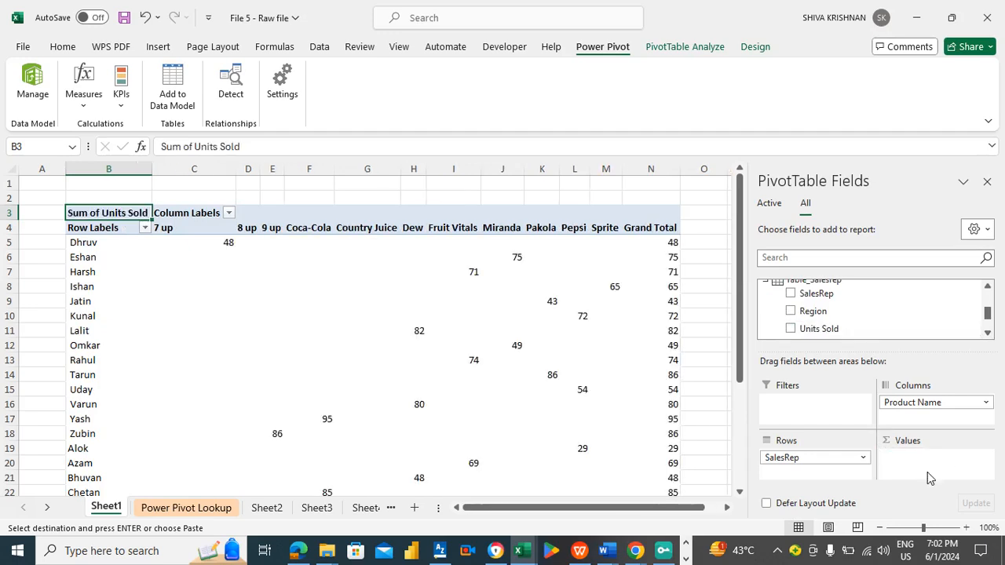
- Inspect the PivotTable value cells, such as Dhruv's 7 up units, and their details
{"action": "left_click", "coordinate": [289, 243]}
{"action": "key", "text": "Left"}
{"action": "key", "text": "Left"}
{"action": "key", "text": "Left"}
{"action": "key", "text": "Left"}
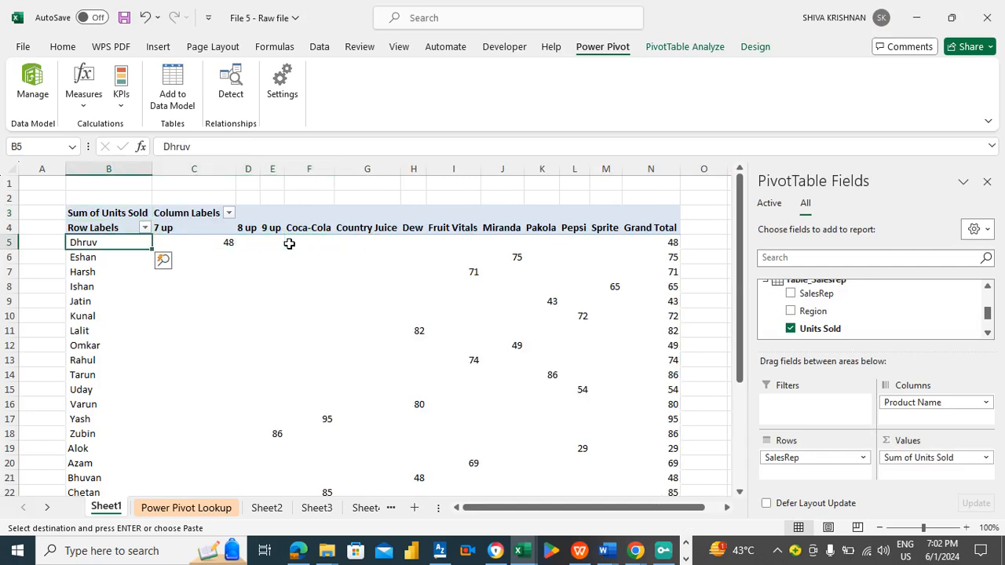
{"action": "key", "text": "Right"}
{"action": "key", "text": "Right"}
{"action": "key", "text": "Left"}
{"action": "key", "text": "Left"}
{"action": "left_click", "coordinate": [190, 242]}
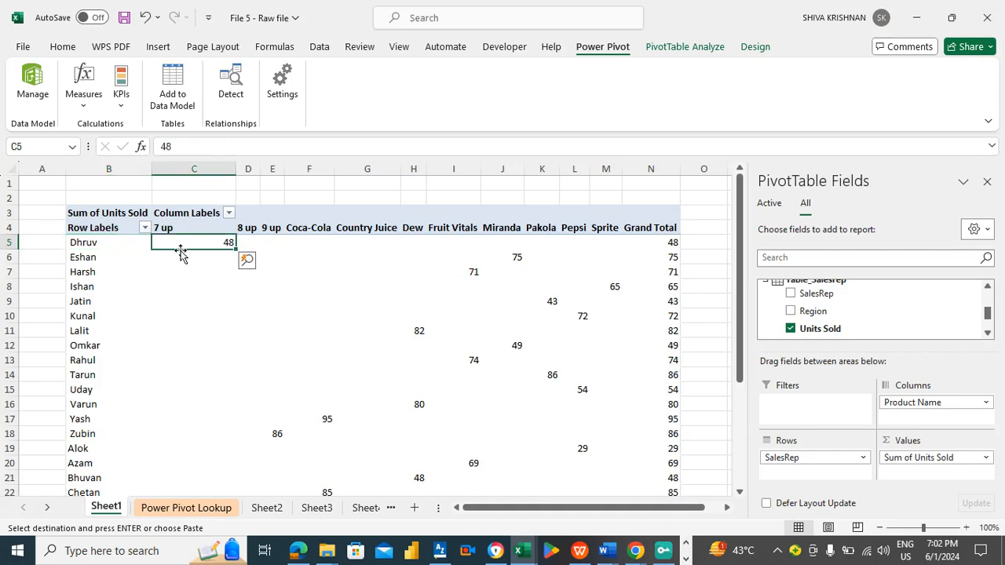
{"action": "mouse_move", "coordinate": [223, 243]}
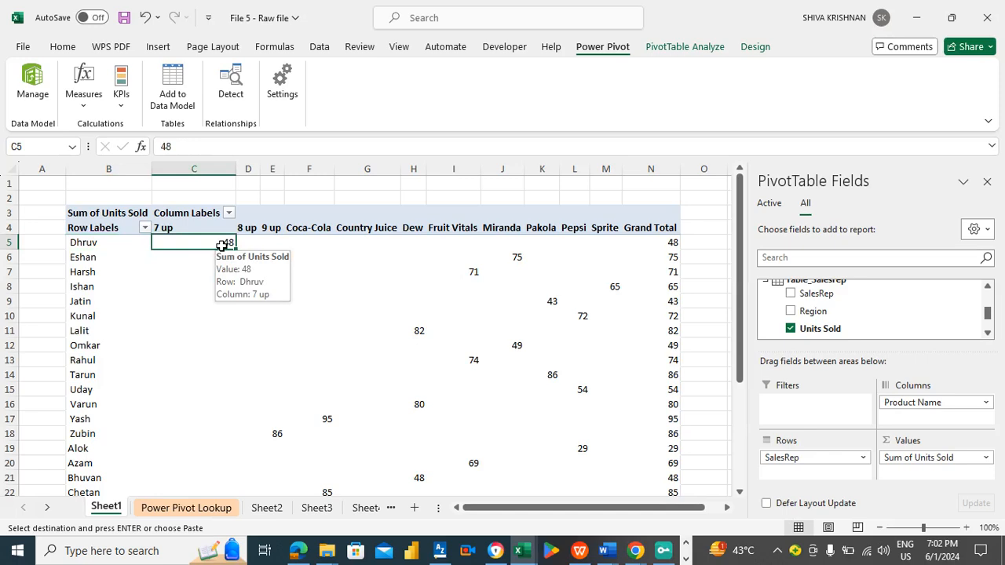
{"action": "left_click", "coordinate": [289, 252]}
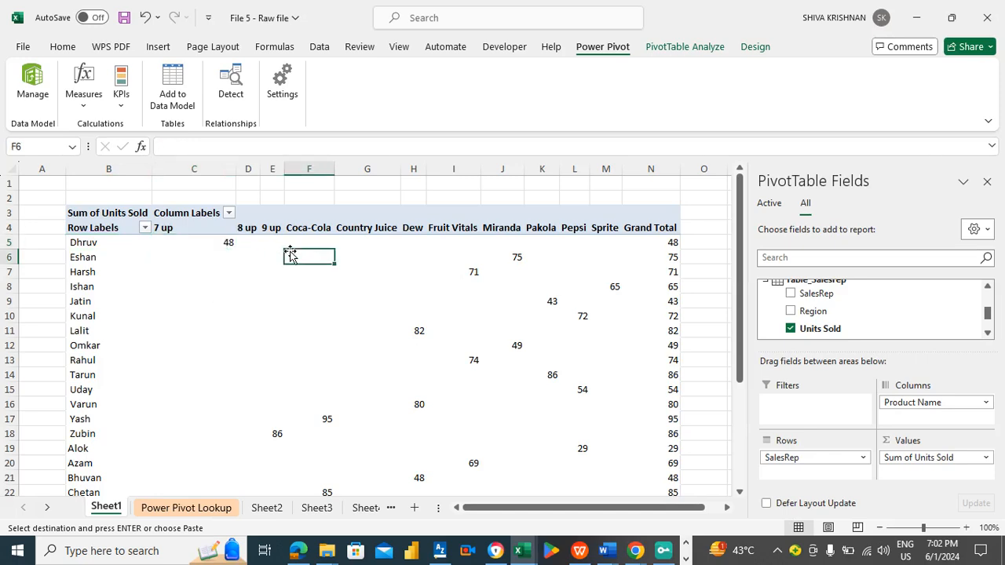
- Select the whole PivotTable body and apply a dark purple PivotTable style
{"action": "key", "text": "Up"}
{"action": "key", "text": "Left"}
{"action": "key", "text": "Left"}
{"action": "key", "text": "Left"}
{"action": "key", "text": "Left"}
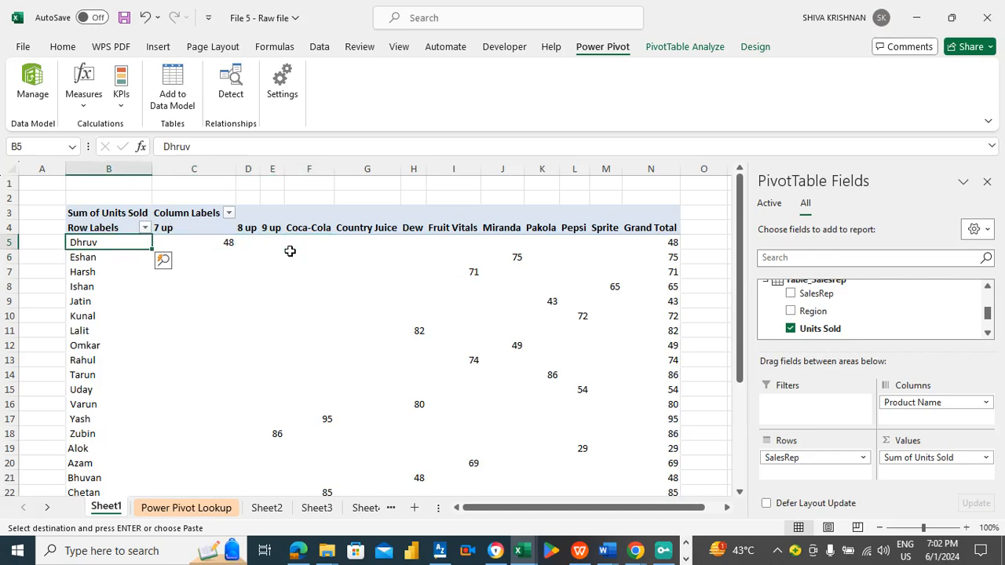
{"action": "key", "text": "shift+Right"}
{"action": "key", "text": "ctrl+shift+Right"}
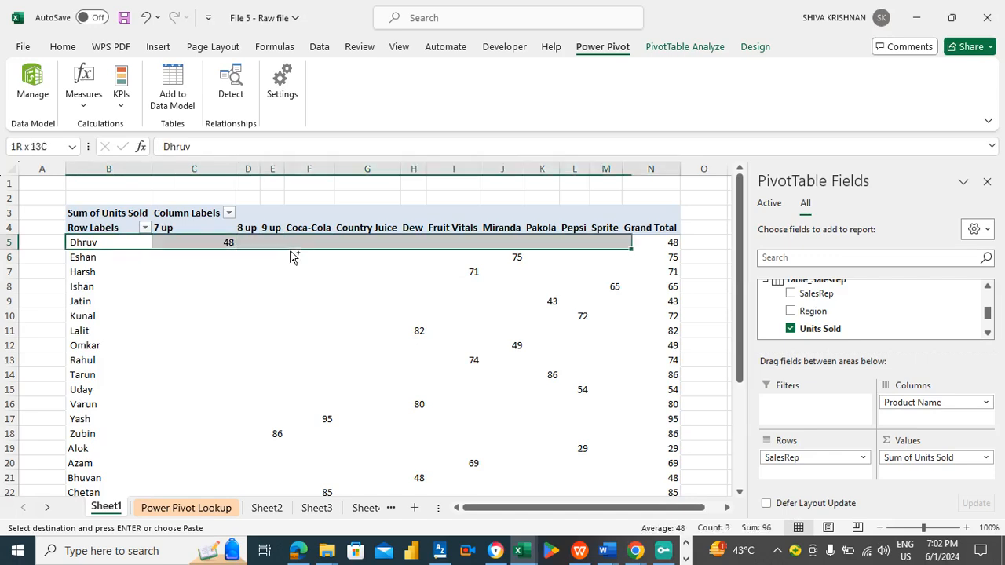
{"action": "key", "text": "ctrl+shift+Down"}
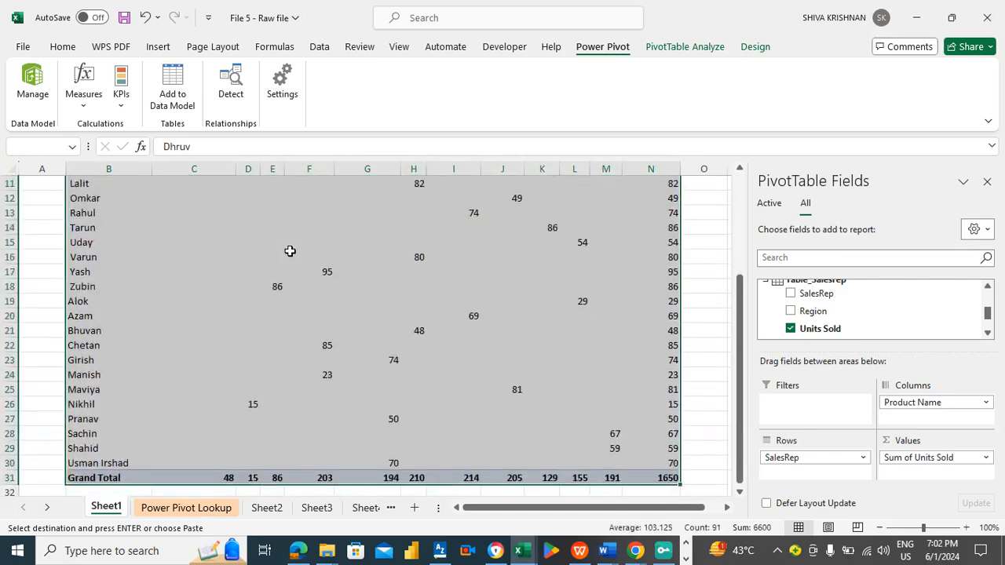
{"action": "left_click", "coordinate": [741, 49]}
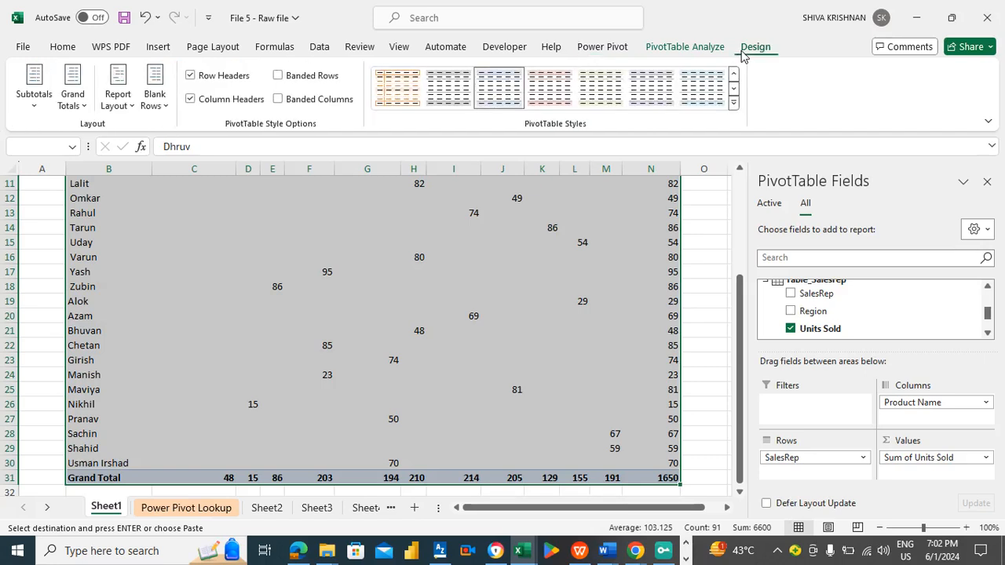
{"action": "left_click", "coordinate": [733, 102]}
{"action": "left_click_drag", "start_coordinate": [735, 153], "coordinate": [745, 314]}
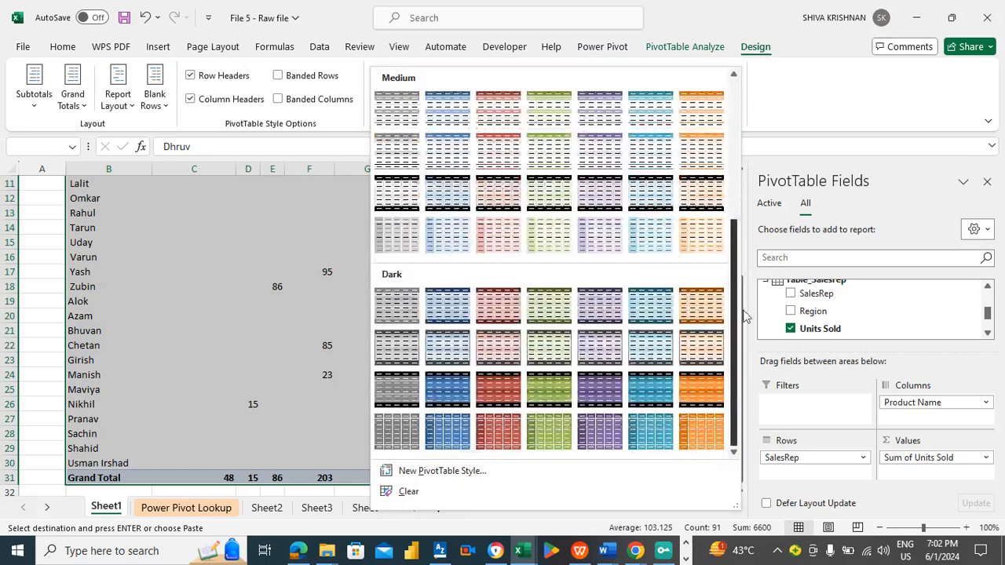
{"action": "left_click", "coordinate": [594, 385]}
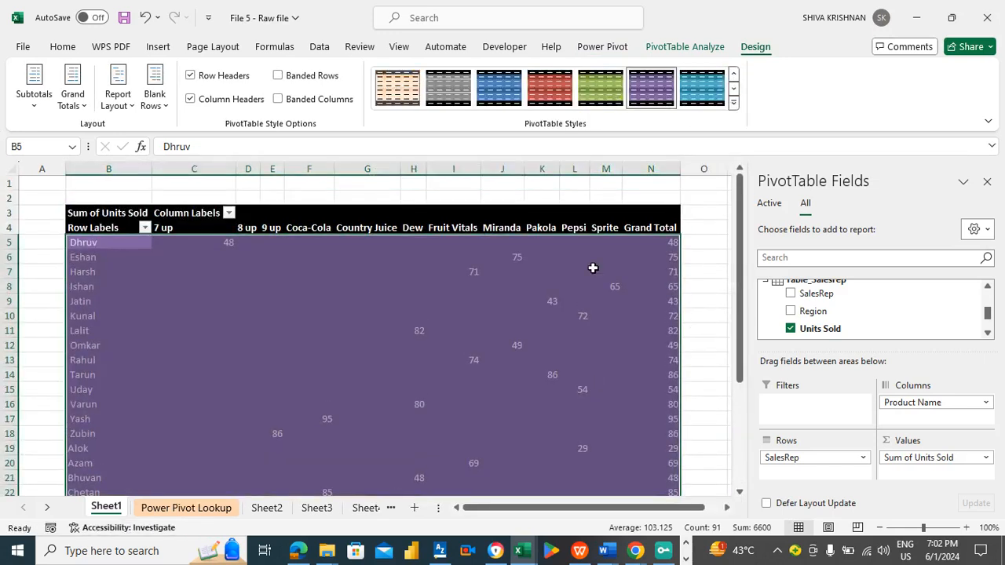
- Center the selected PivotTable cells horizontally and vertically
{"action": "left_click", "coordinate": [64, 47]}
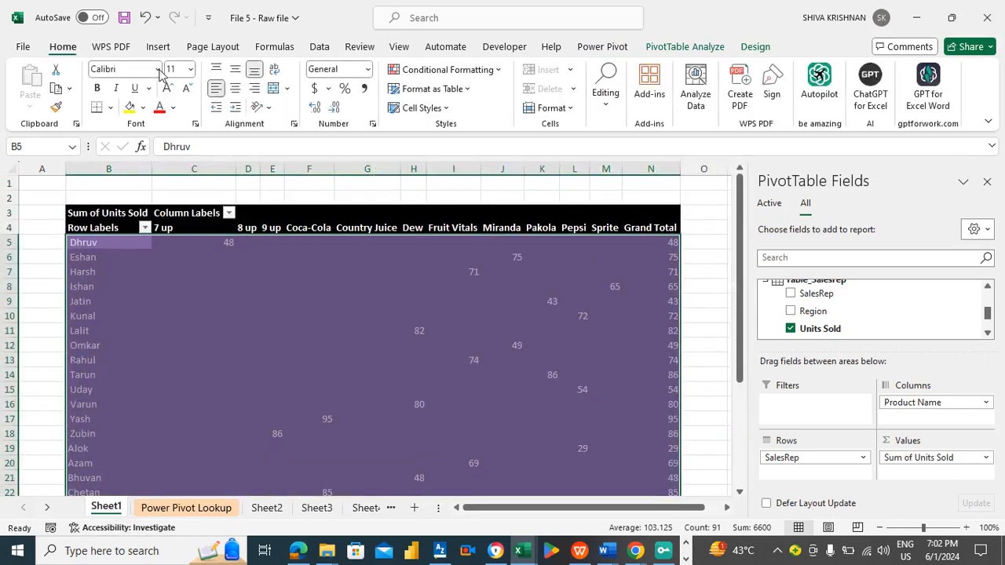
{"action": "left_click", "coordinate": [234, 90]}
{"action": "left_click", "coordinate": [235, 73]}
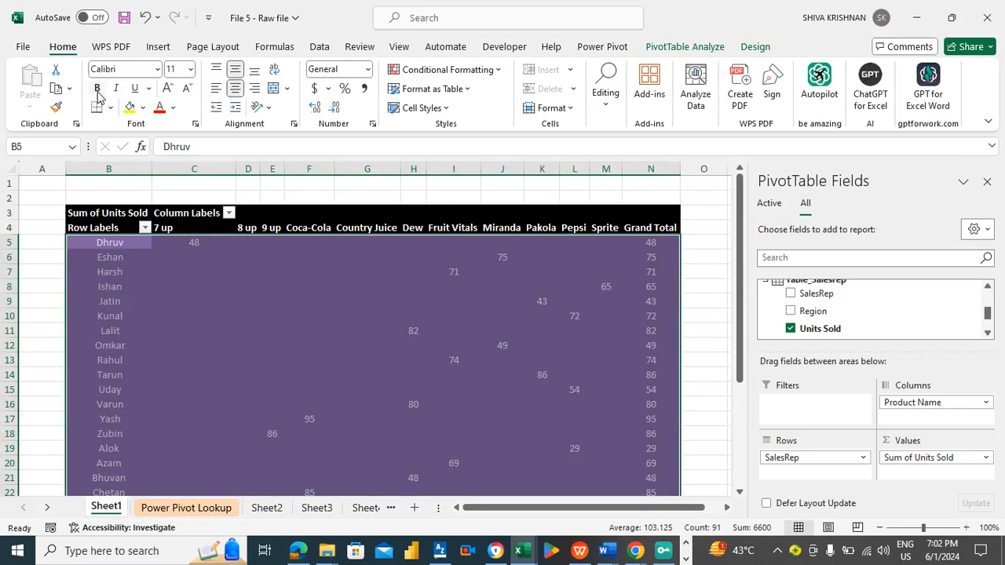
- Set the selected cells' font to Arial Black and apply all borders
{"action": "left_click", "coordinate": [158, 69]}
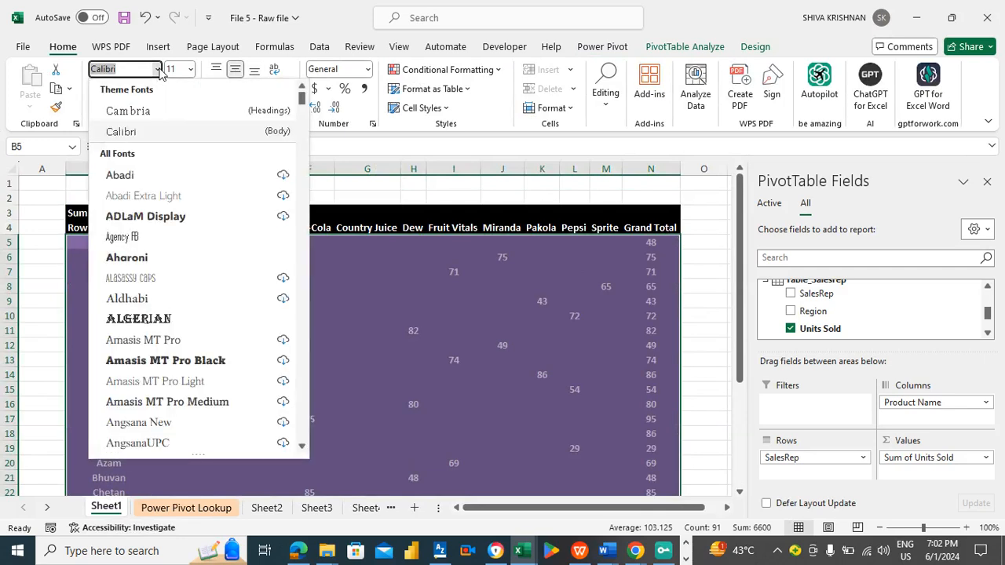
{"action": "type", "text": "Arial Black"}
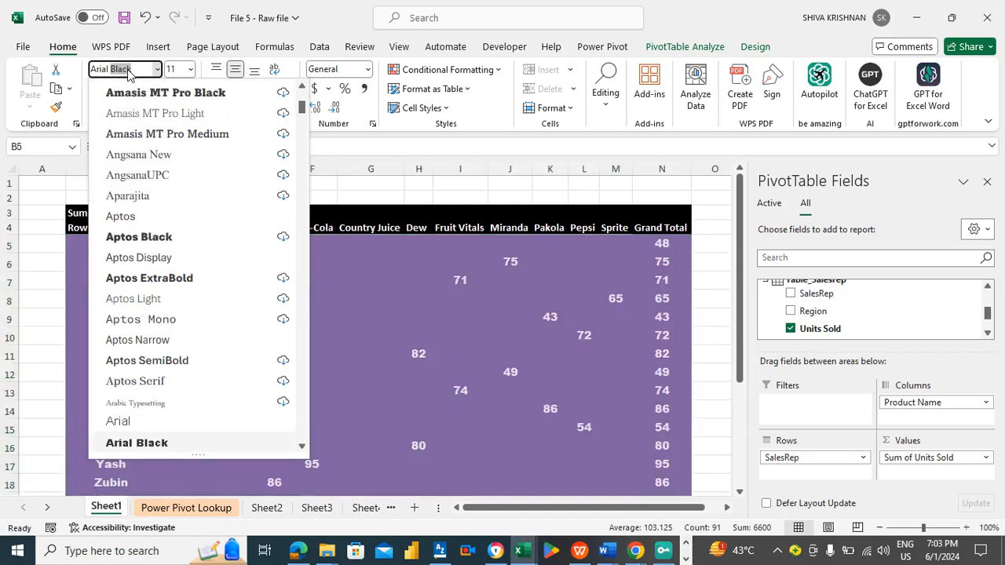
{"action": "left_click", "coordinate": [146, 443]}
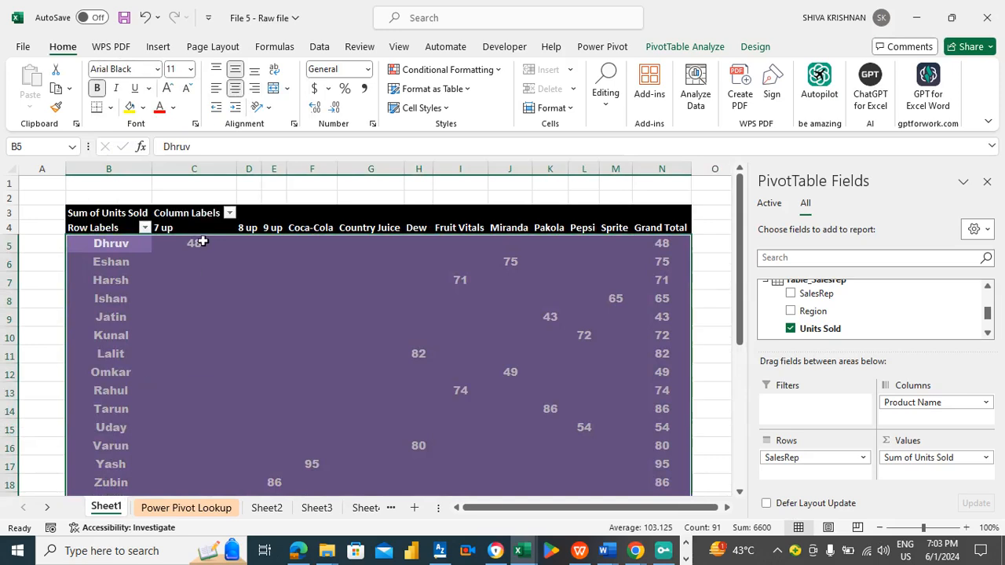
{"action": "left_click", "coordinate": [112, 108]}
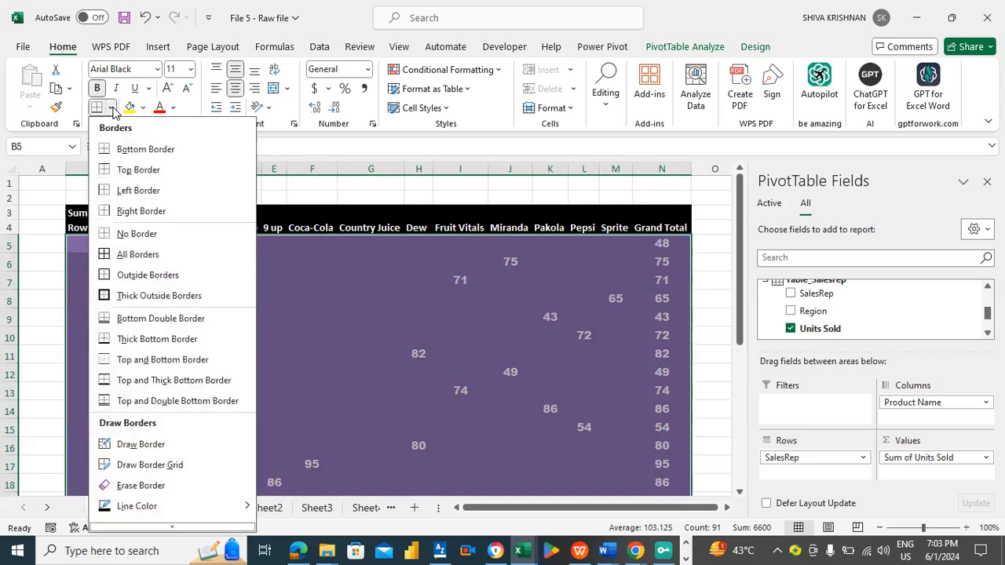
{"action": "left_click", "coordinate": [129, 254]}
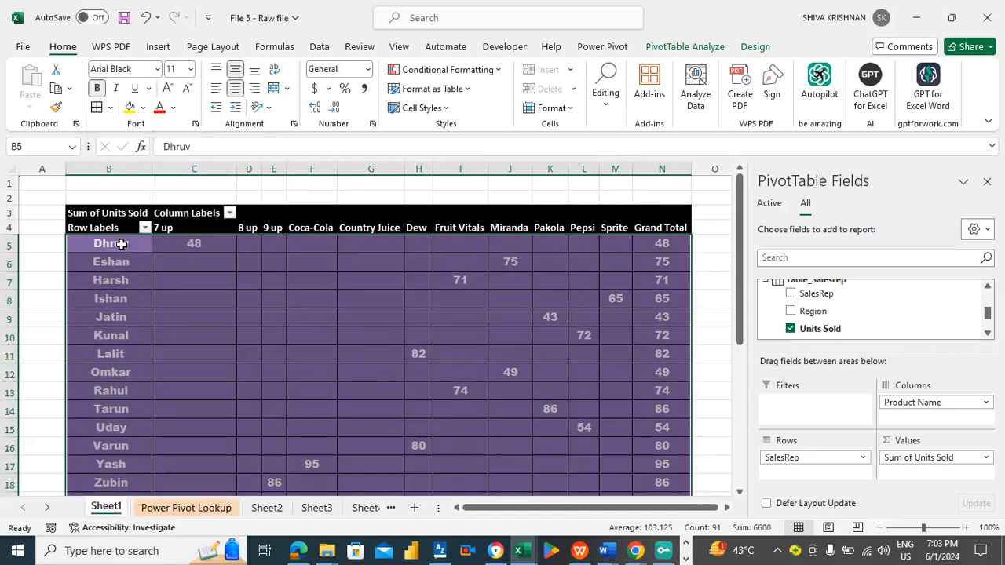
- Rename the PivotTable row labels header to Sales Rep Name
{"action": "left_click", "coordinate": [121, 245]}
{"action": "left_click", "coordinate": [106, 229]}
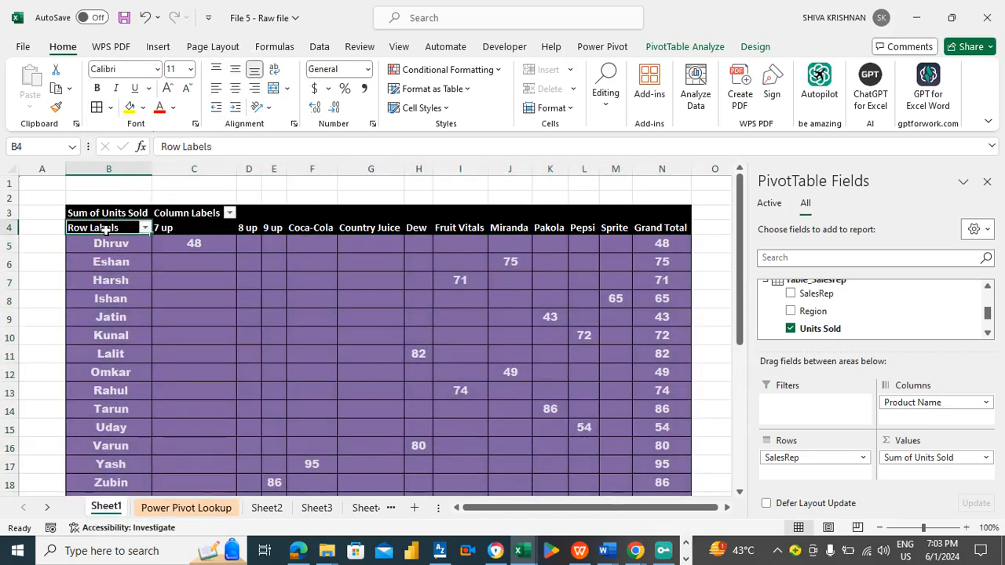
{"action": "double_click", "coordinate": [106, 230]}
{"action": "key", "text": "ctrl+a"}
{"action": "type", "text": "Produc"}
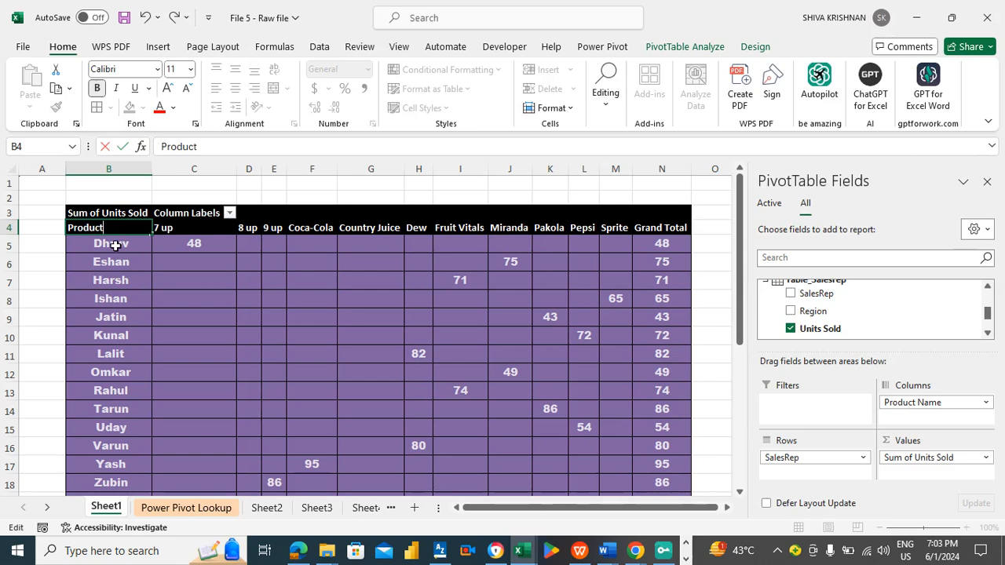
{"action": "left_click", "coordinate": [114, 247]}
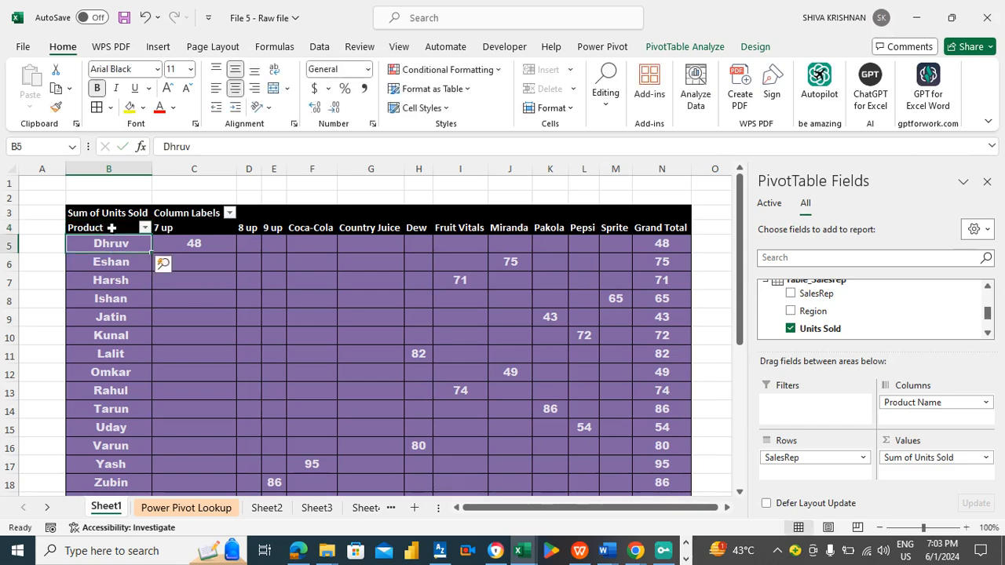
{"action": "left_click", "coordinate": [110, 228]}
{"action": "left_click", "coordinate": [229, 149]}
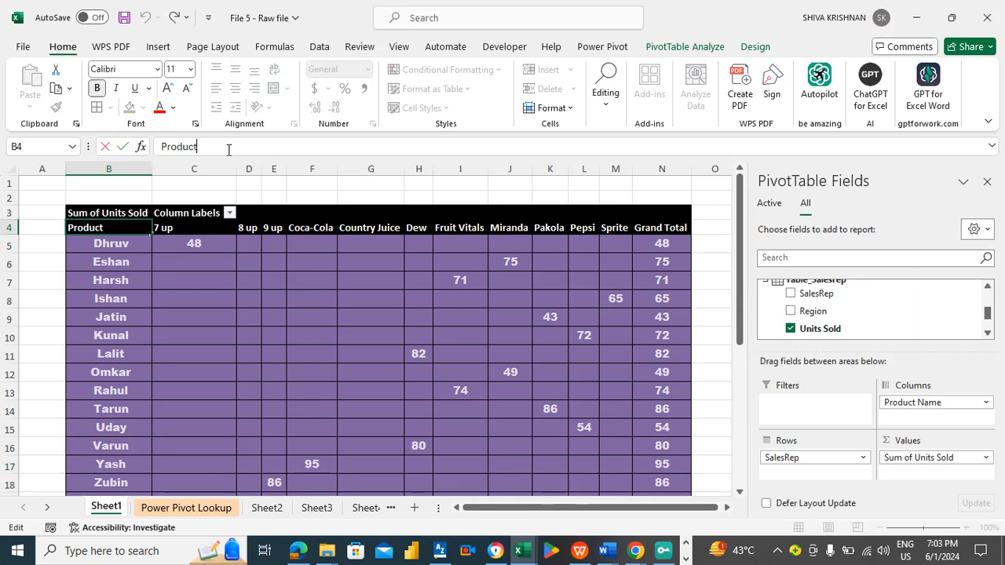
{"action": "type", "text": "Name"}
{"action": "left_click_drag", "start_coordinate": [198, 147], "coordinate": [153, 147]}
{"action": "type", "text": "Sales"}
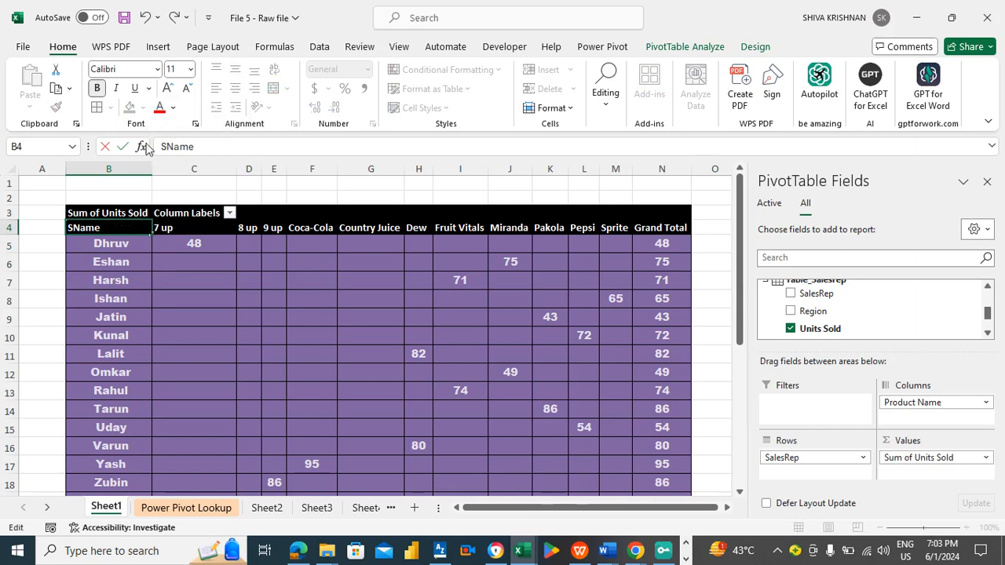
{"action": "type", "text": " Rep"}
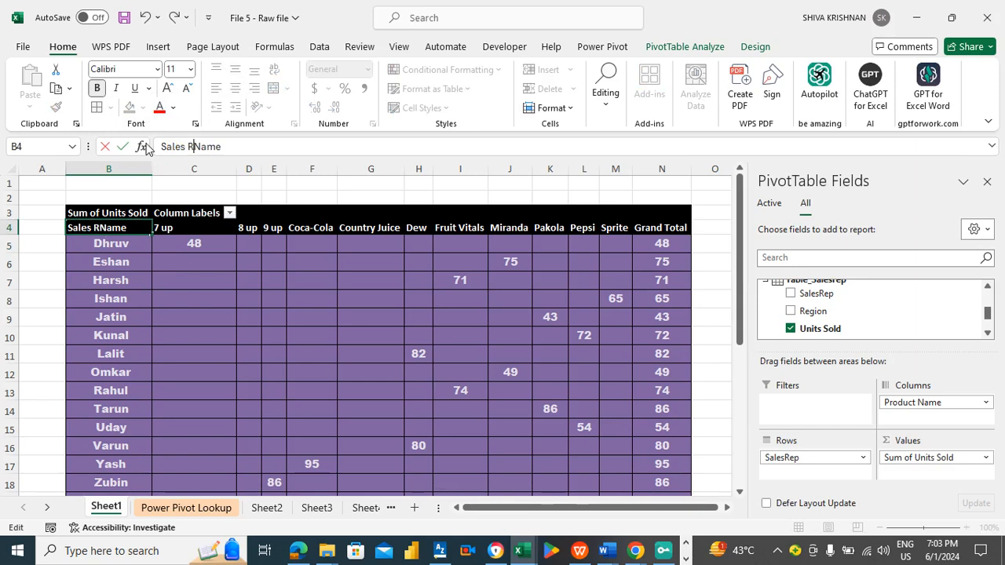
{"action": "key", "text": "Return"}
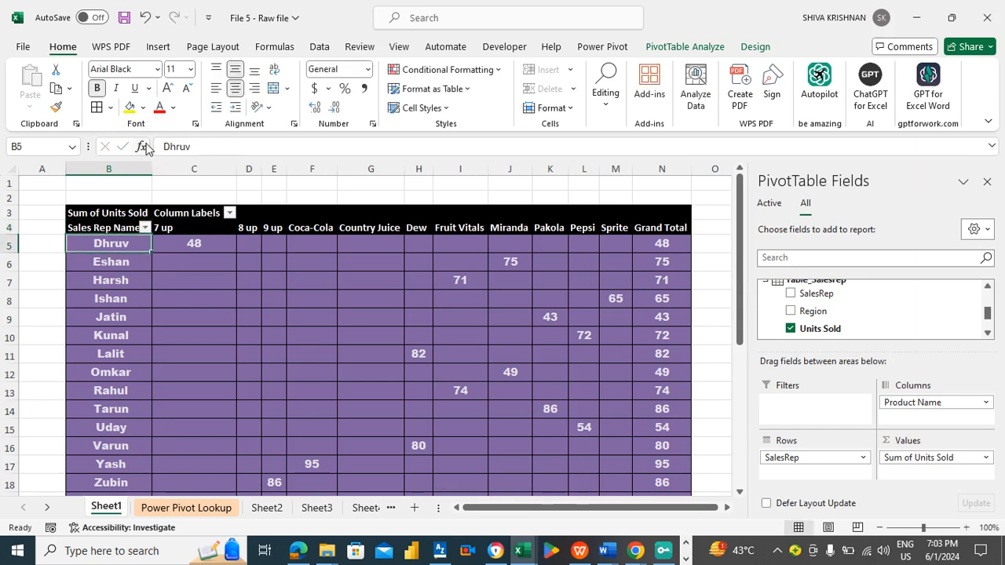
- Rename the PivotTable column labels header to Product Name
{"action": "key", "text": "Up"}
{"action": "key", "text": "Up"}
{"action": "key", "text": "Right"}
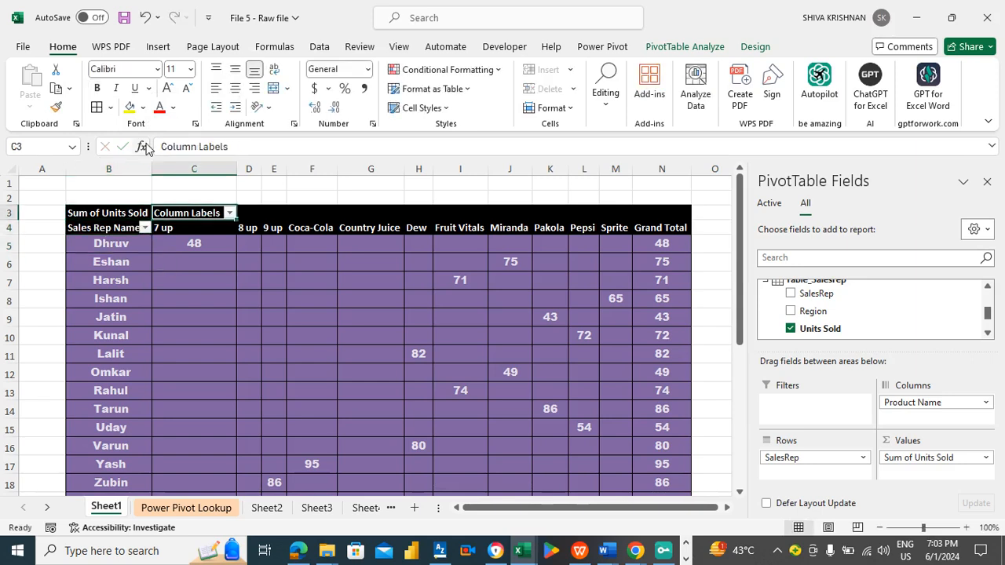
{"action": "left_click_drag", "start_coordinate": [245, 146], "coordinate": [111, 127]}
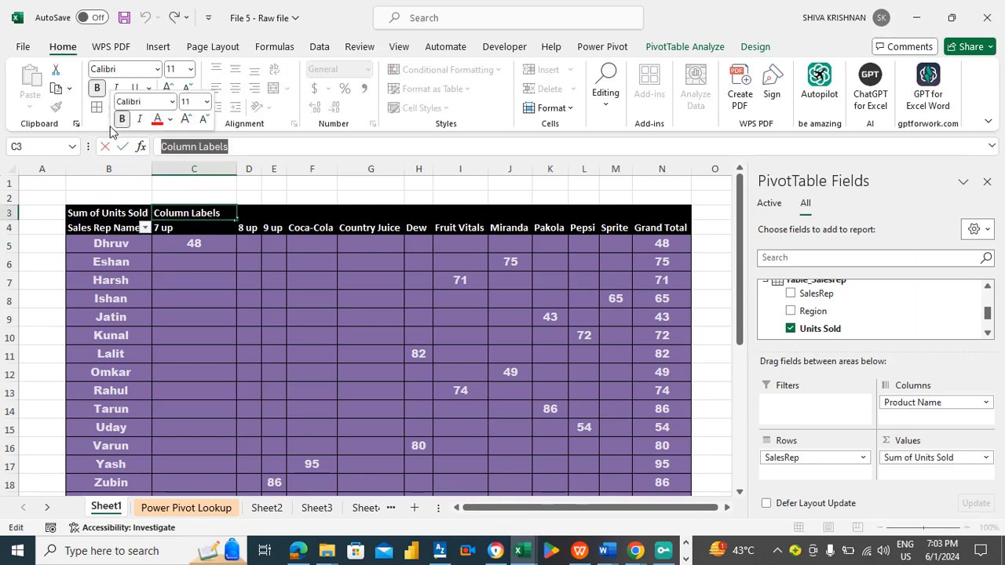
{"action": "type", "text": "Product"}
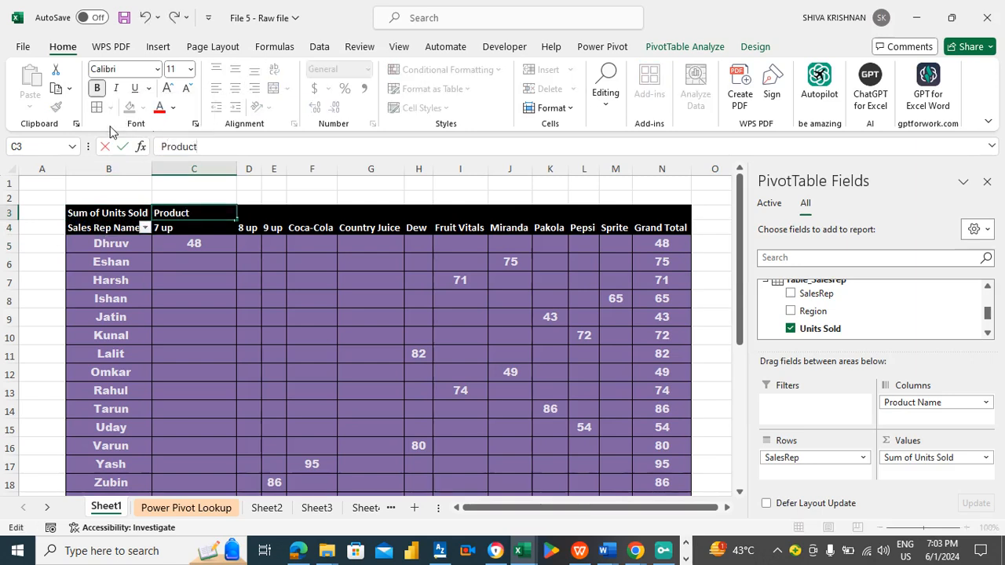
{"action": "type", "text": " Name"}
{"action": "key", "text": "Return"}
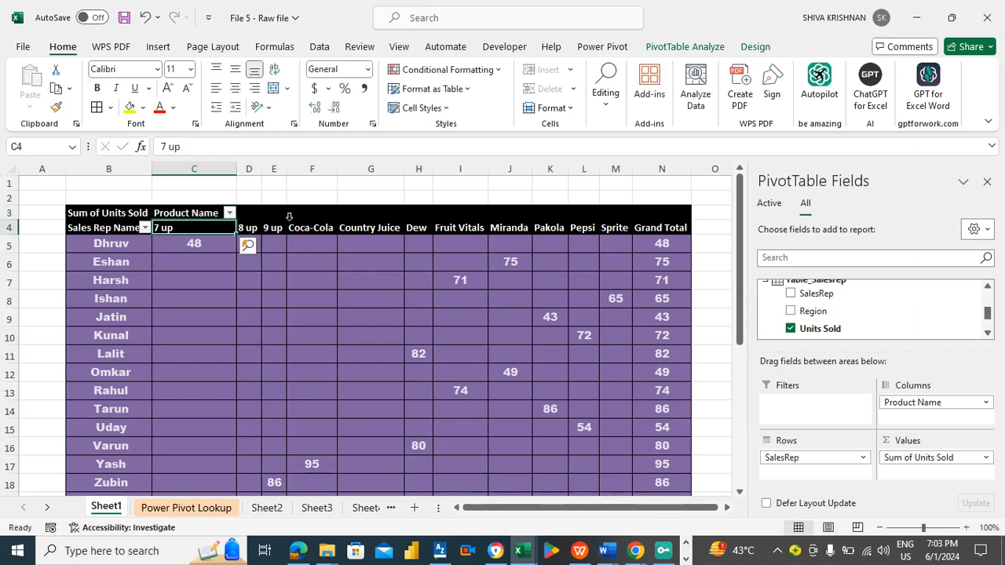
- Close the PivotTable Fields pane and widen the PivotTable's product columns C through N so the headers fit
{"action": "double_click", "coordinate": [258, 164]}
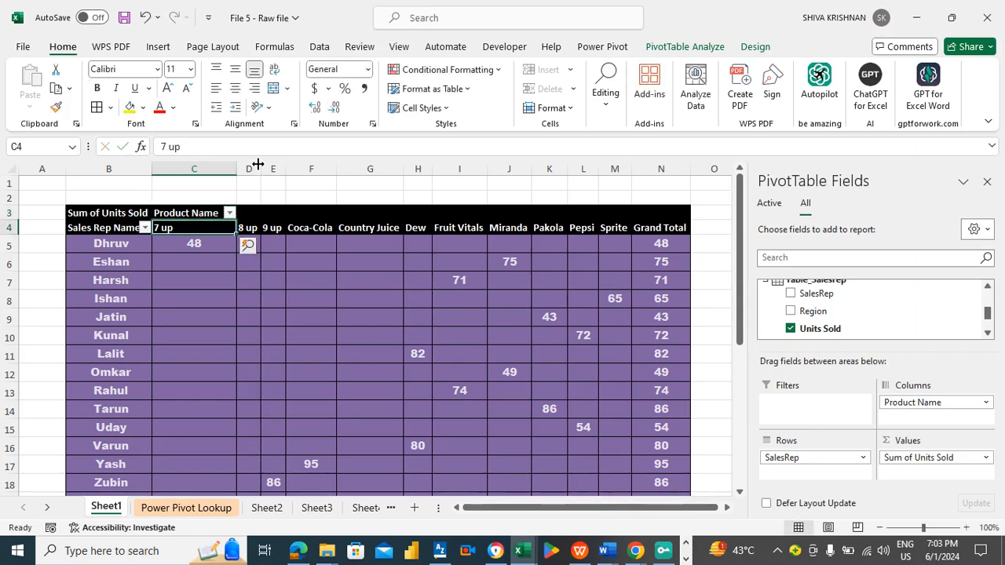
{"action": "left_click", "coordinate": [987, 182]}
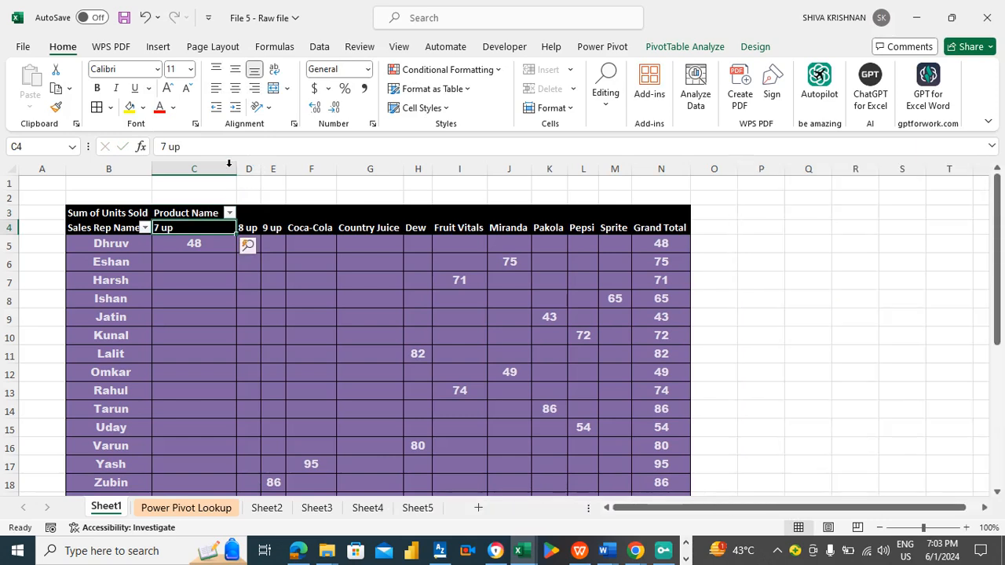
{"action": "left_click_drag", "start_coordinate": [225, 168], "coordinate": [665, 168]}
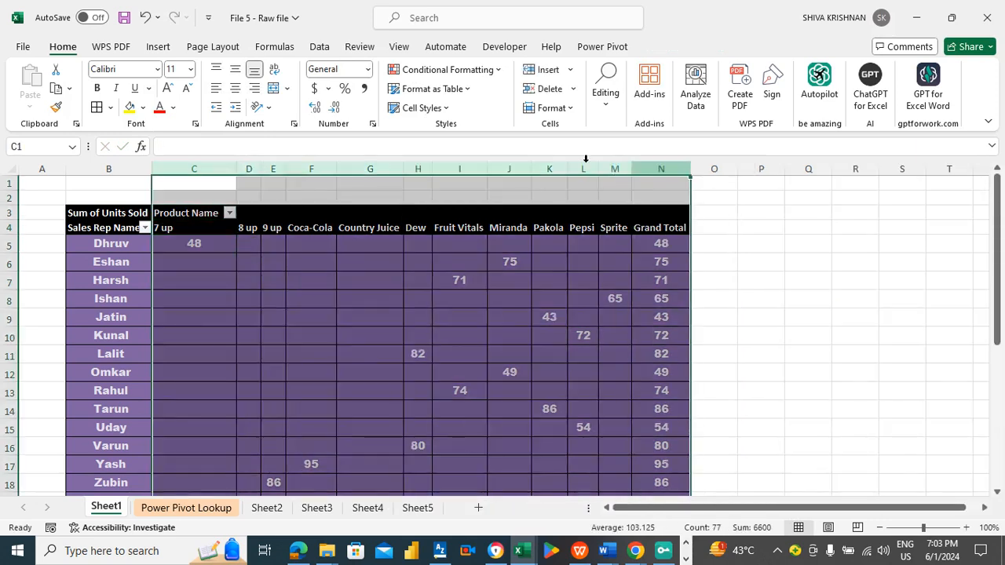
{"action": "double_click", "coordinate": [237, 169]}
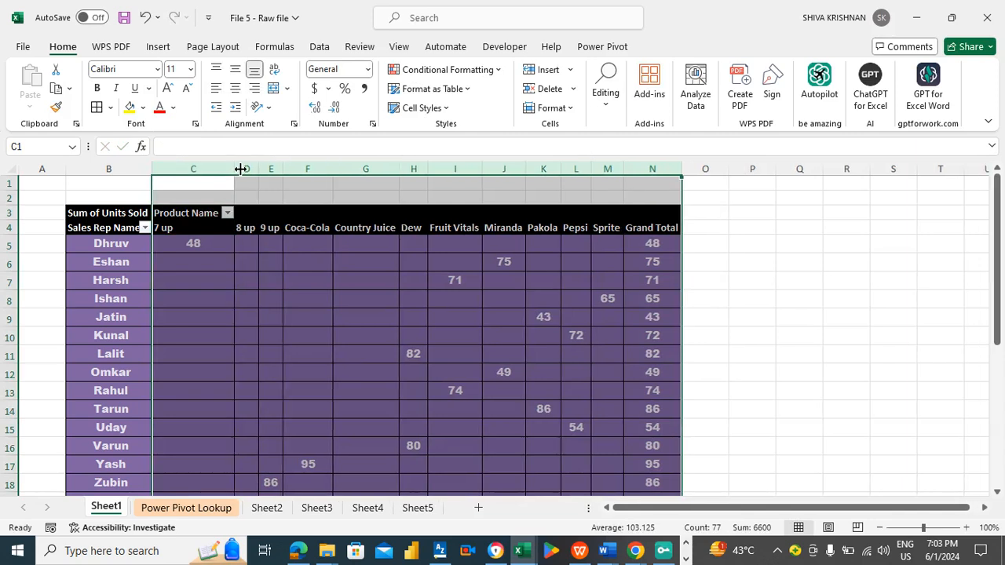
{"action": "left_click_drag", "start_coordinate": [256, 168], "coordinate": [273, 168]}
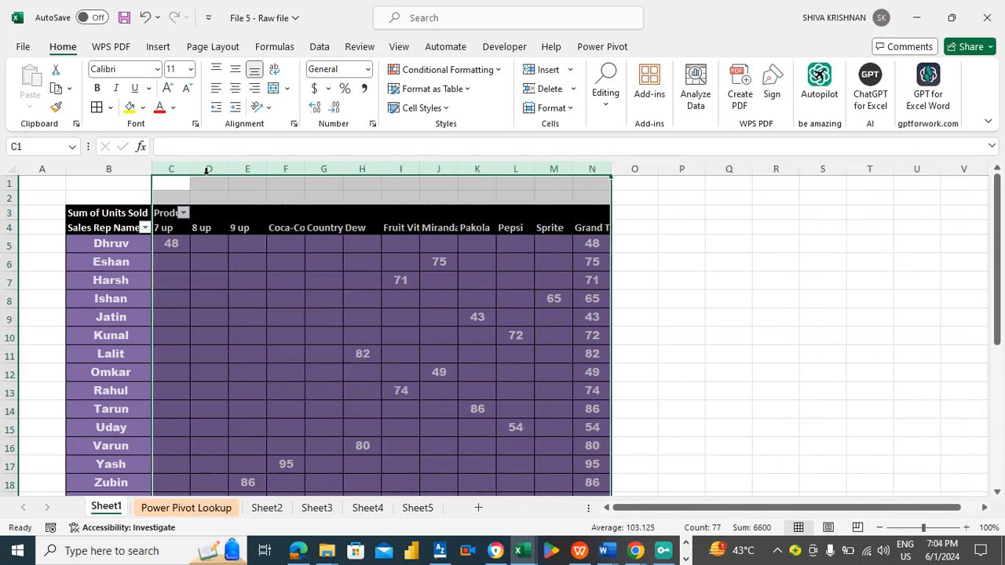
{"action": "left_click_drag", "start_coordinate": [195, 168], "coordinate": [200, 168]}
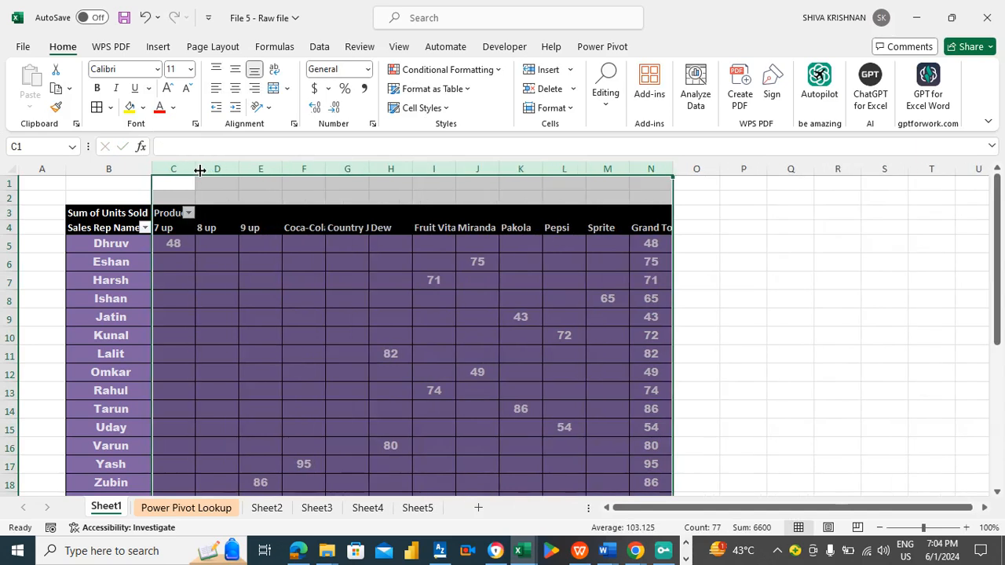
{"action": "left_click_drag", "start_coordinate": [282, 168], "coordinate": [289, 168]}
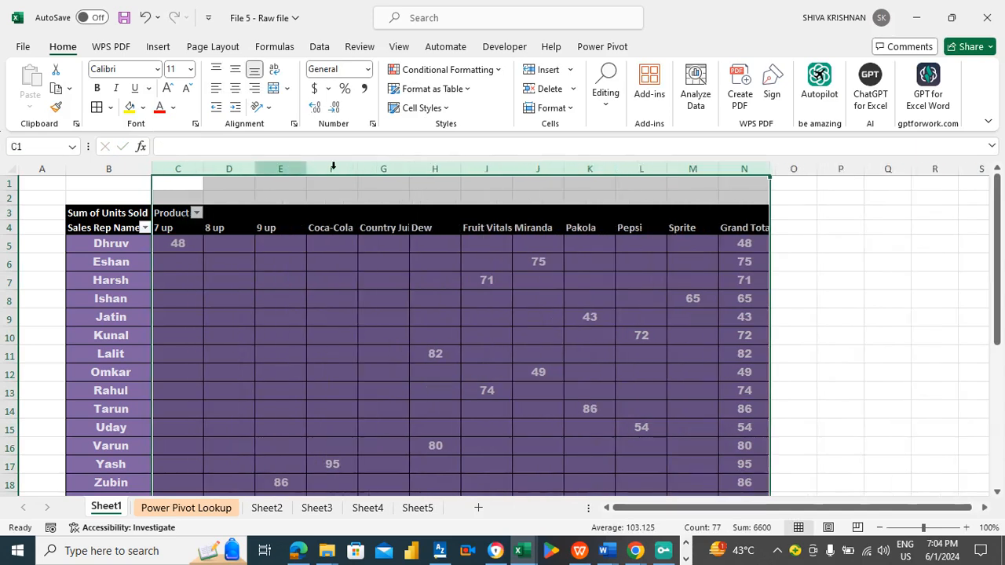
{"action": "left_click_drag", "start_coordinate": [359, 168], "coordinate": [363, 168]}
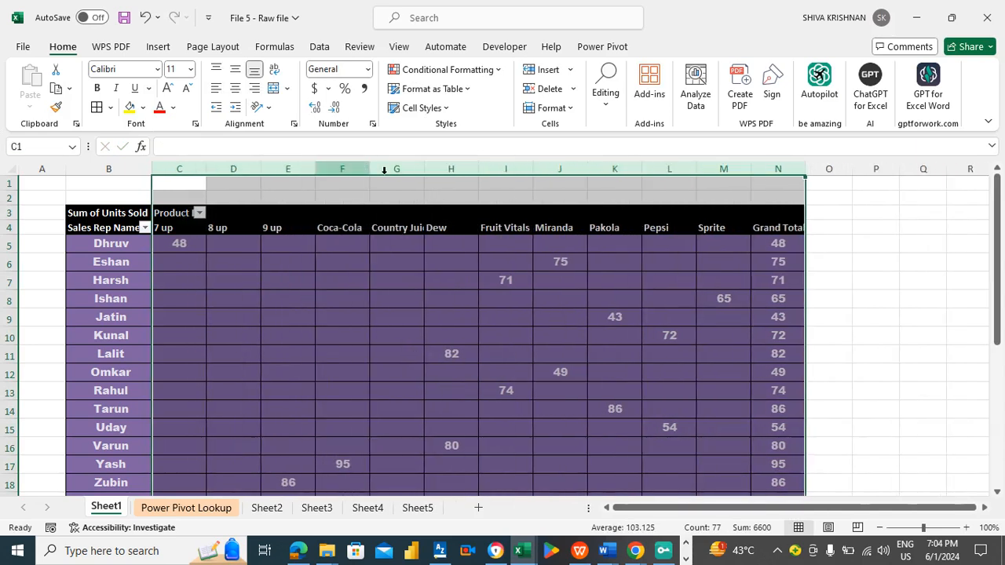
{"action": "left_click_drag", "start_coordinate": [425, 168], "coordinate": [435, 169]}
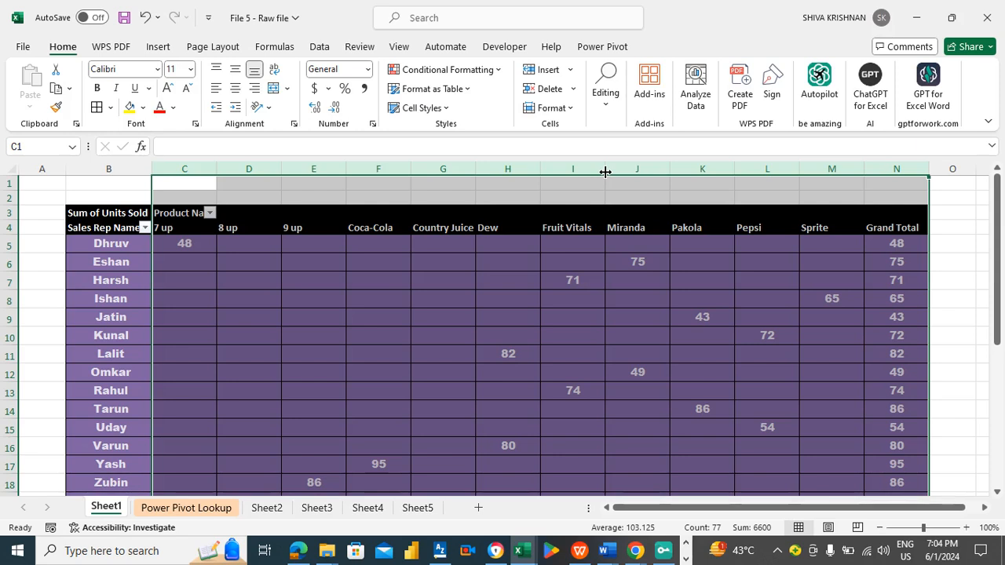
- Insert a Clustered Column PivotChart from the PivotTable and deselect the chart
{"action": "mouse_move", "coordinate": [1000, 286]}
{"action": "left_mouse_down"}
{"action": "mouse_move", "coordinate": [999, 426]}
{"action": "mouse_move", "coordinate": [982, 281]}
{"action": "left_mouse_up"}
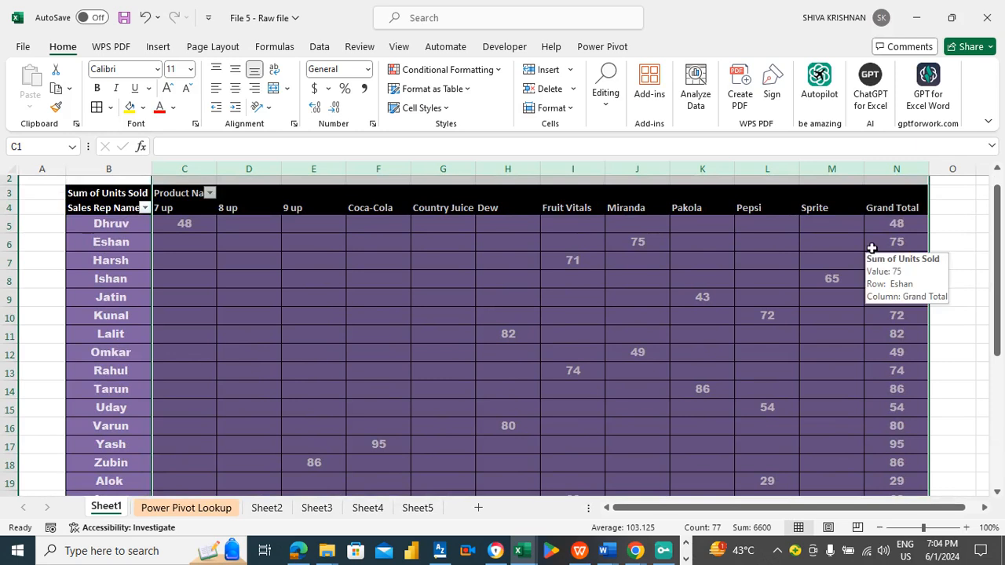
{"action": "left_click", "coordinate": [322, 280]}
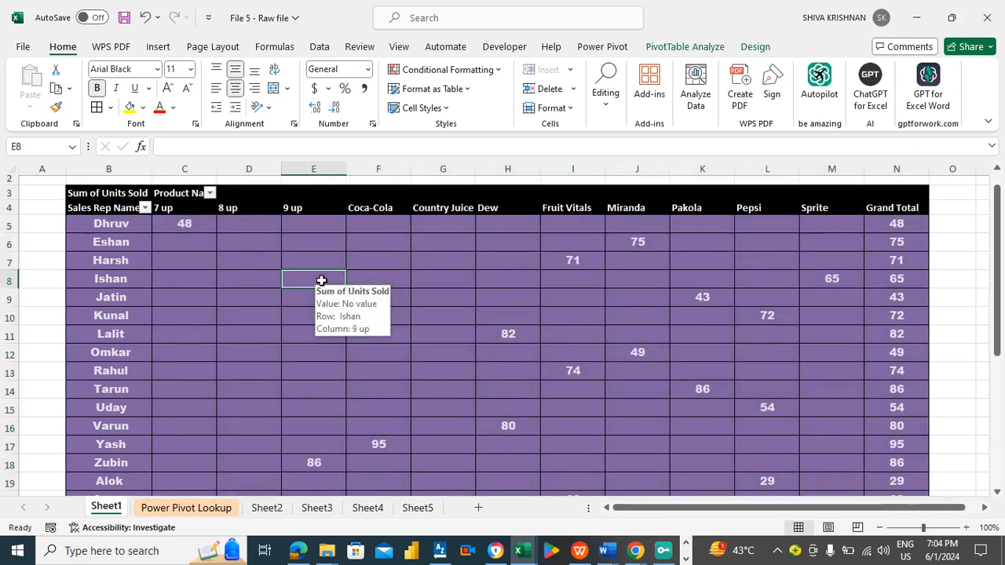
{"action": "left_click", "coordinate": [196, 266]}
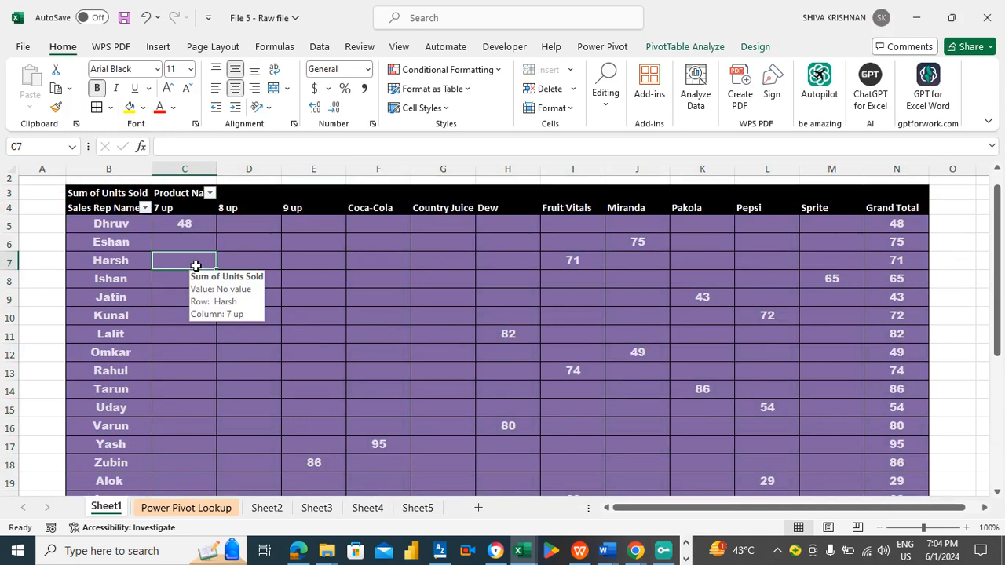
{"action": "left_click", "coordinate": [286, 261]}
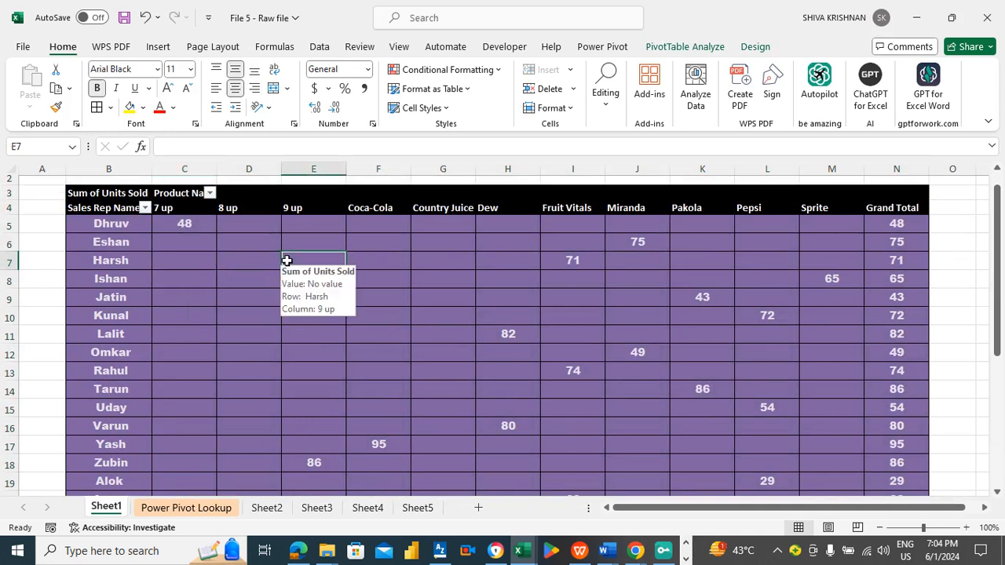
{"action": "left_click", "coordinate": [82, 196]}
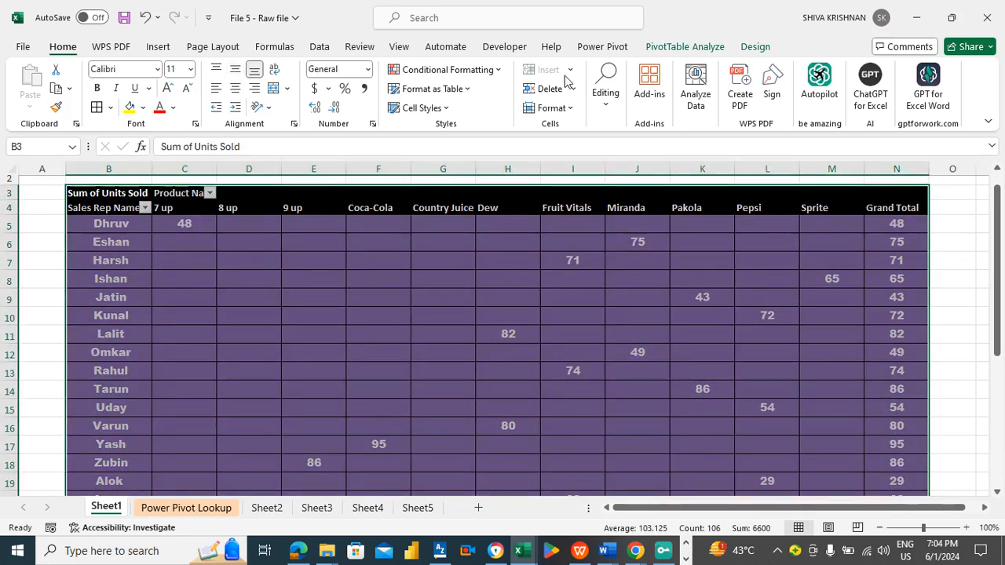
{"action": "left_click", "coordinate": [158, 48]}
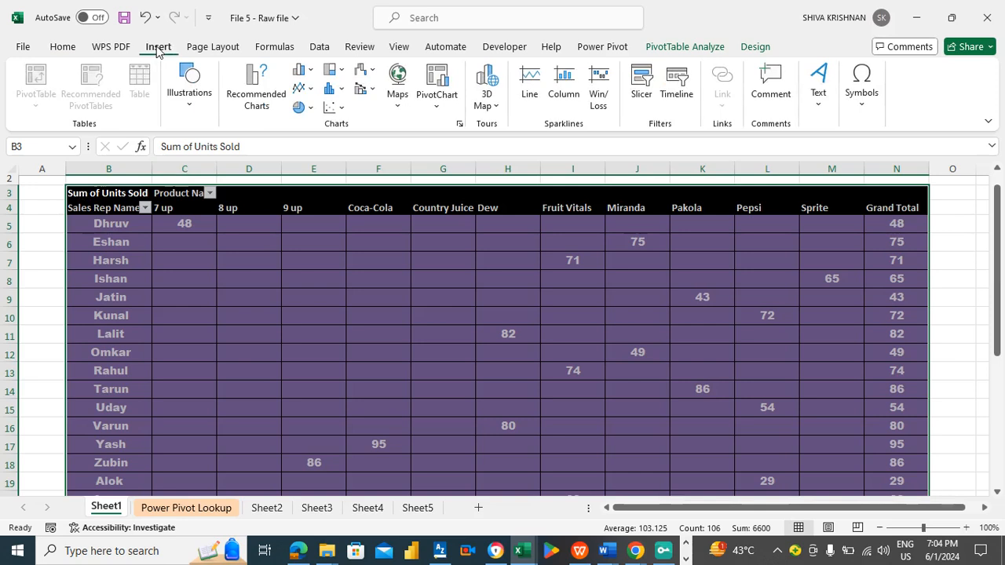
{"action": "left_click", "coordinate": [437, 110]}
{"action": "left_click", "coordinate": [452, 128]}
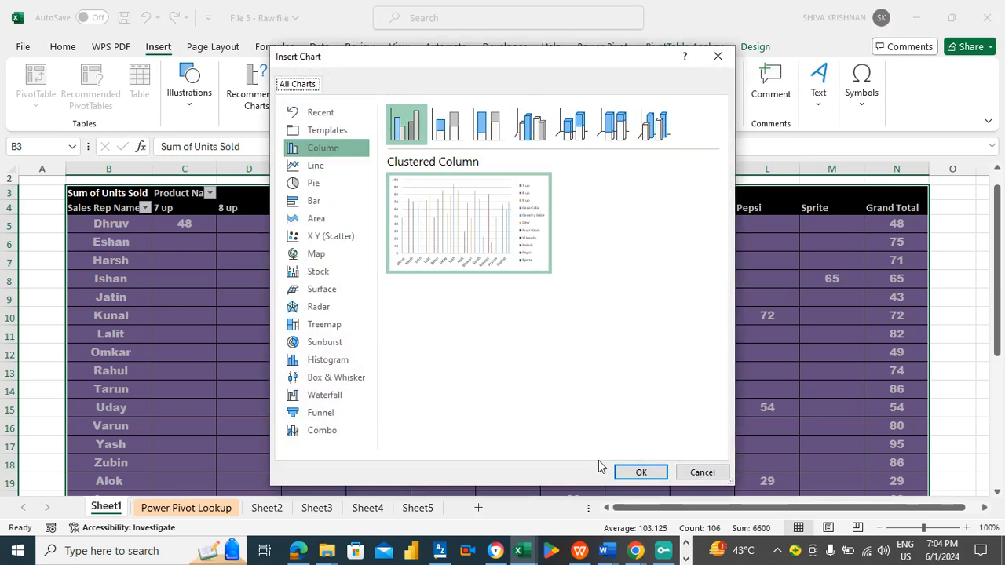
{"action": "left_click", "coordinate": [640, 473]}
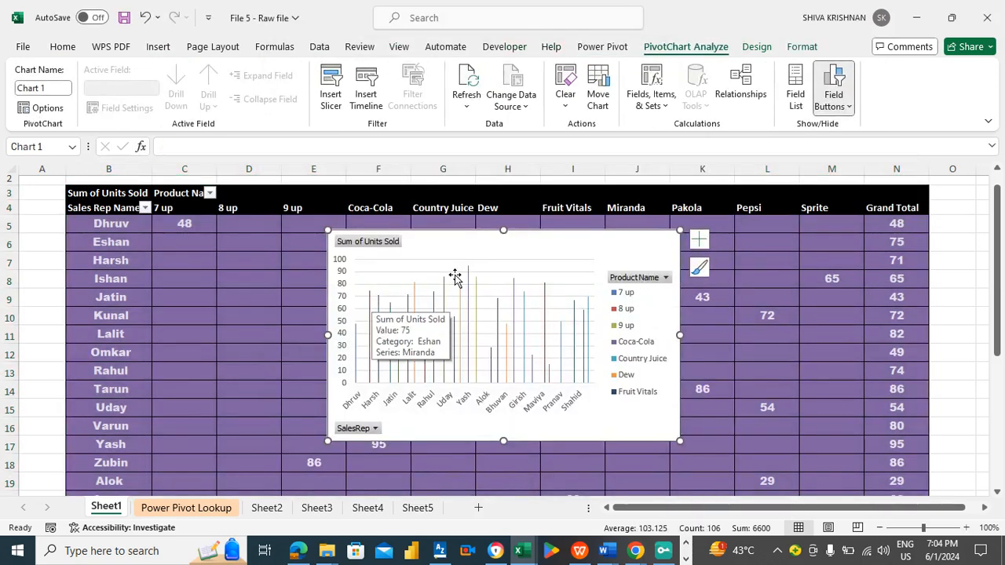
{"action": "mouse_move", "coordinate": [470, 275]}
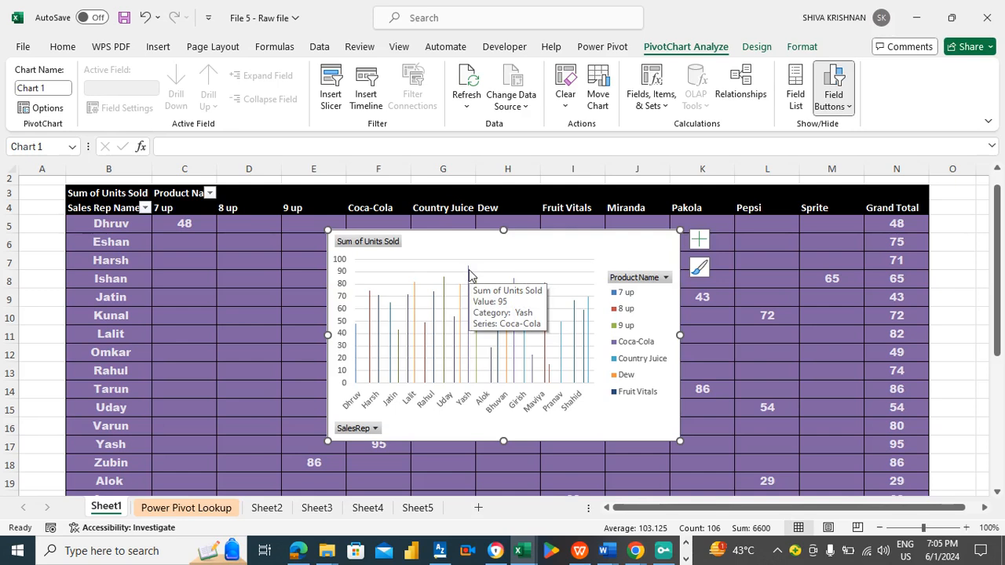
{"action": "left_click", "coordinate": [45, 190]}
{"action": "left_click", "coordinate": [44, 182]}
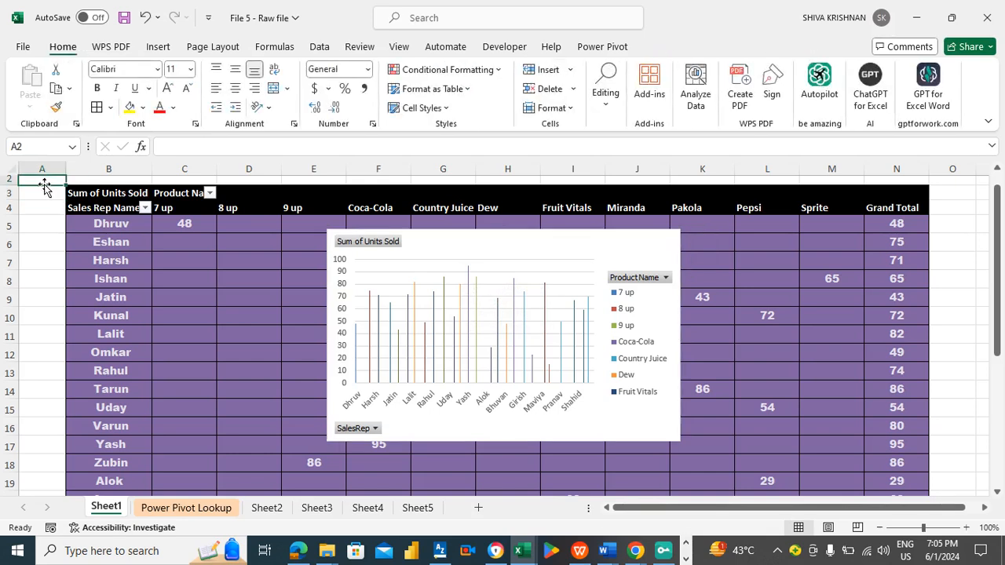